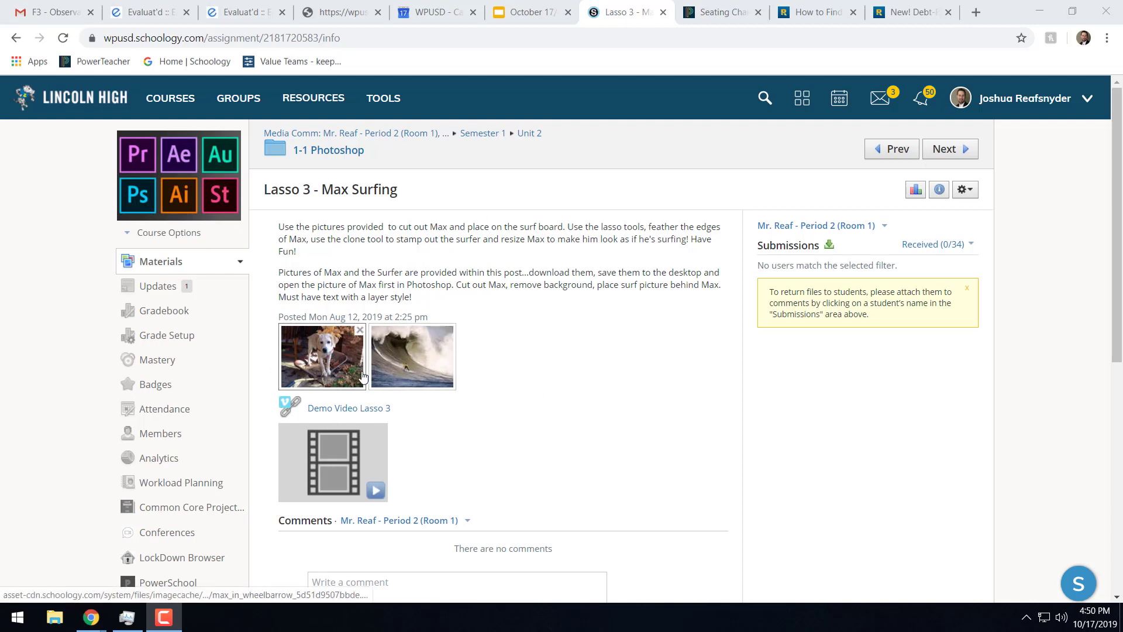
Step: Preview the surfing picture and the dog picture attached to the Lasso 3 - Max Surfing assignment
click(411, 368)
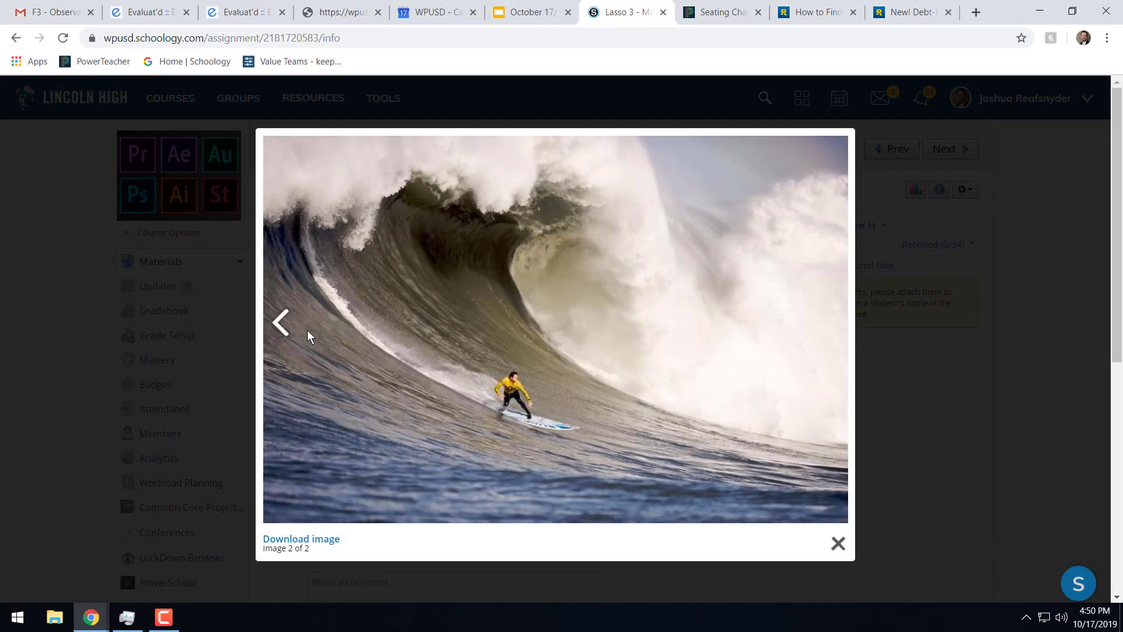
click(281, 325)
scroll(637, 375, down, 3)
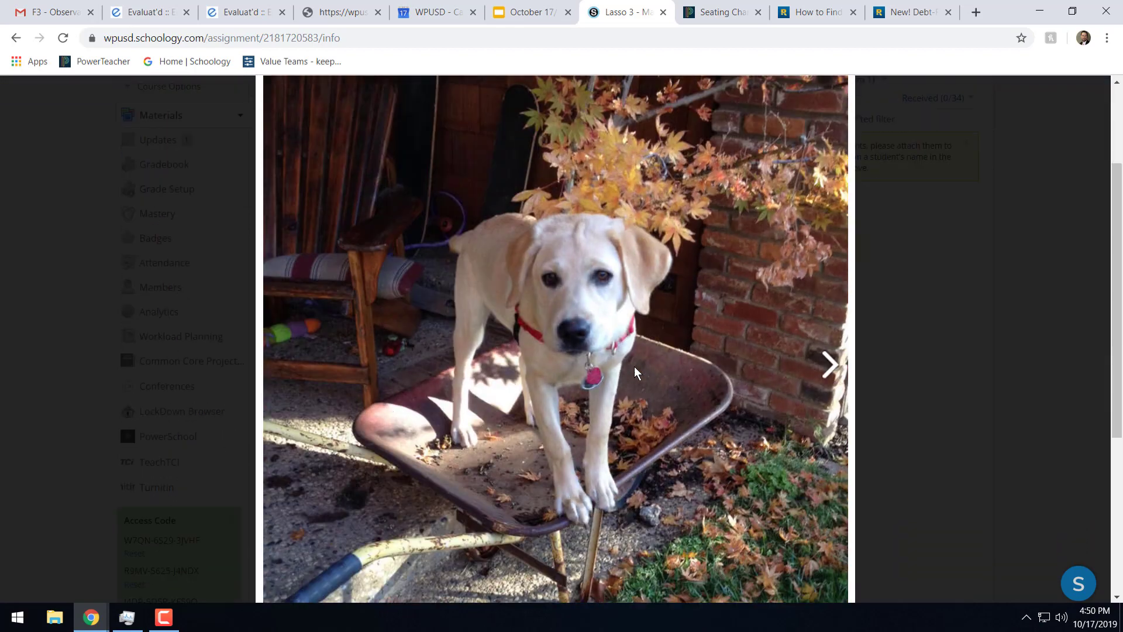
scroll(831, 293, down, 1)
click(831, 293)
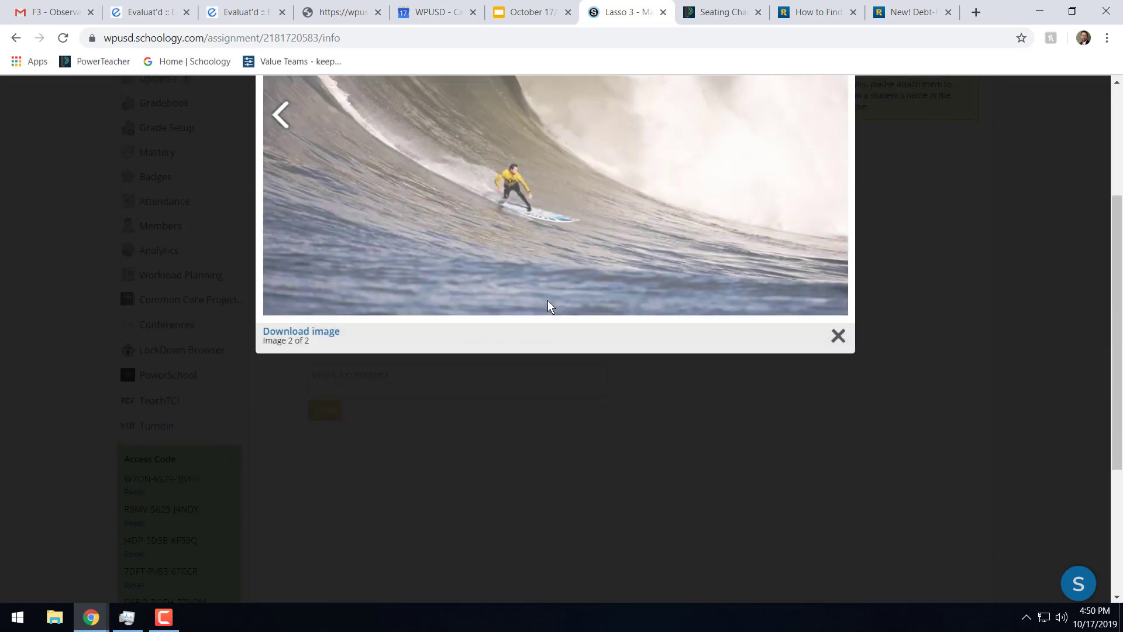
Step: Download the surf+big+wave picture as a JPEG into a new folder named Lasso 3 inside Downloads
scroll(550, 304, up, 1)
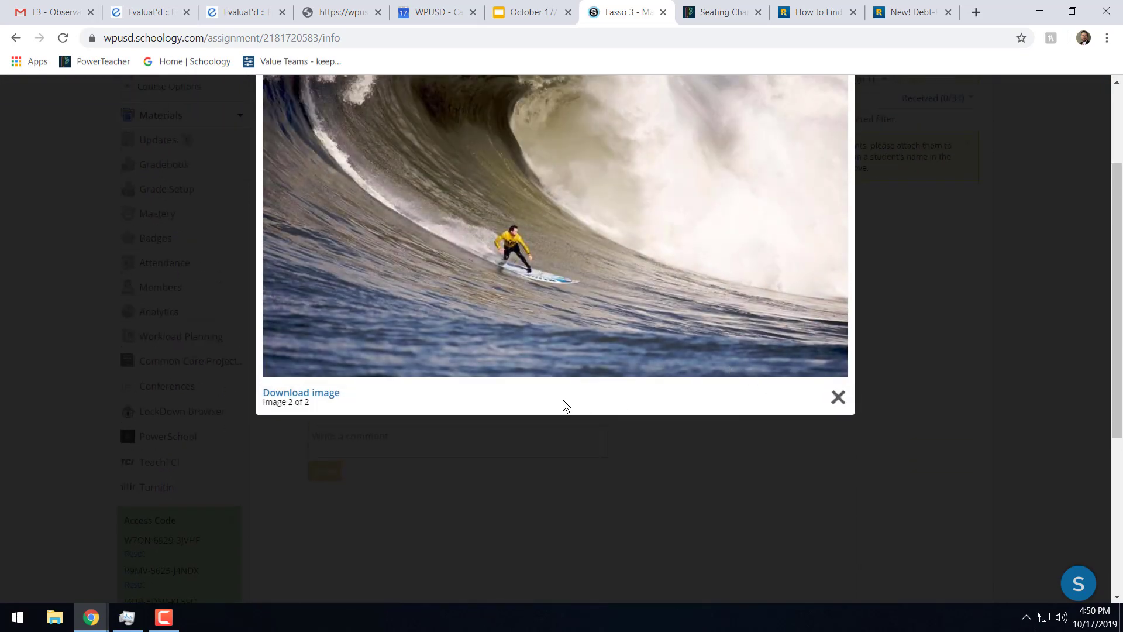
scroll(564, 406, up, 1)
click(339, 462)
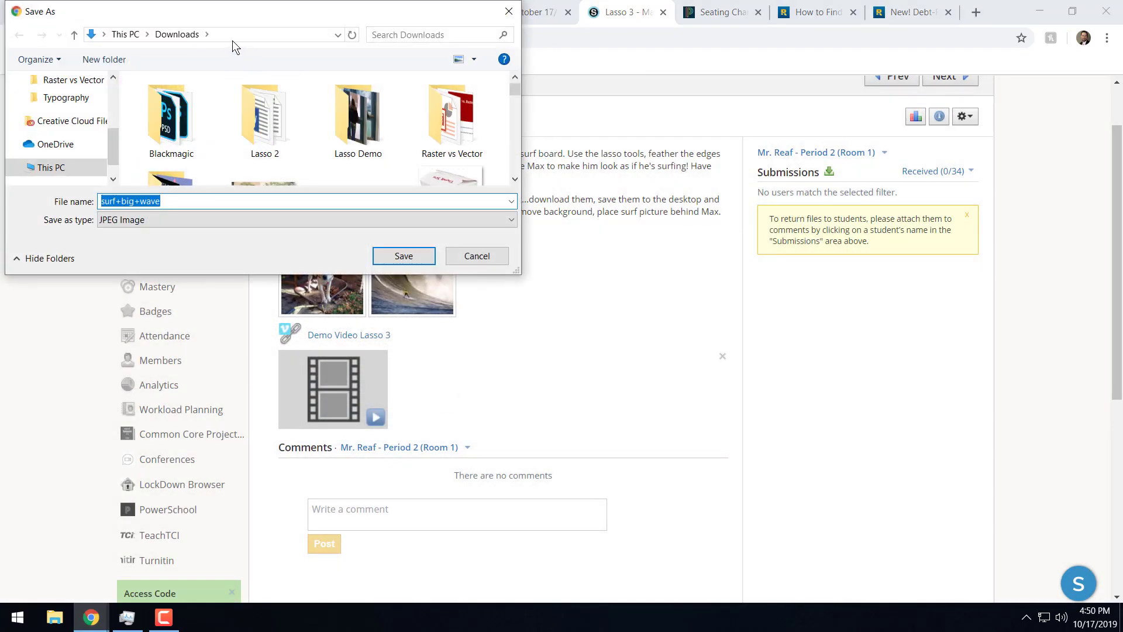
right_click(495, 115)
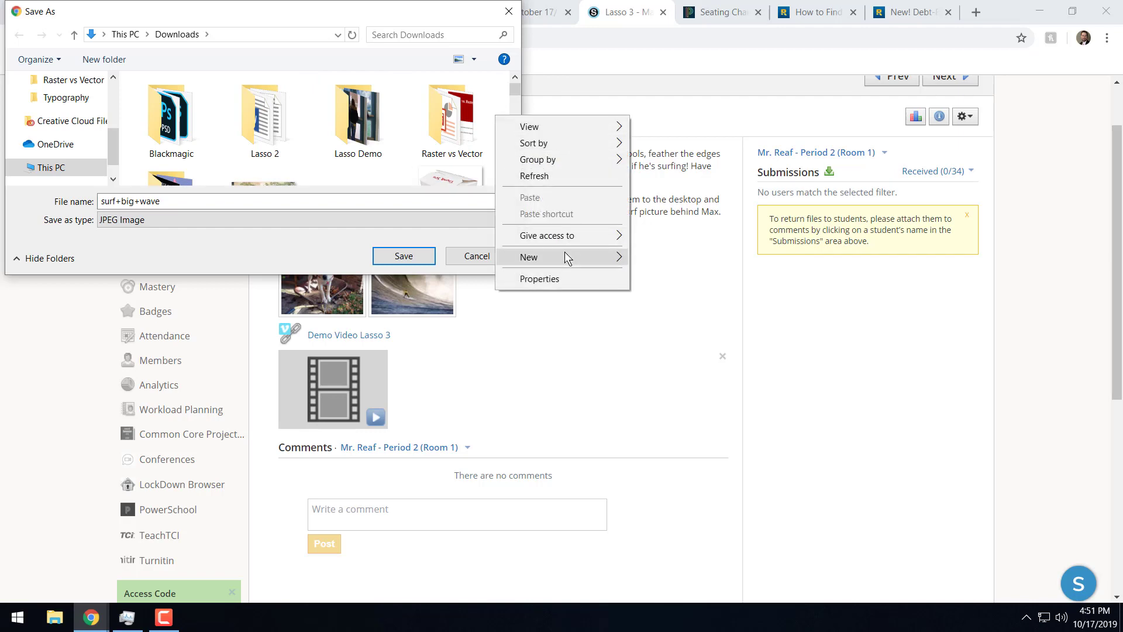
click(518, 257)
click(642, 257)
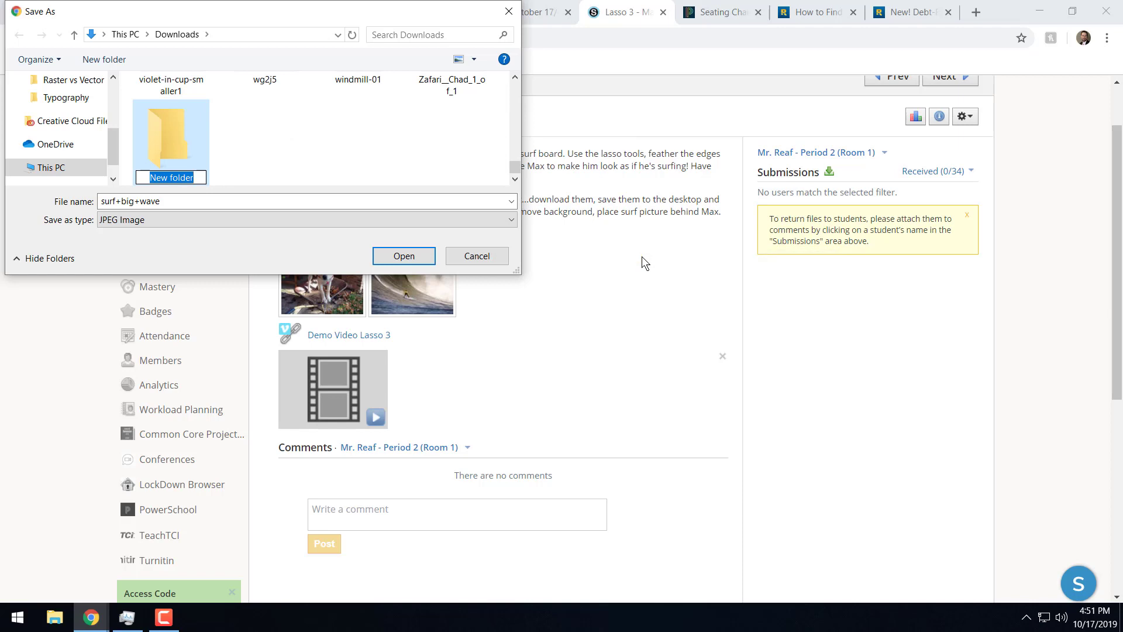
text(Lasso )
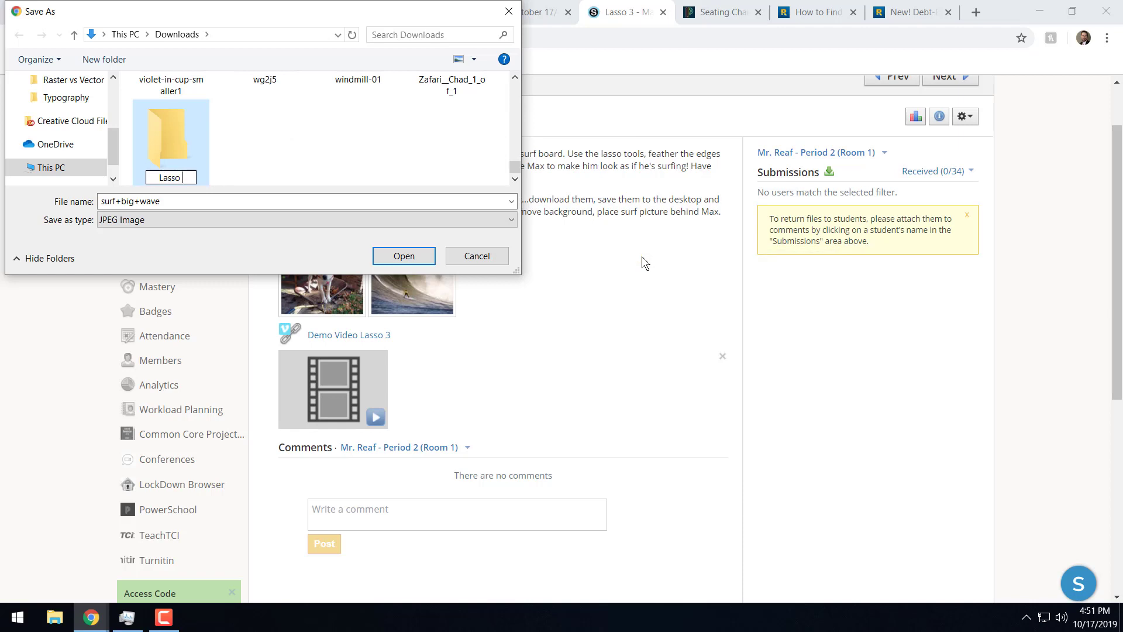
text(3)
click(183, 122)
click(403, 255)
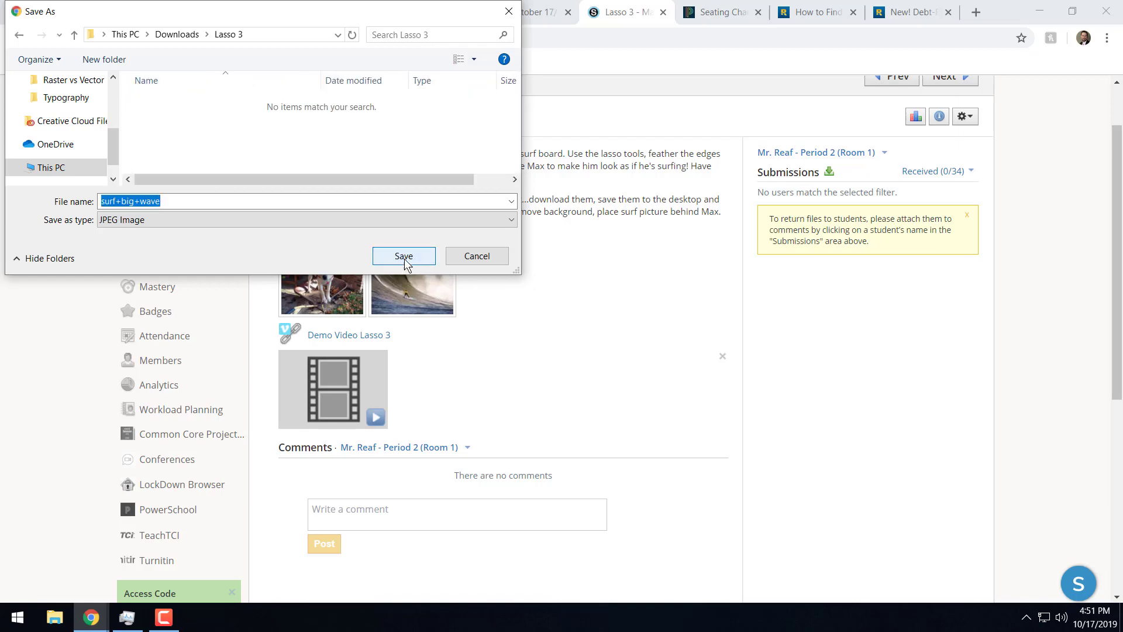
click(406, 256)
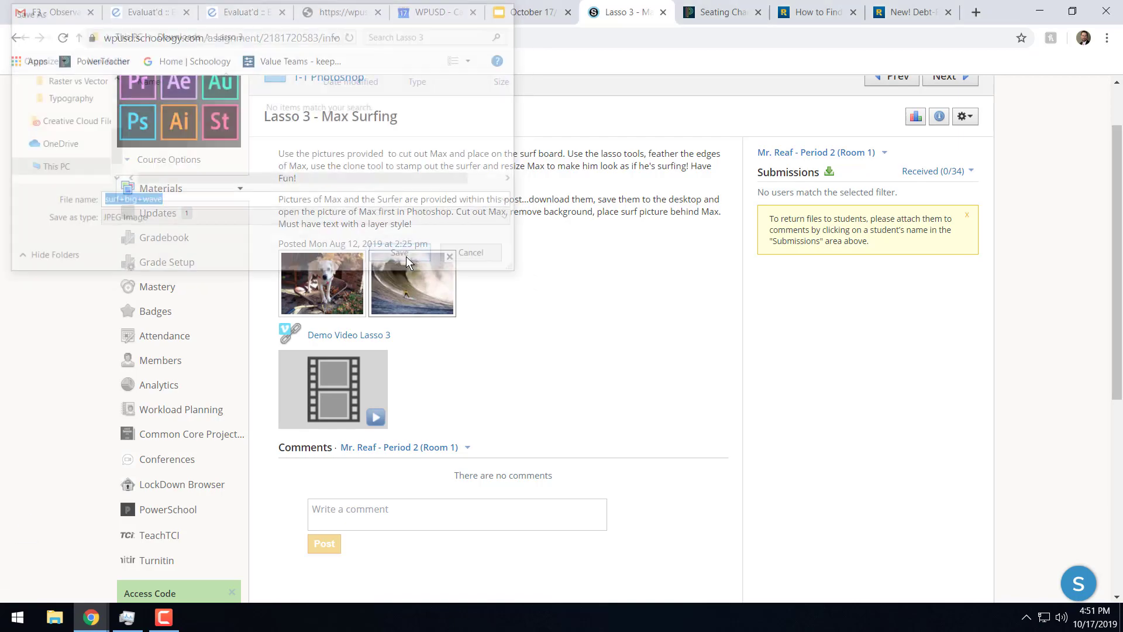
Step: Download the attached dog picture as max+in+wheelbarrow, in JPEG format, into the Lasso 3 folder
click(313, 285)
scroll(454, 367, down, 7)
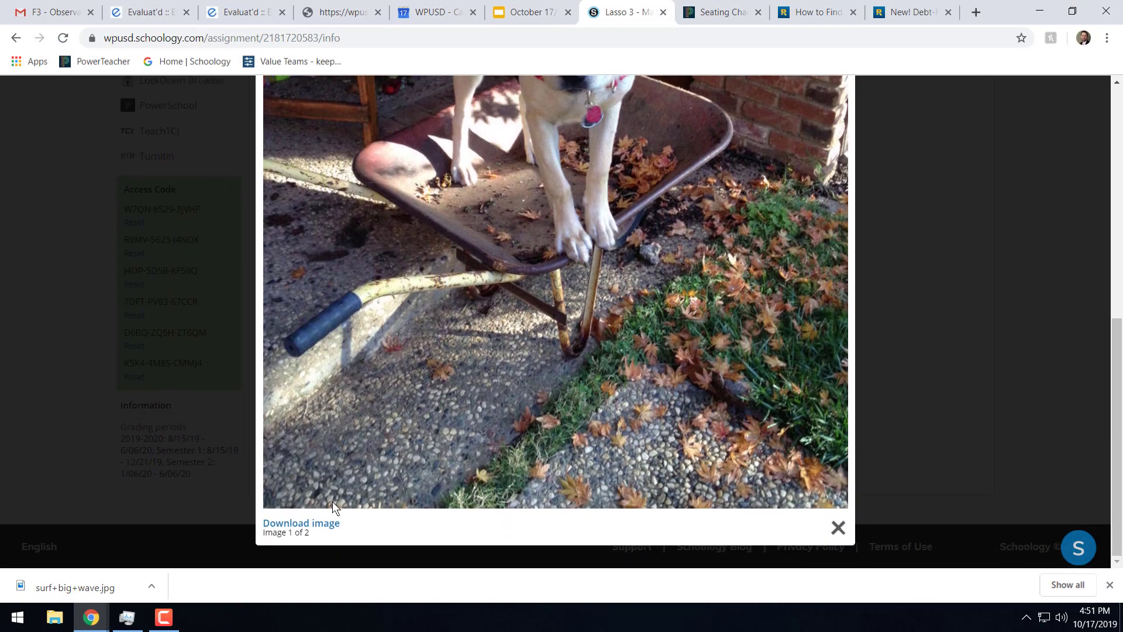
click(318, 524)
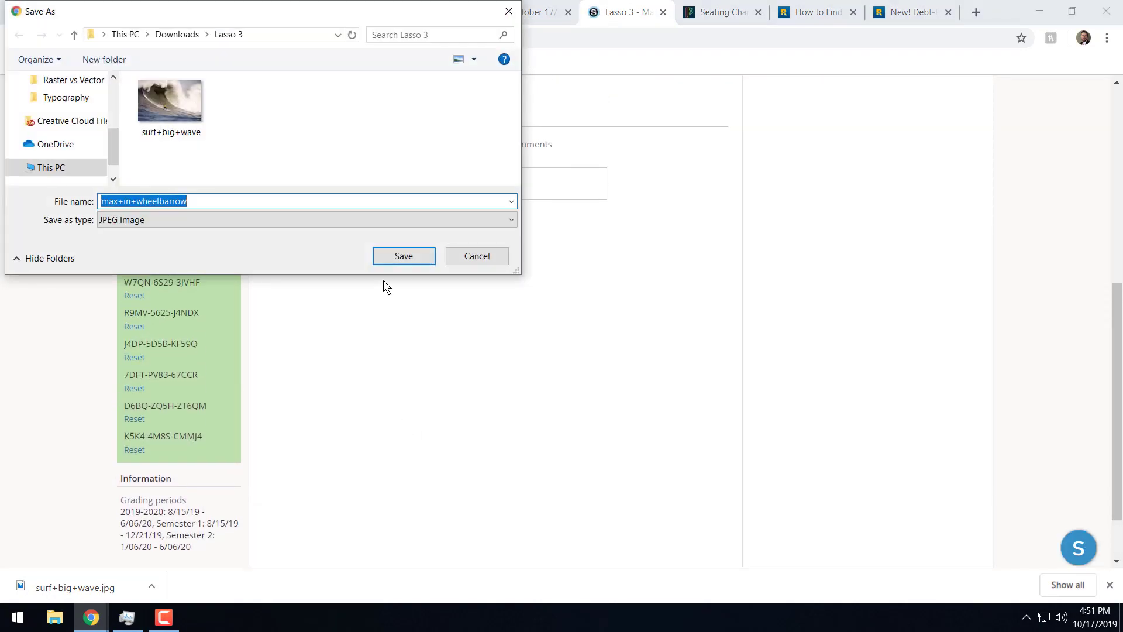
click(403, 255)
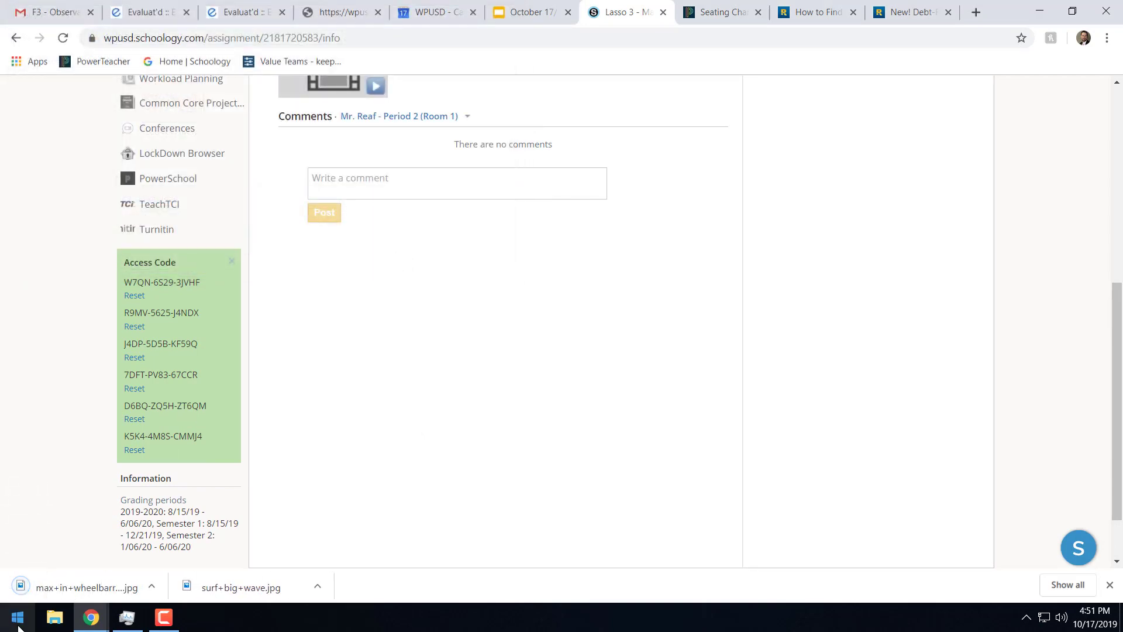
Step: Reopen the dog picture's preview on the assignment page, look at its download option and close the preview
scroll(391, 430, up, 4)
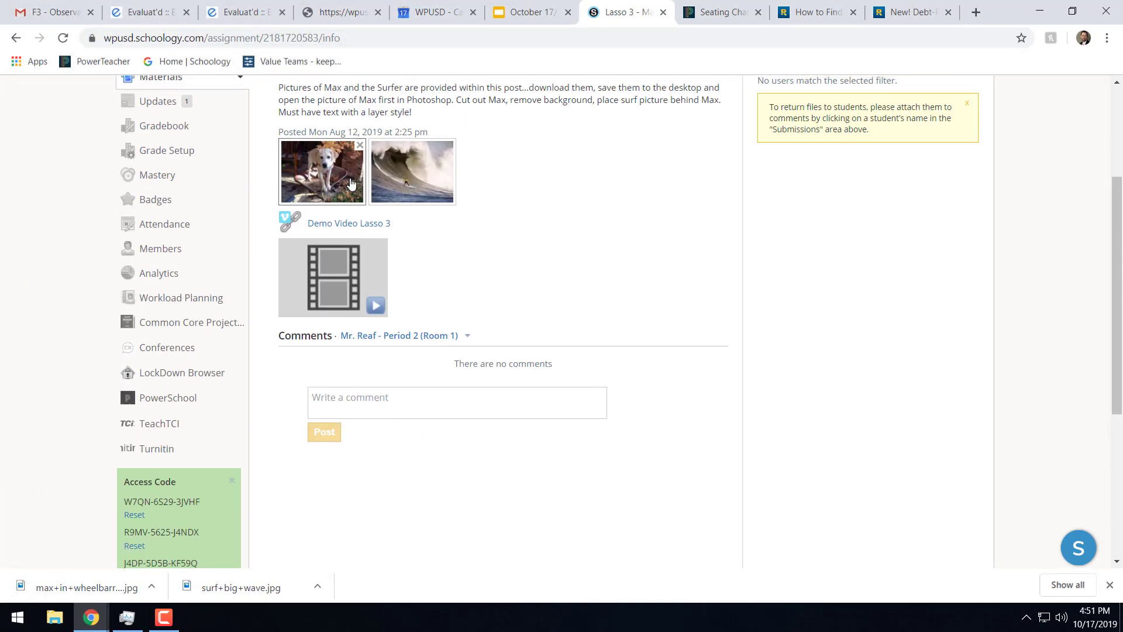
click(322, 170)
scroll(370, 469, down, 2)
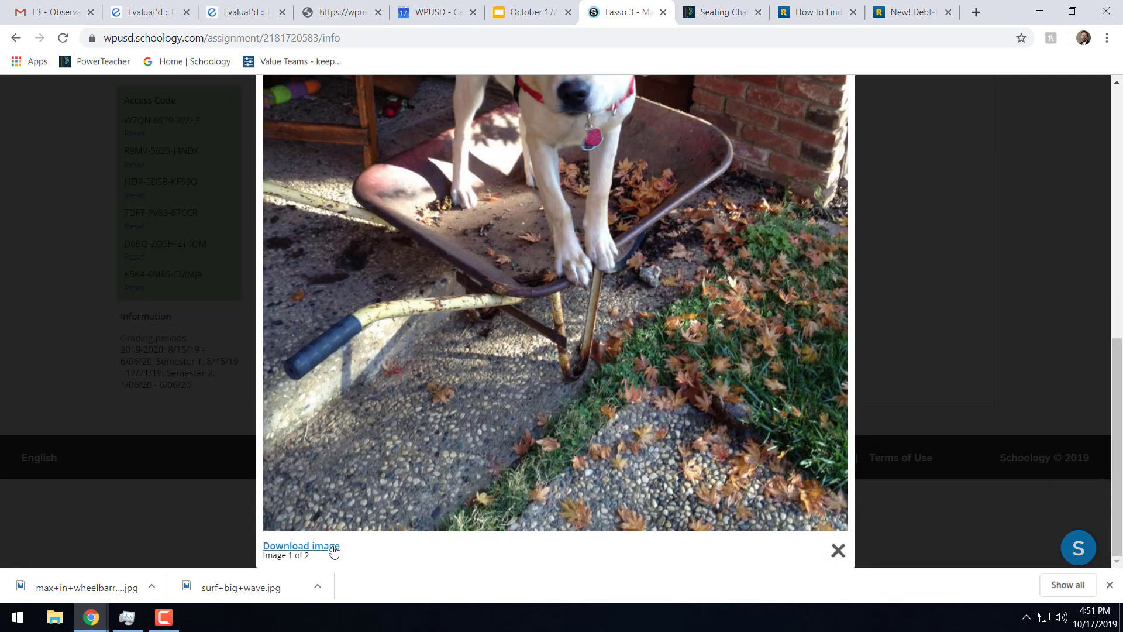
click(834, 554)
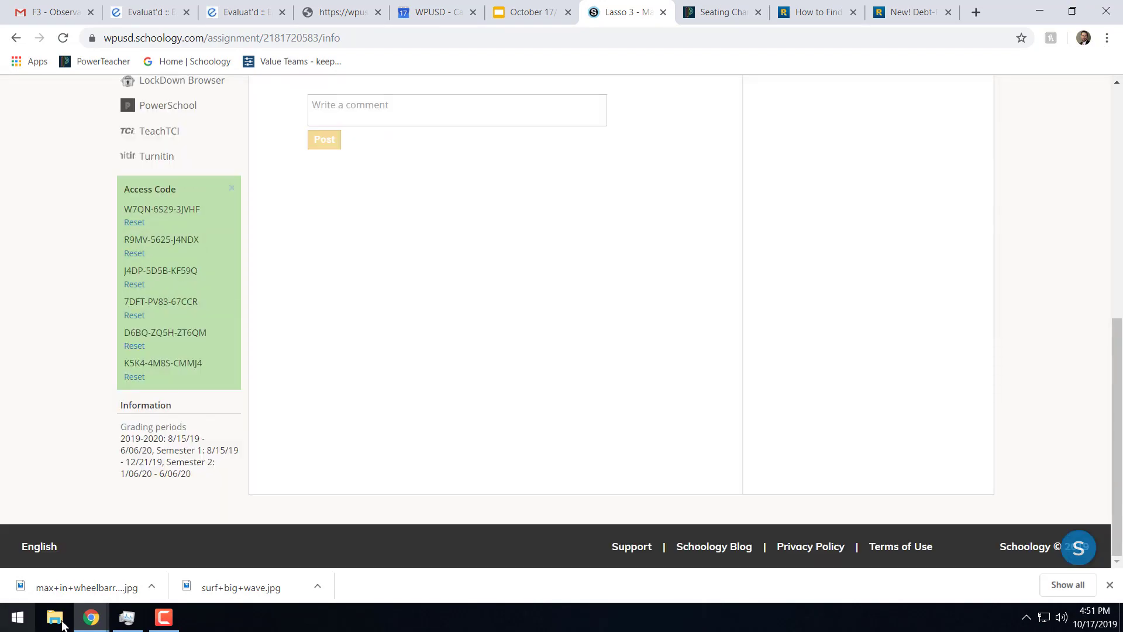
Step: Find Adobe Photoshop CC 2019 on the computer and launch it
click(13, 620)
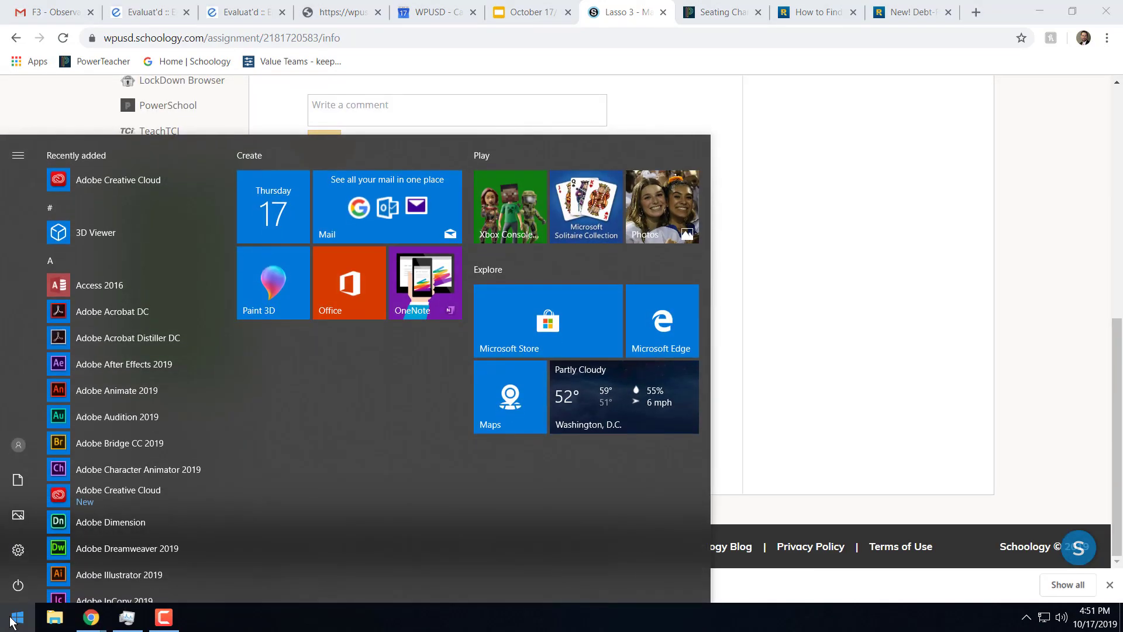
text(phot)
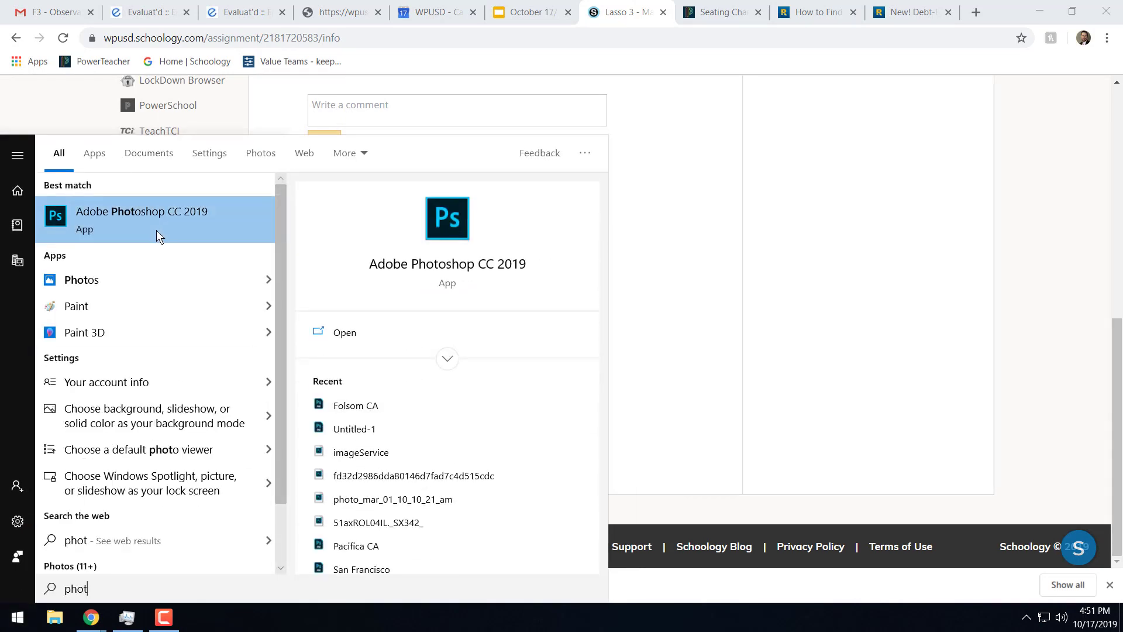
click(161, 213)
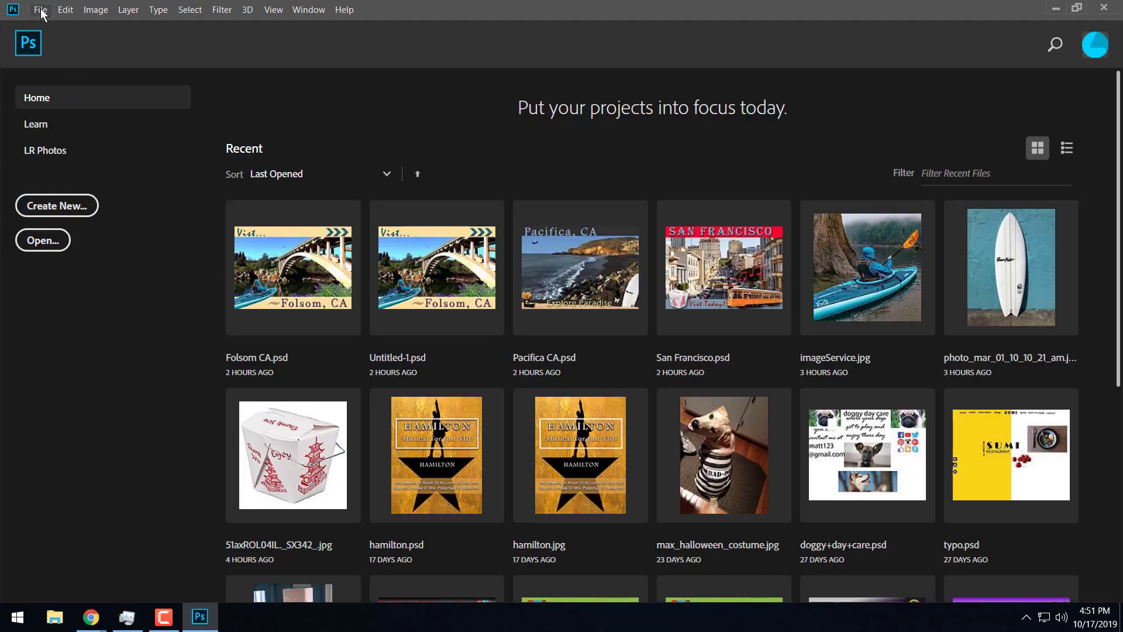
Step: Open max+in+wheelbarrow from the Lasso 3 folder in Downloads and unlock its Background layer
click(40, 10)
click(47, 39)
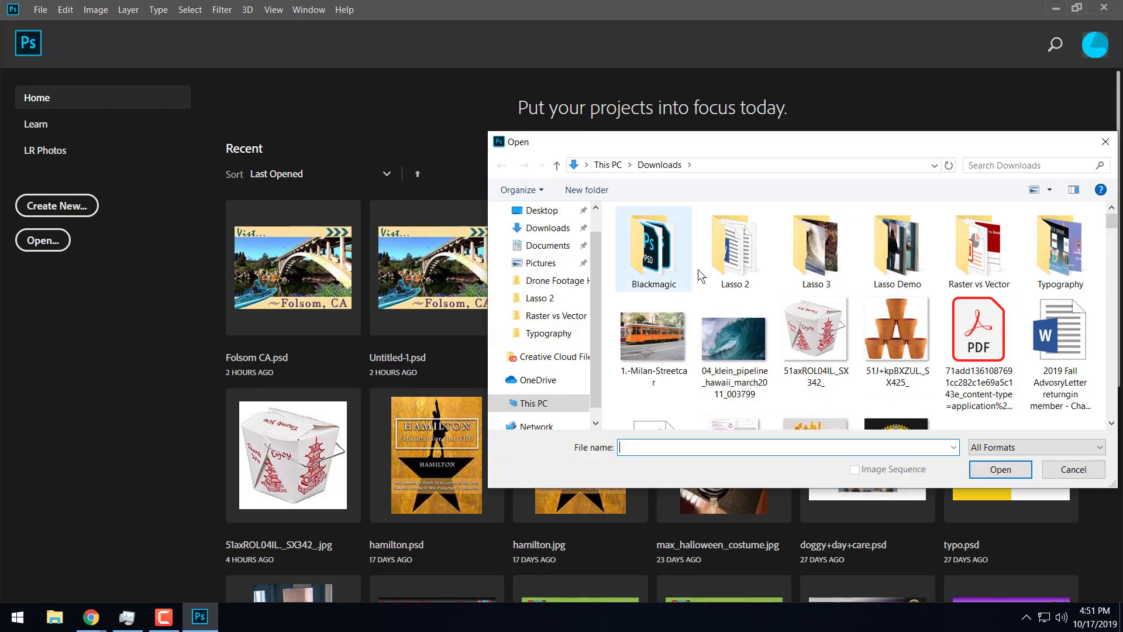
double_click(812, 264)
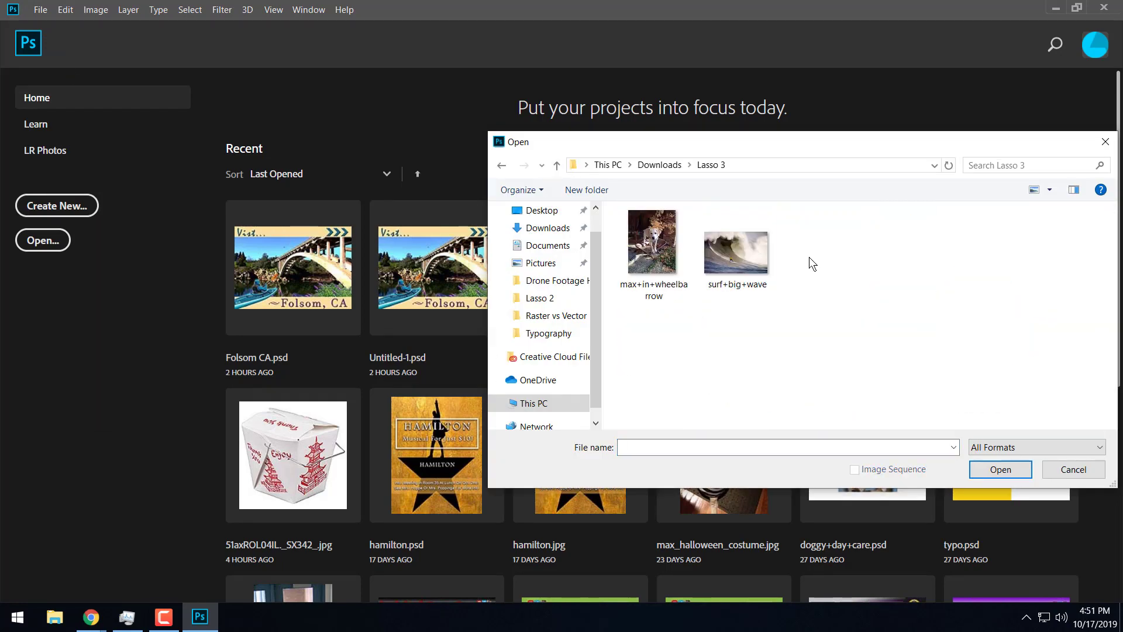
click(652, 247)
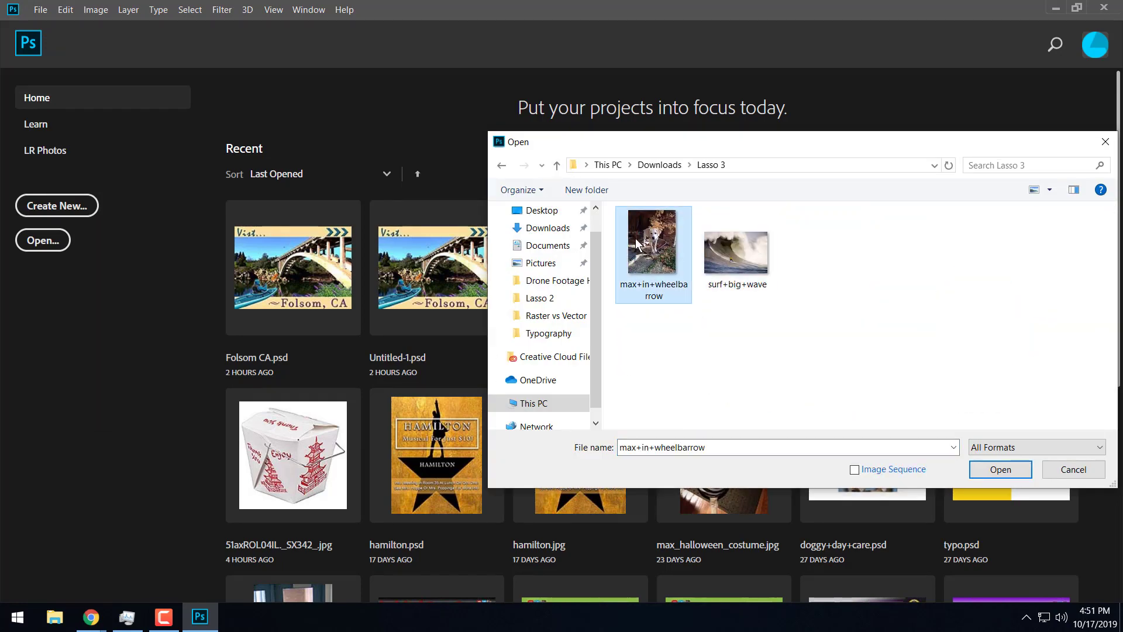
click(996, 474)
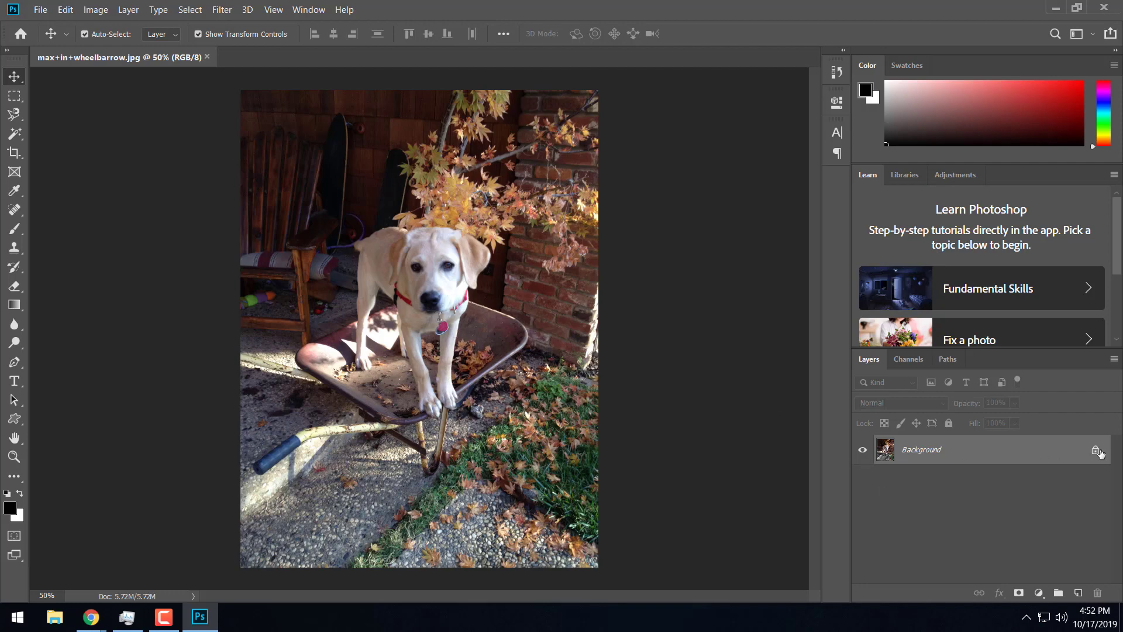
click(1098, 452)
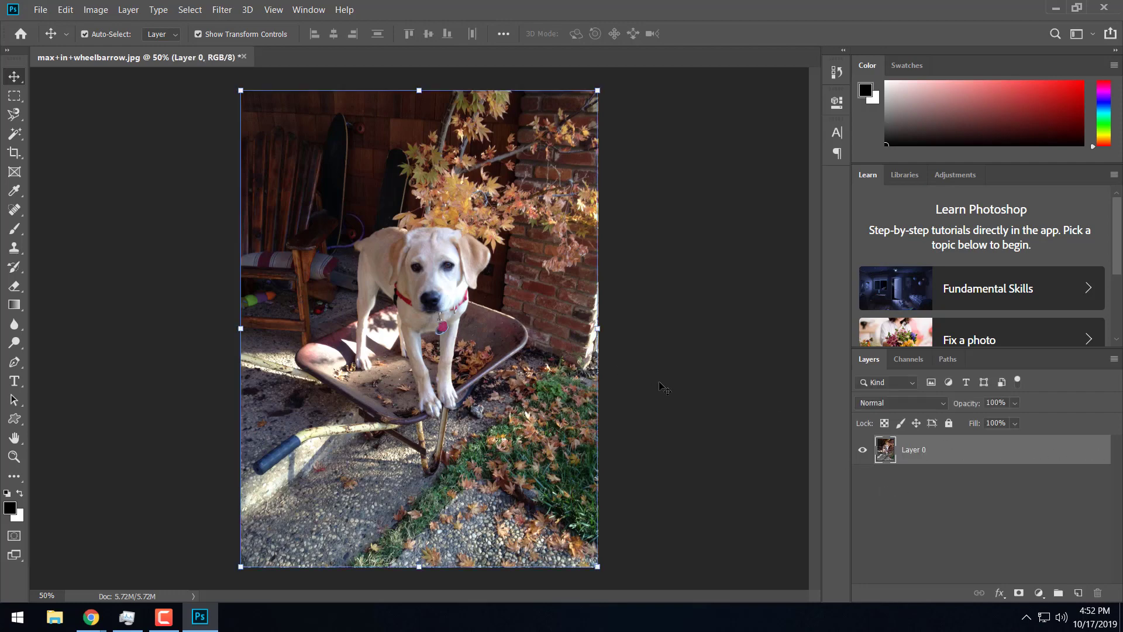
Step: Trace the dog's outline with the Magnetic Lasso Tool, starting at its back, and close the selection around it
key(ctrl)
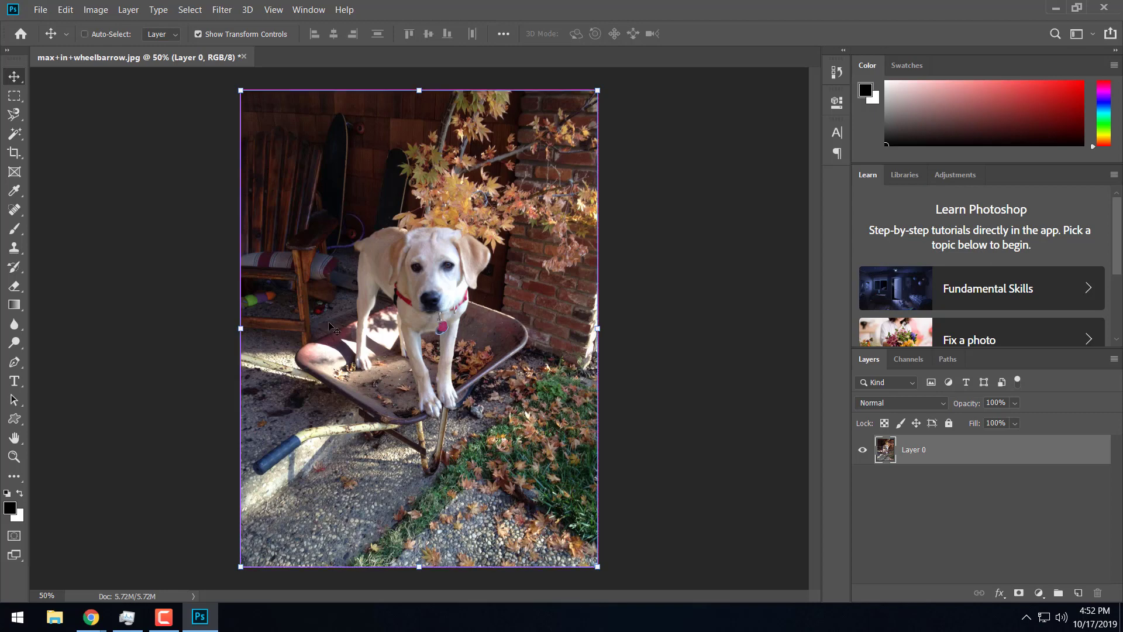
scroll(428, 324, up, 3)
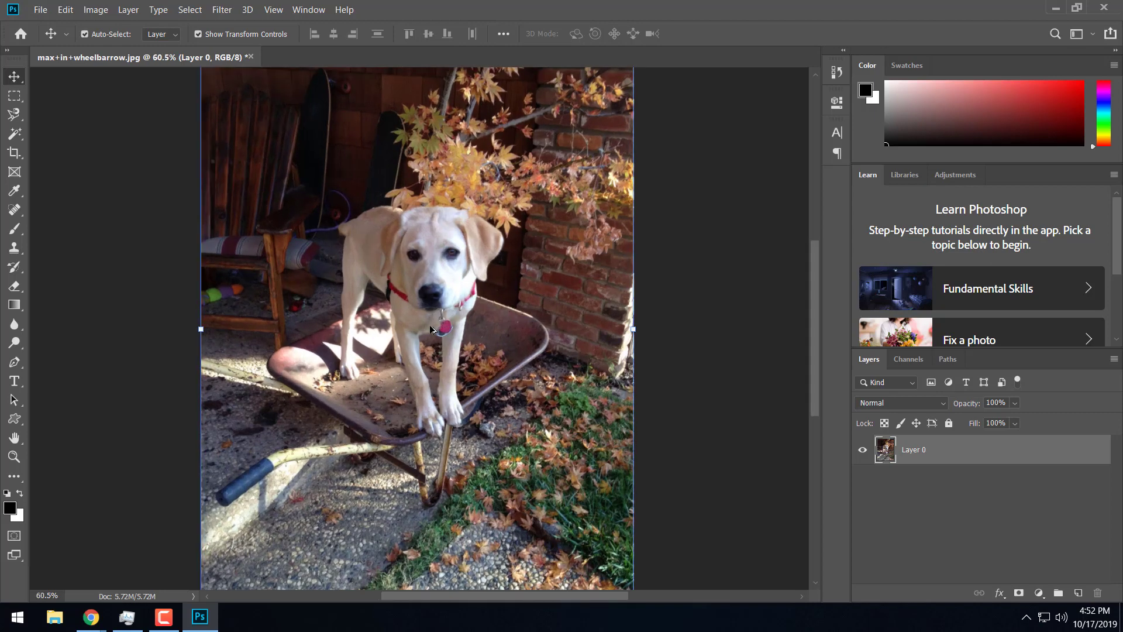
scroll(430, 329, up, 2)
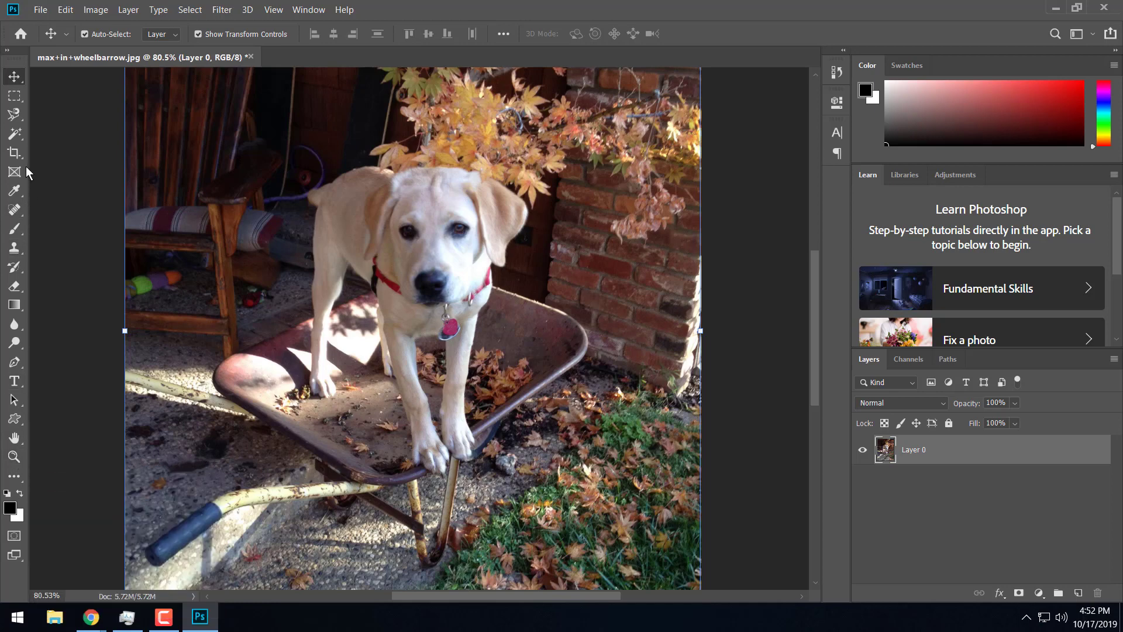
right_click(12, 117)
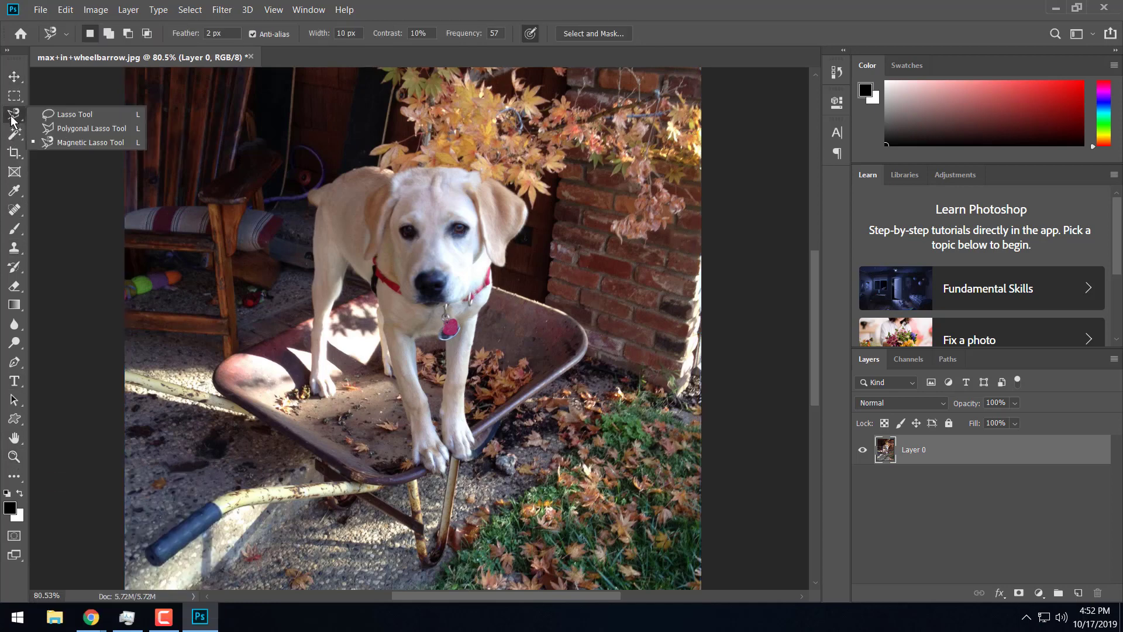
click(50, 143)
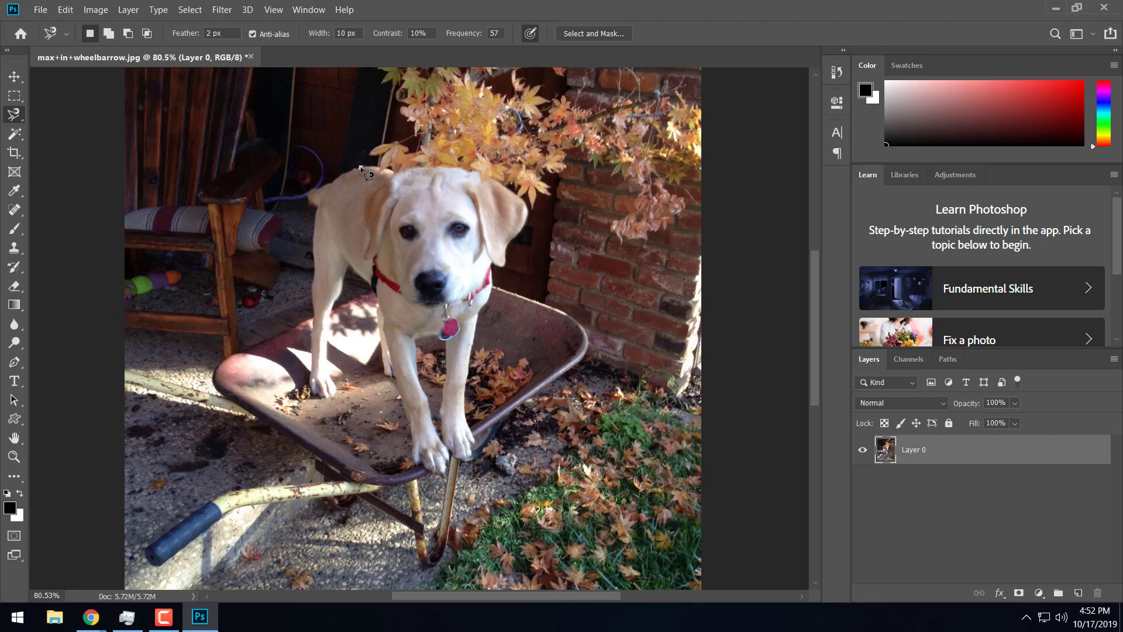
click(361, 168)
key(BackSpace)
key(BackSpace)
key(BackSpace)
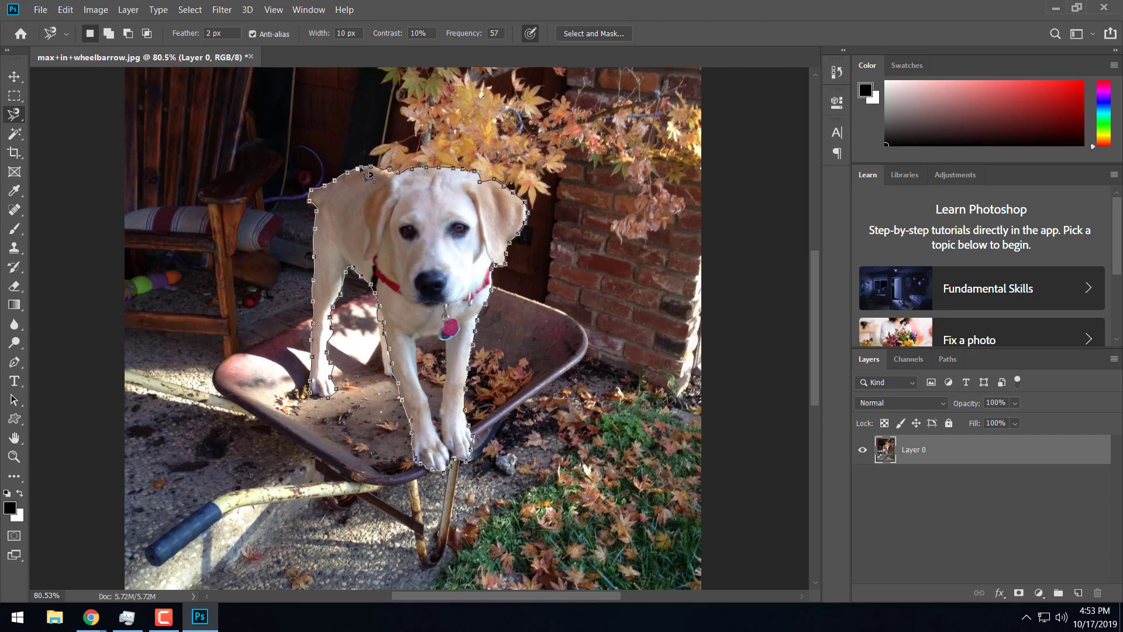
click(368, 174)
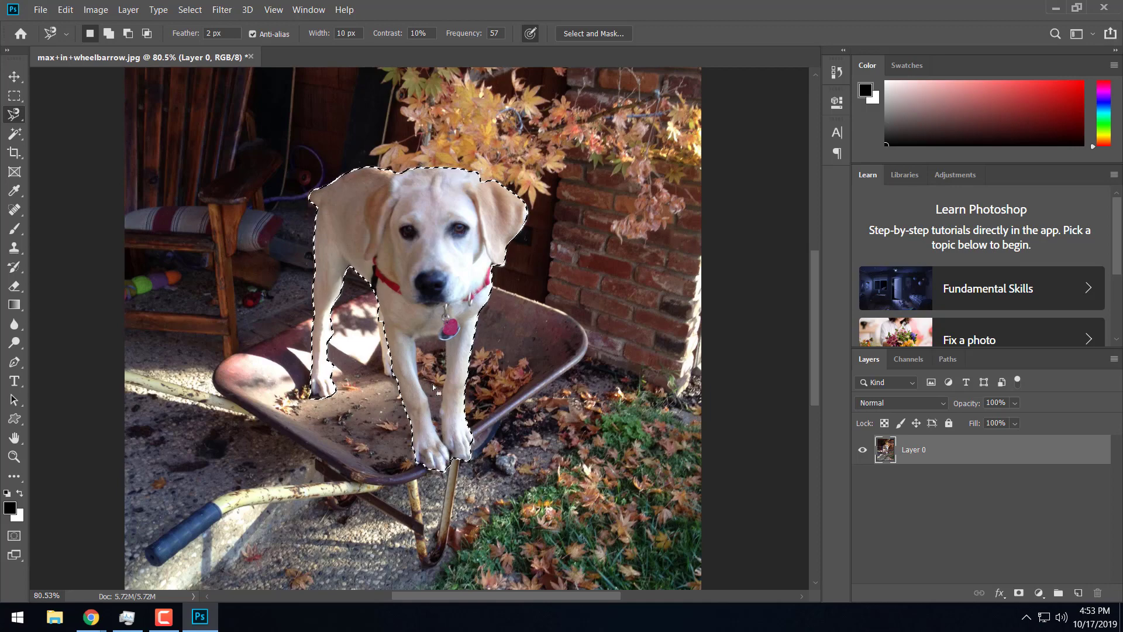
Step: Subtract the leaf-filled gap between the dog's front legs from the selection with the Magnetic Lasso Tool
scroll(432, 384, up, 5)
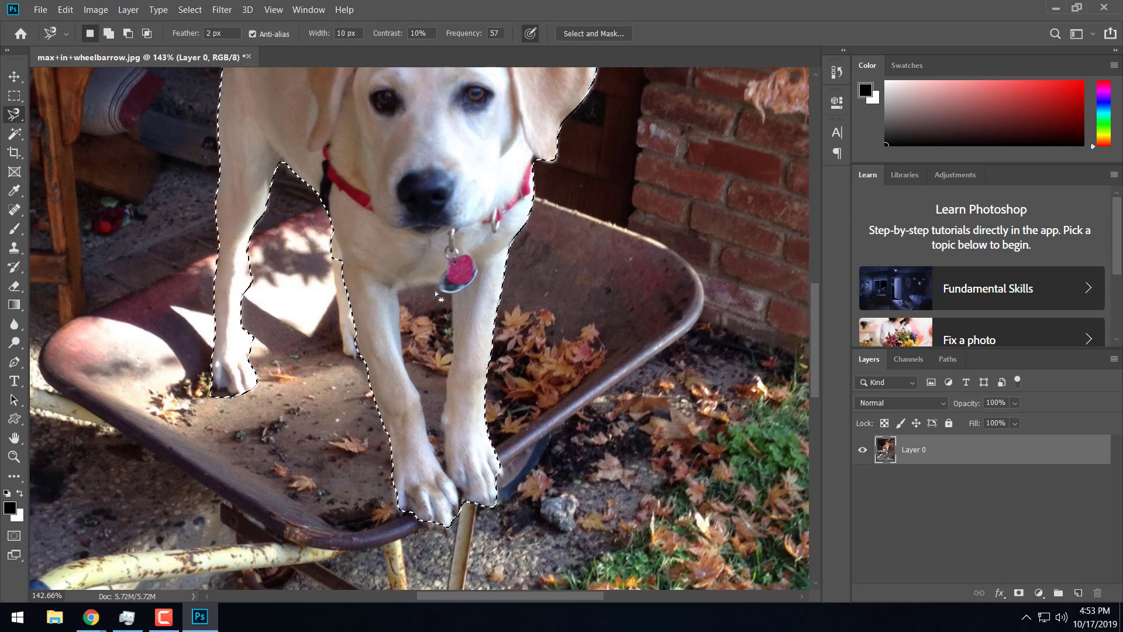
key(alt)
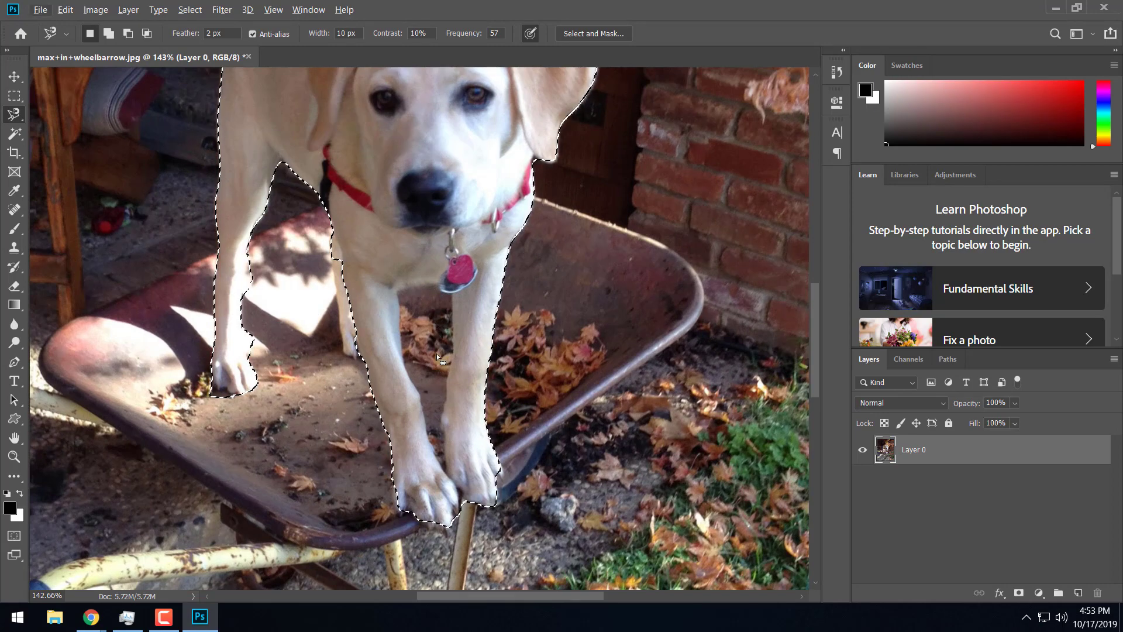
key(alt)
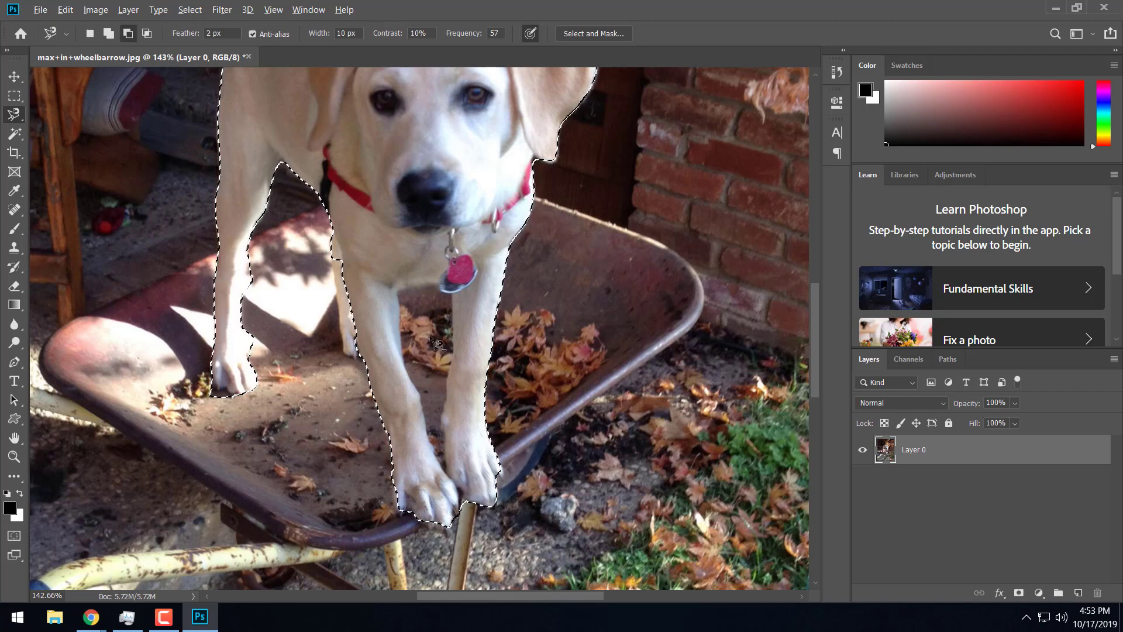
key(shift)
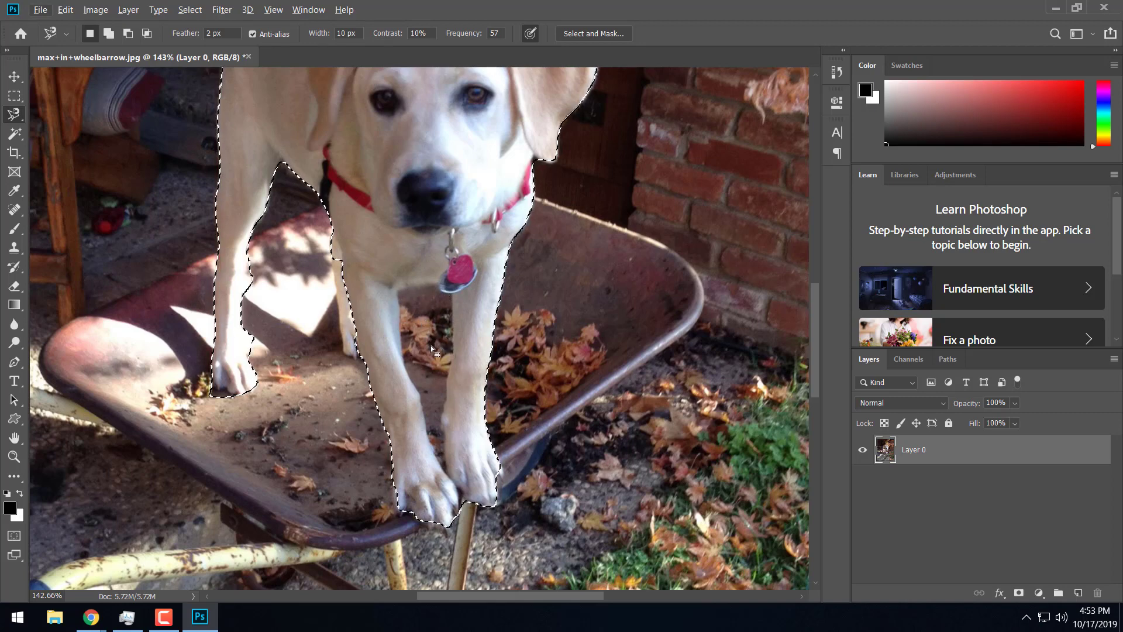
key(alt)
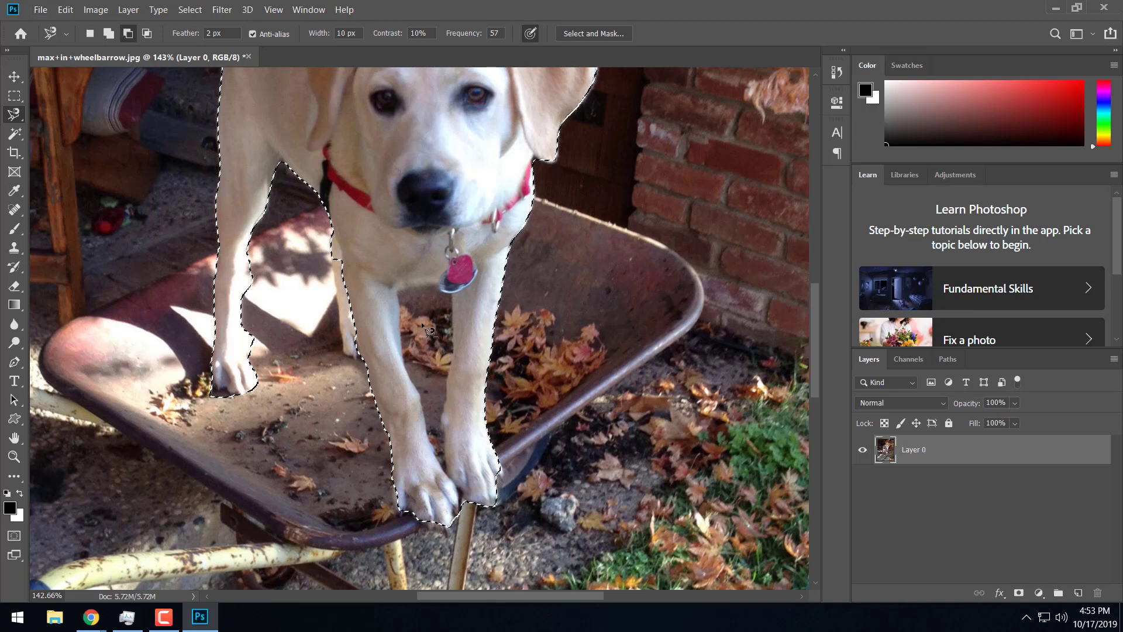
alt+click(418, 286)
click(401, 291)
click(425, 292)
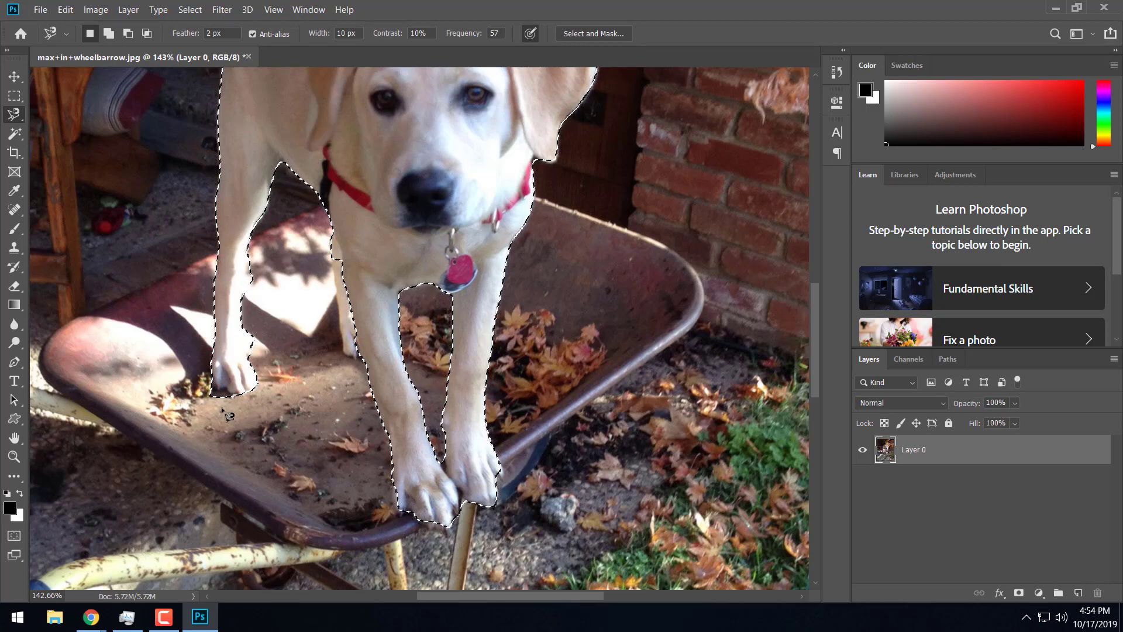
Step: Subtract the strip of wheelbarrow beneath the dog's back paw from the selection with the freehand Lasso Tool
scroll(205, 415, up, 2)
scroll(199, 409, up, 2)
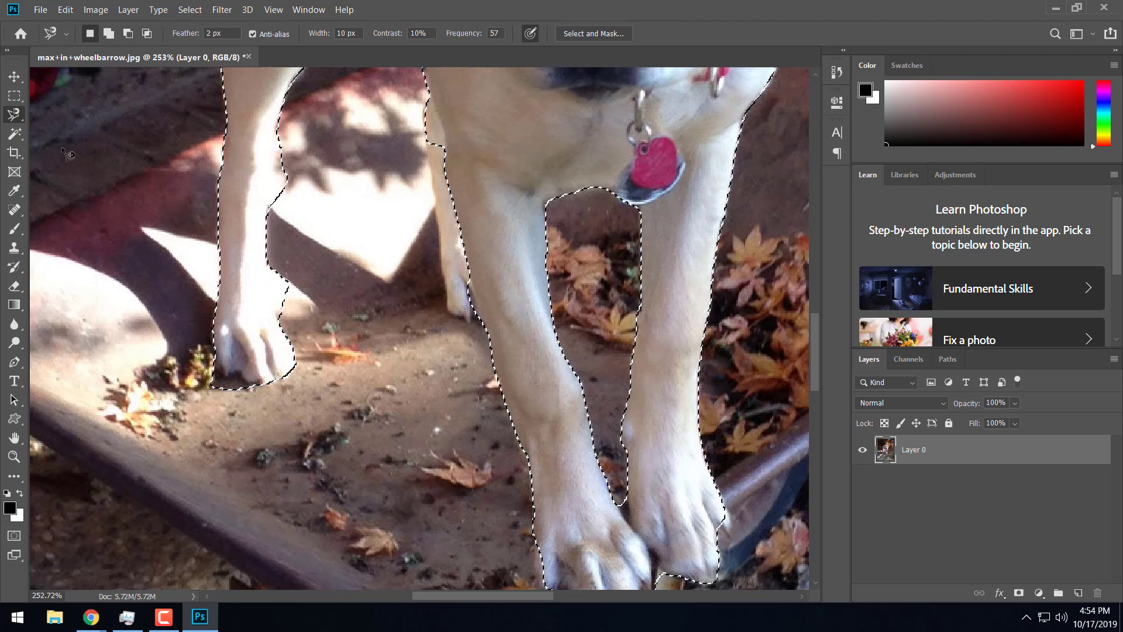
right_click(18, 116)
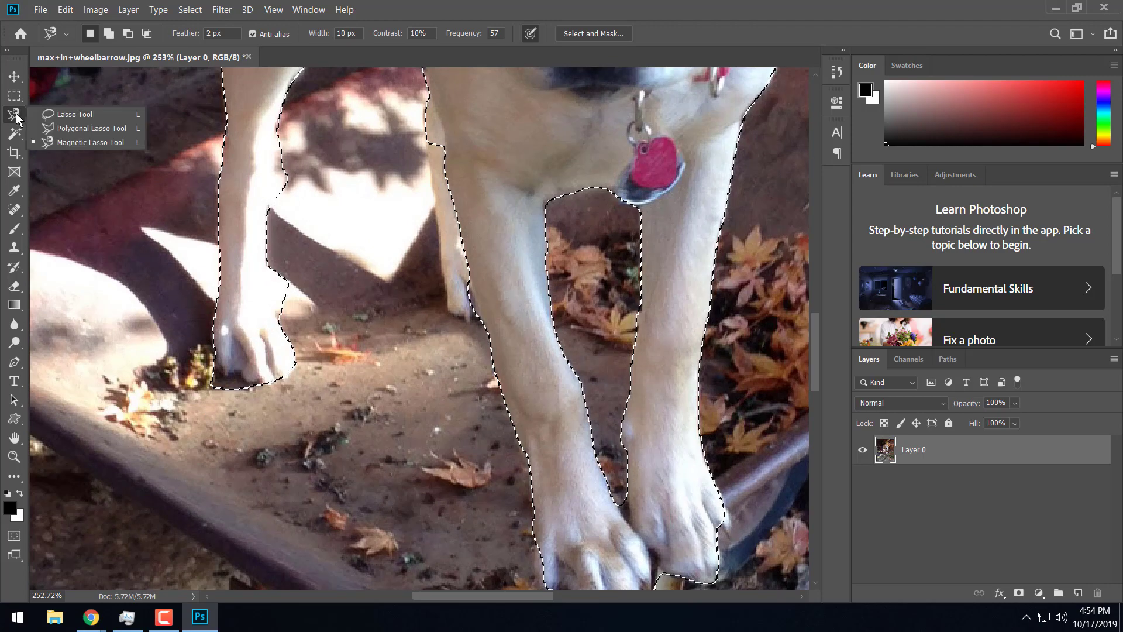
click(49, 116)
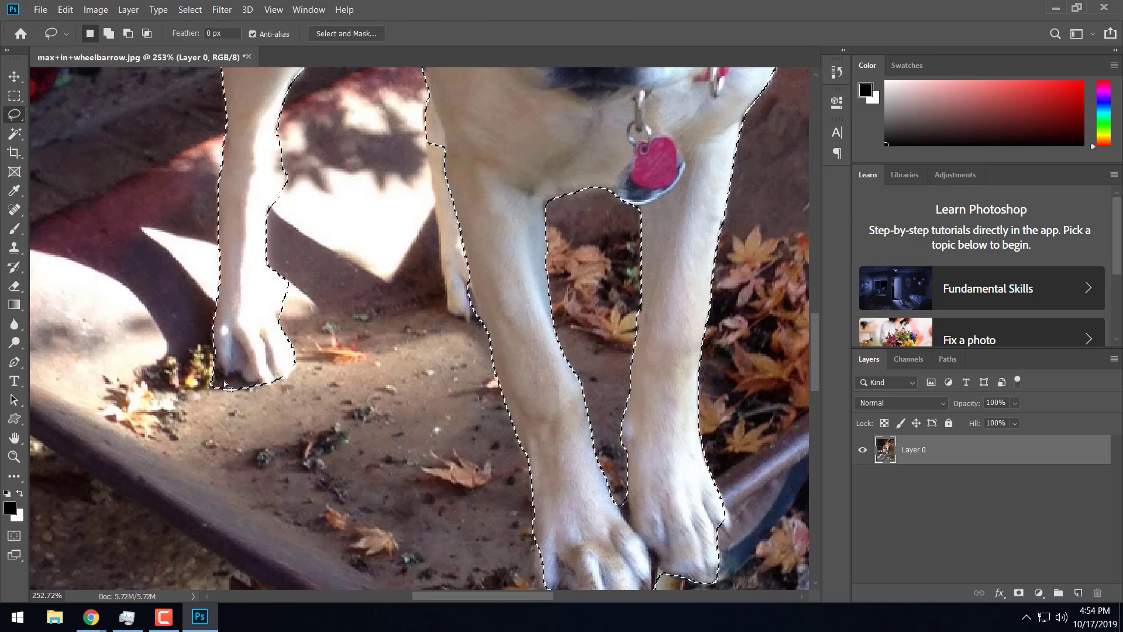
key(alt)
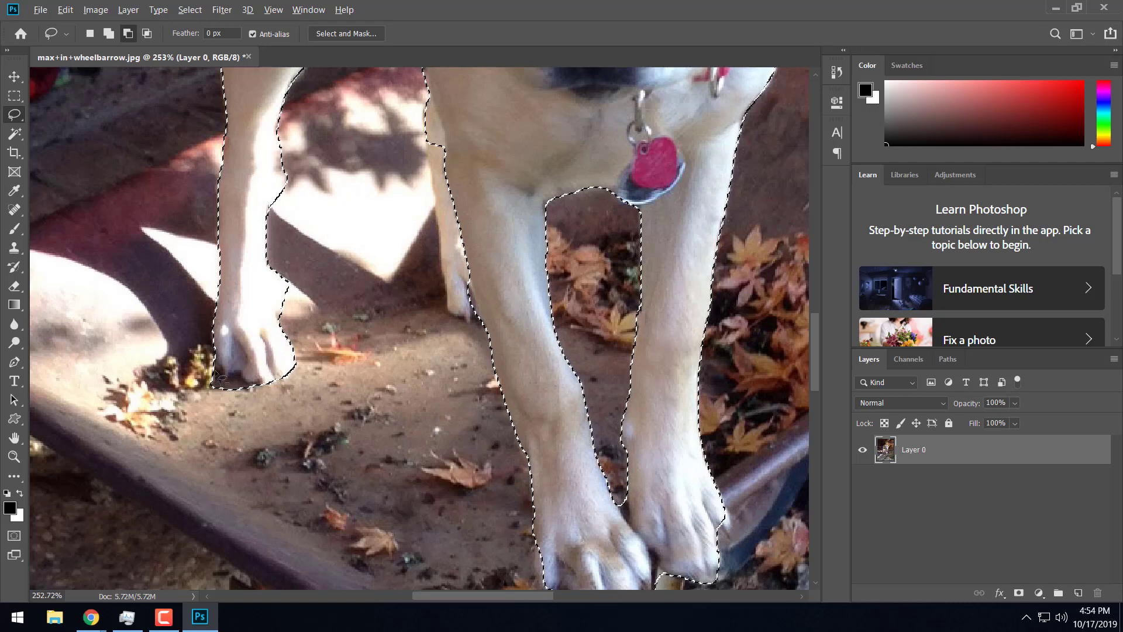
drag(215, 368, 227, 377)
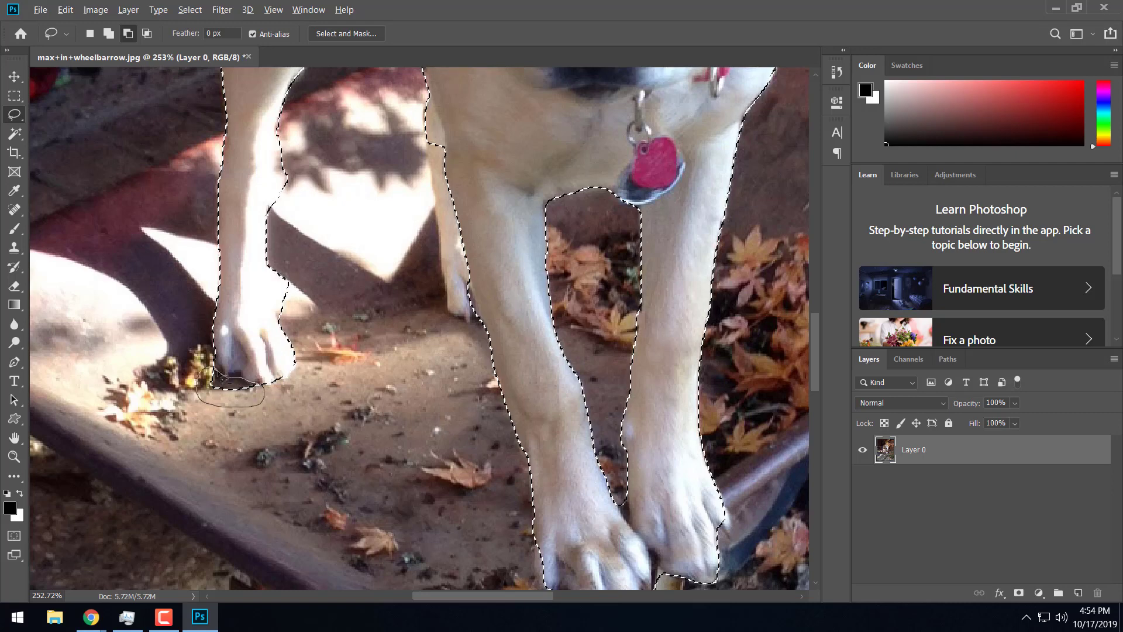
drag(224, 381, 216, 369)
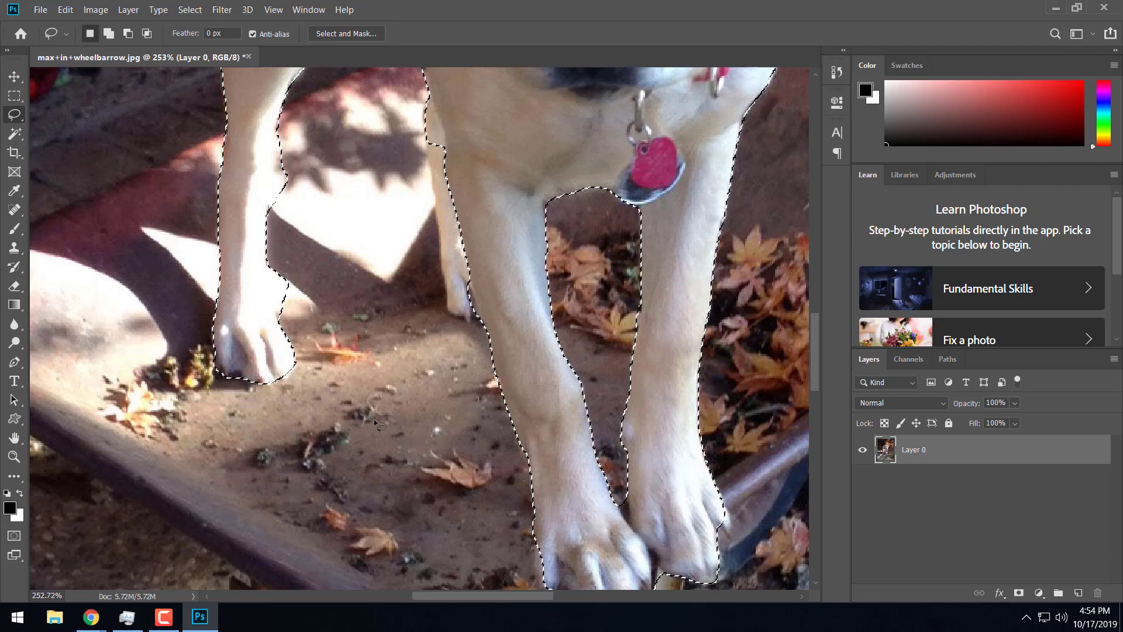
Step: Trim the excess background along the inner edge of the dog's back leg out of the selection with the Lasso Tool
scroll(380, 435, up, 2)
scroll(380, 436, up, 1)
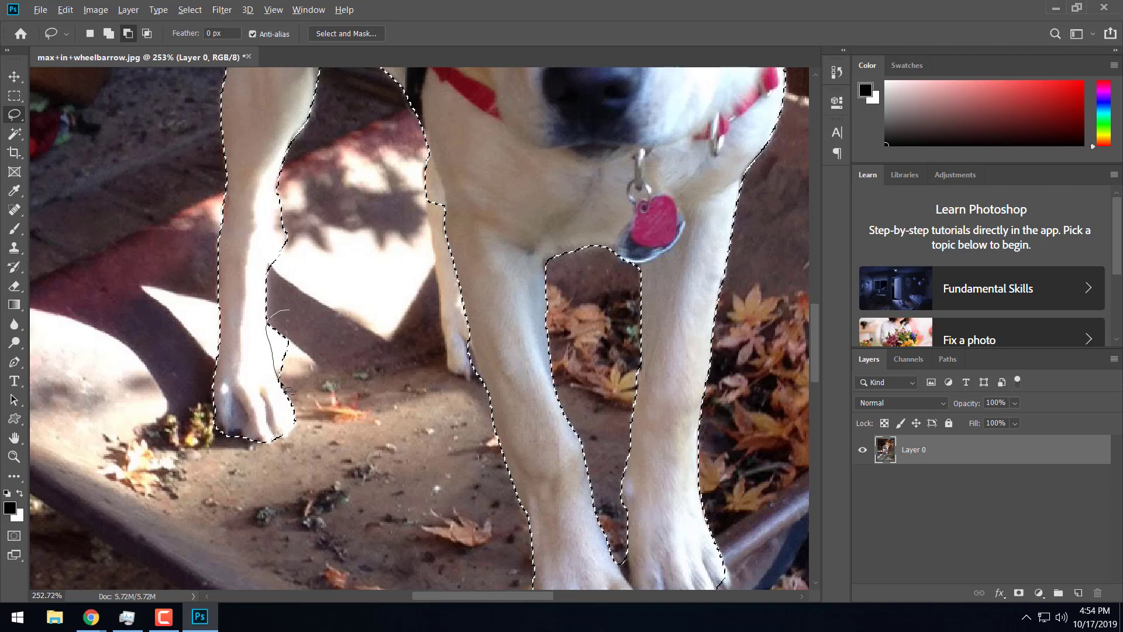
drag(293, 318, 296, 322)
scroll(303, 331, up, 1)
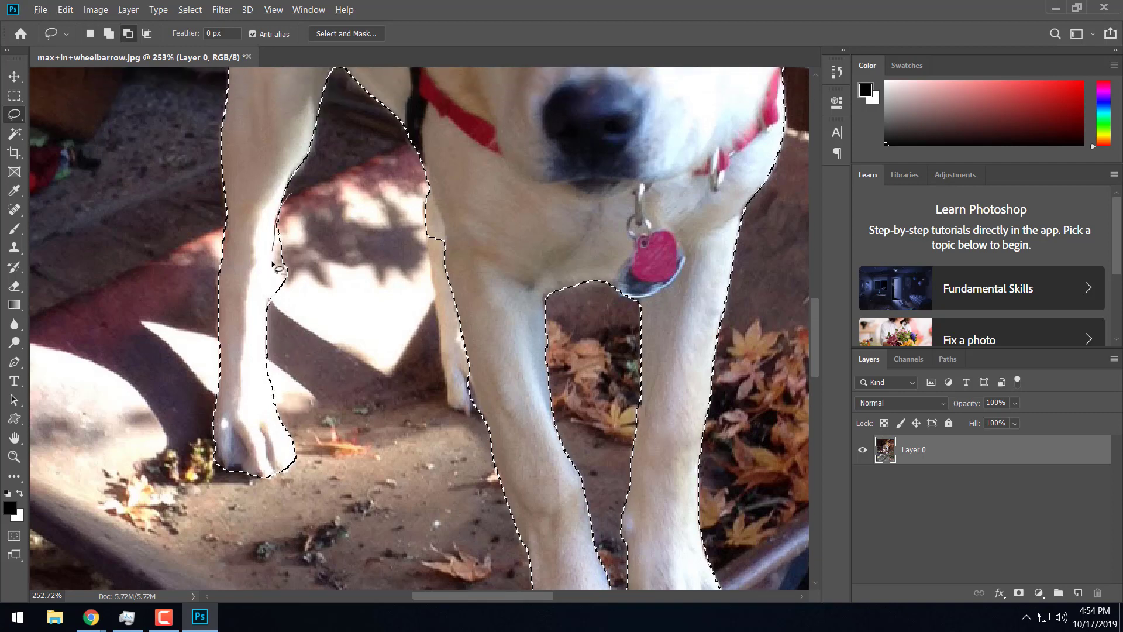
drag(299, 309, 291, 195)
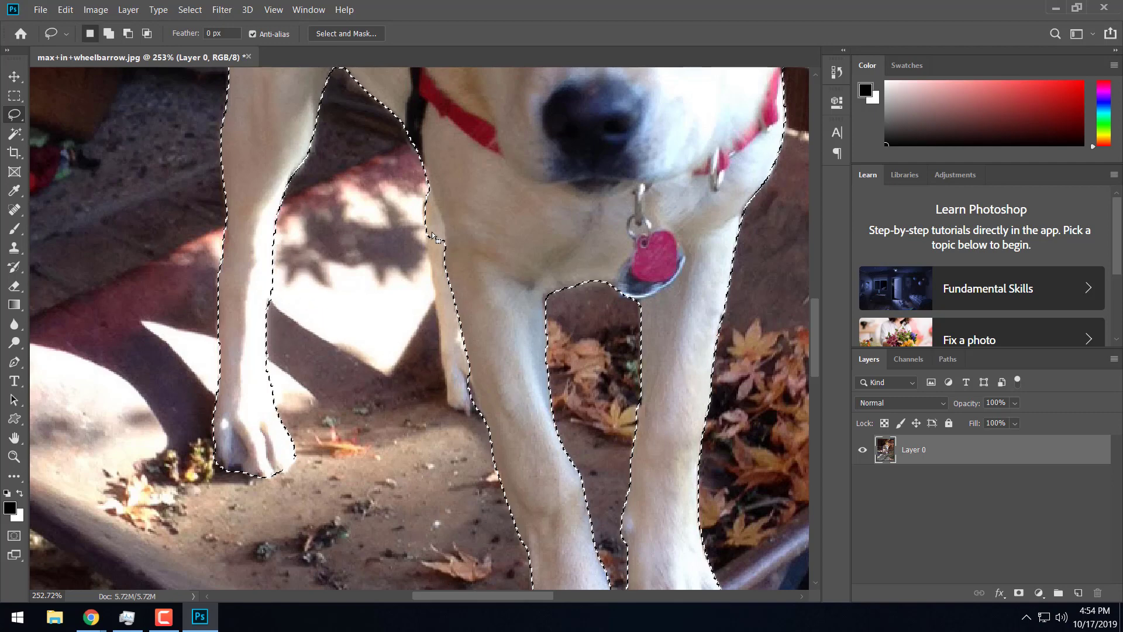
Step: Add the partly hidden hind leg behind the front leg to the selection with the Magnetic Lasso Tool
key(alt)
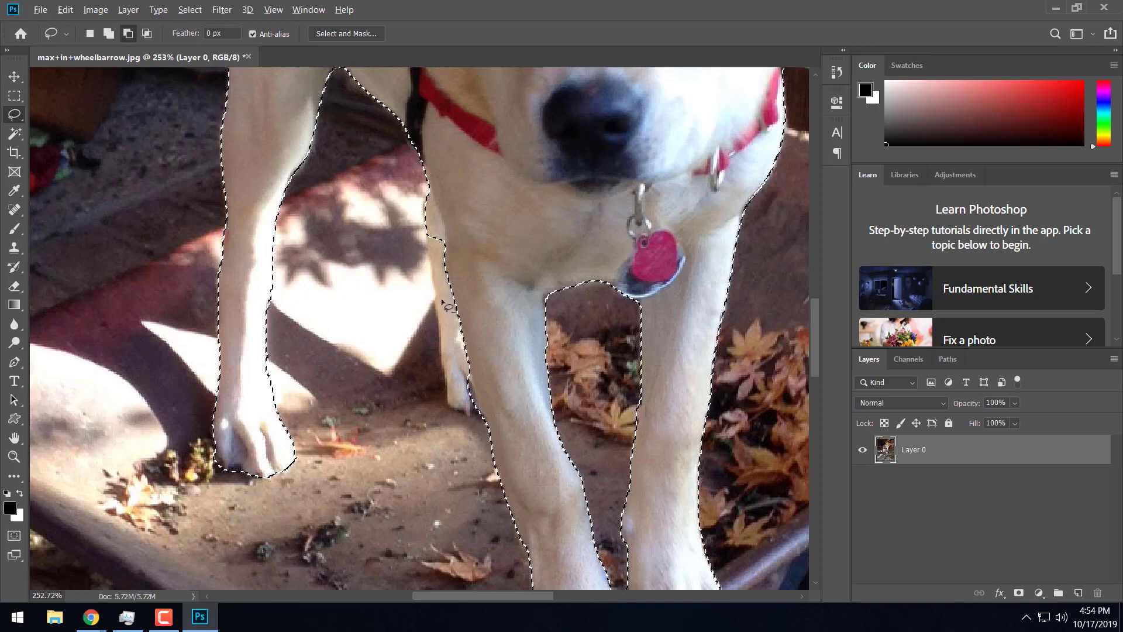
key(shift)
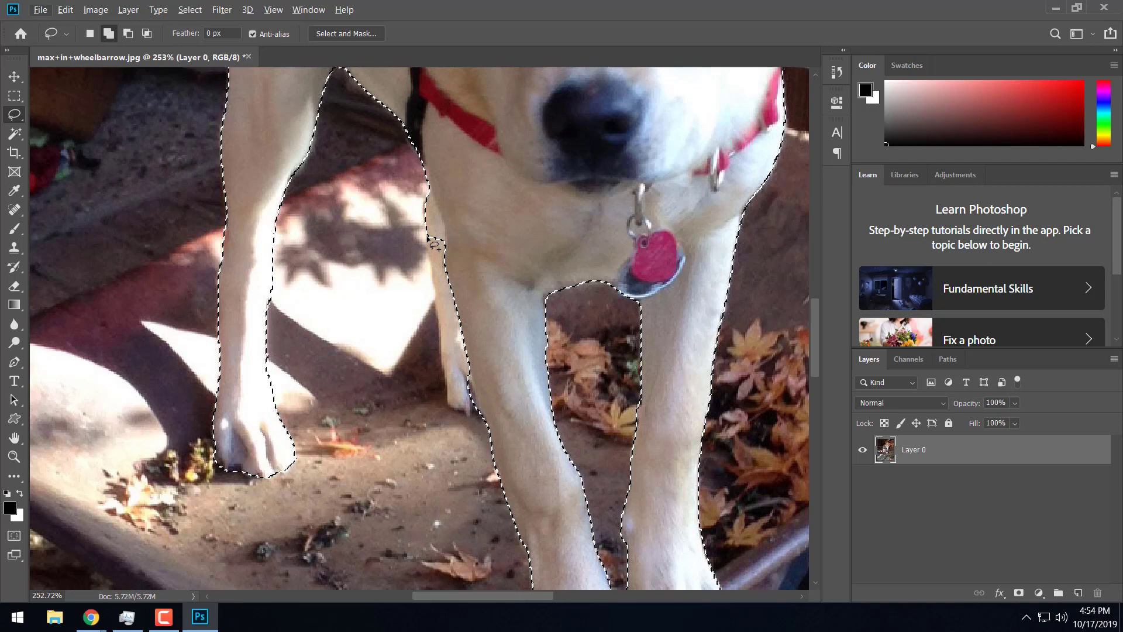
right_click(13, 116)
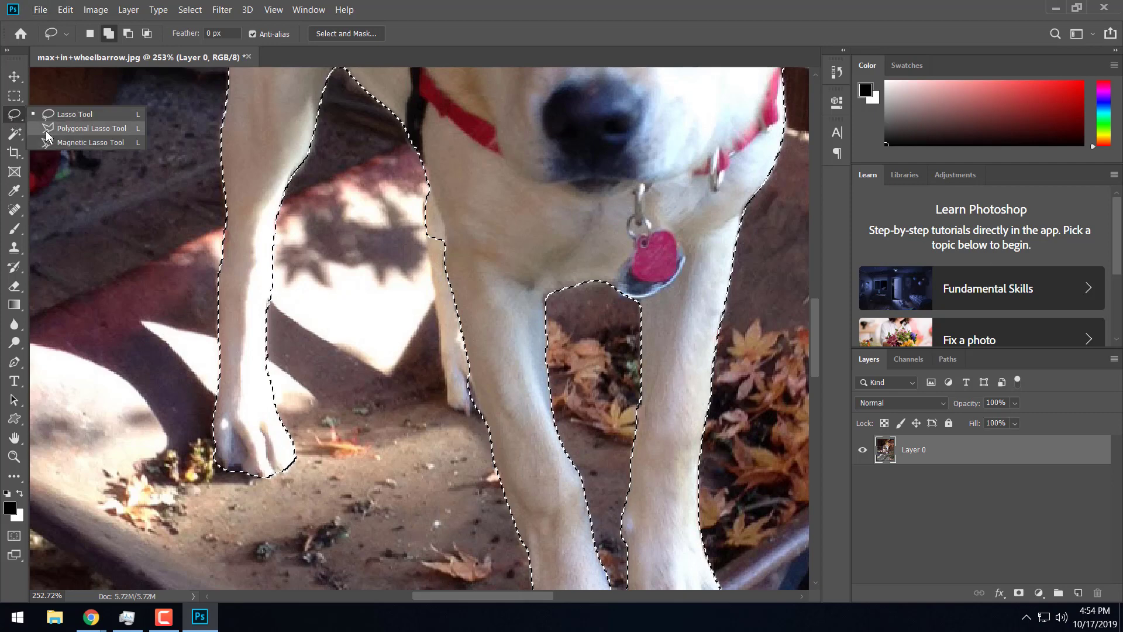
click(88, 128)
right_click(21, 115)
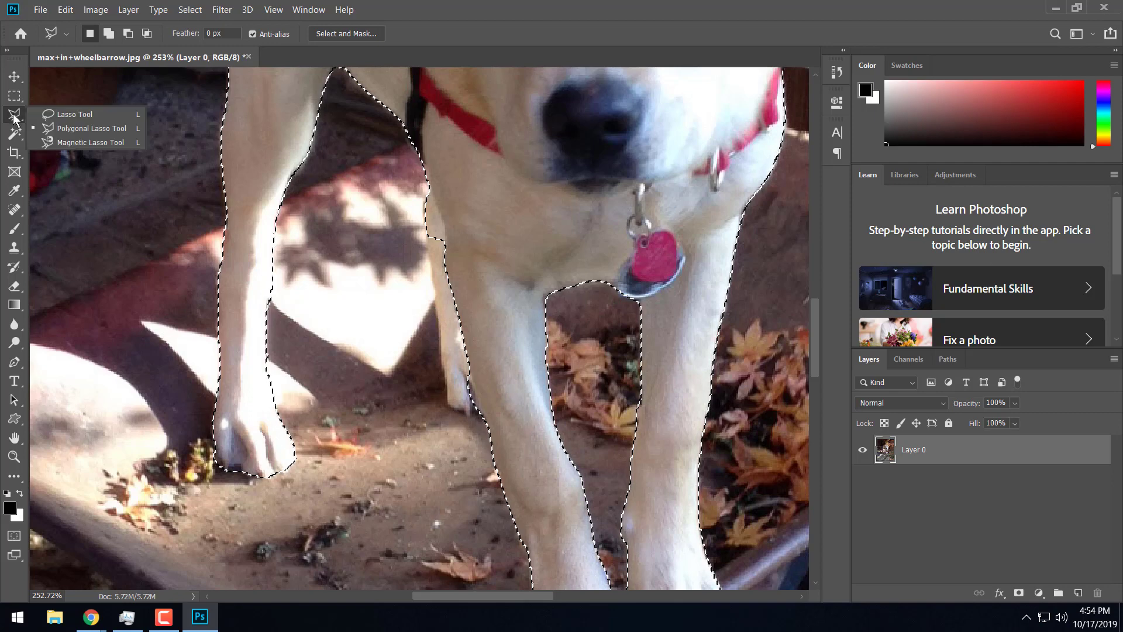
click(75, 142)
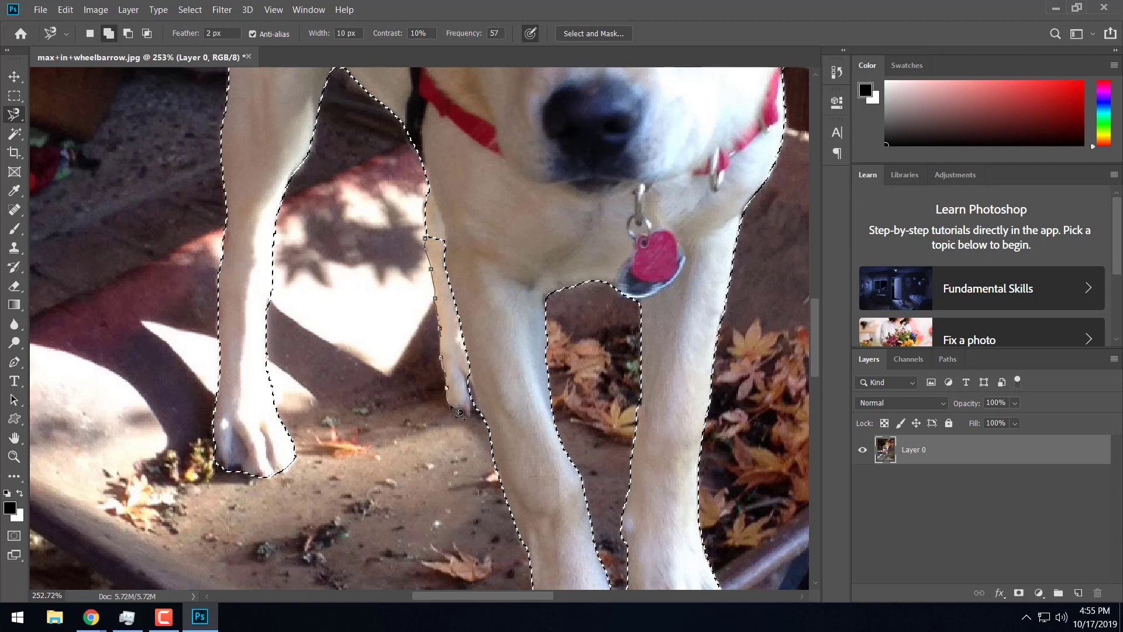
click(434, 245)
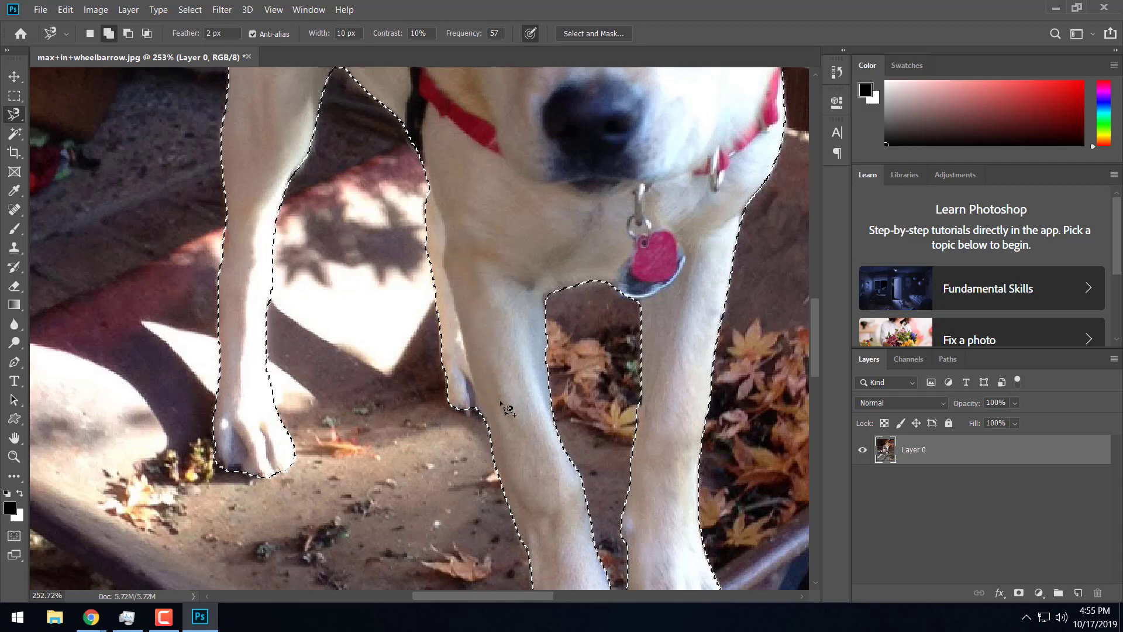
Step: Invert the dog selection so that the background is selected instead
scroll(507, 409, down, 5)
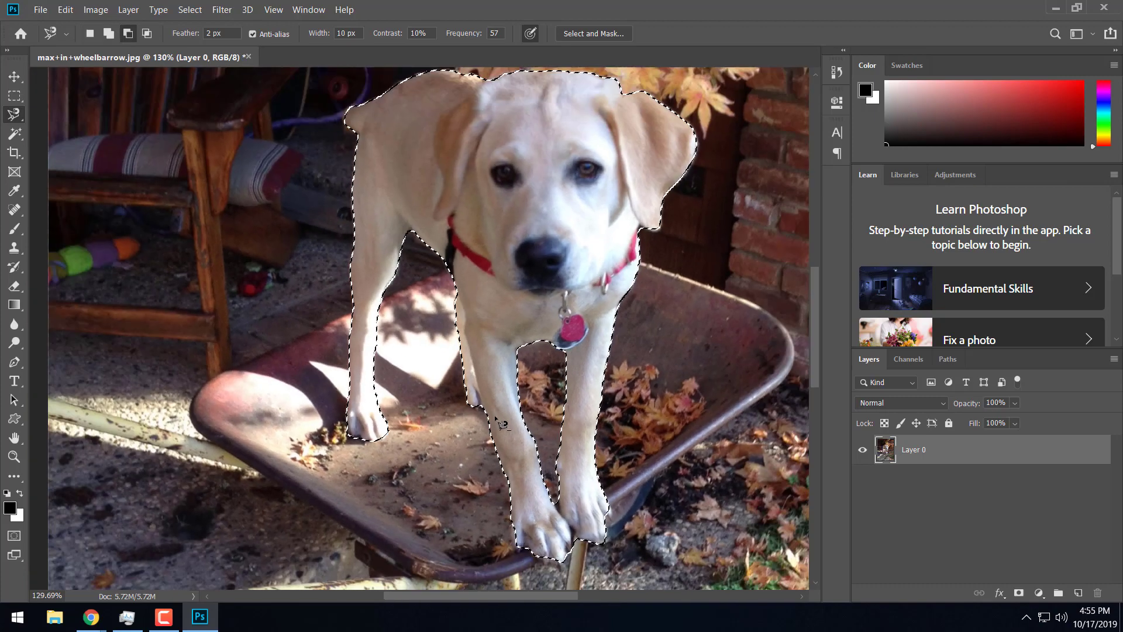
scroll(509, 374, down, 3)
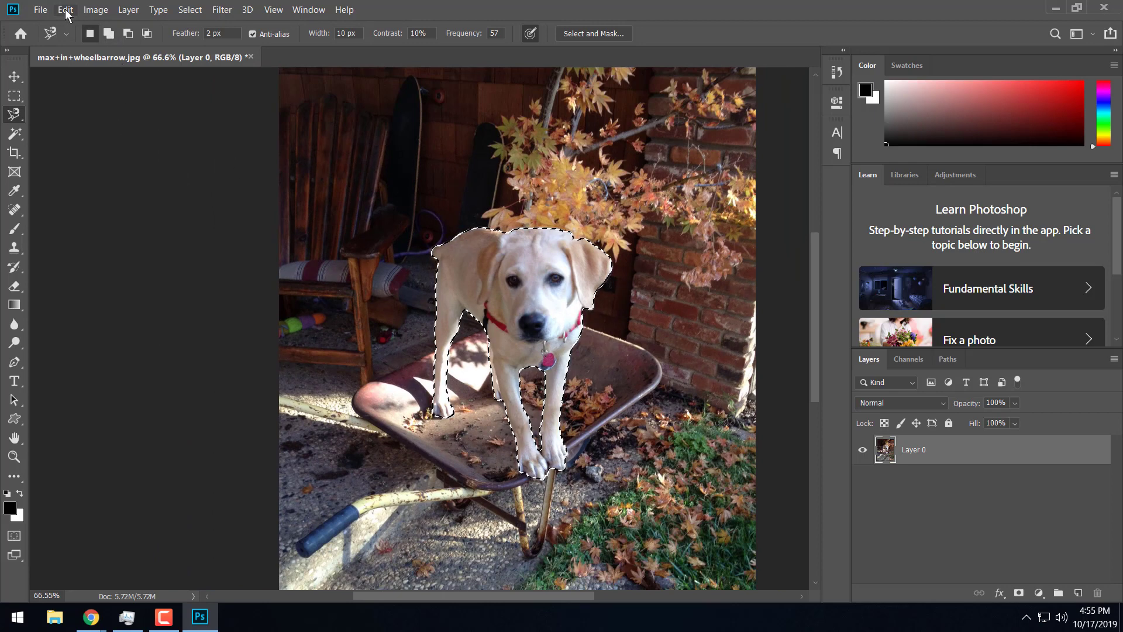
click(190, 9)
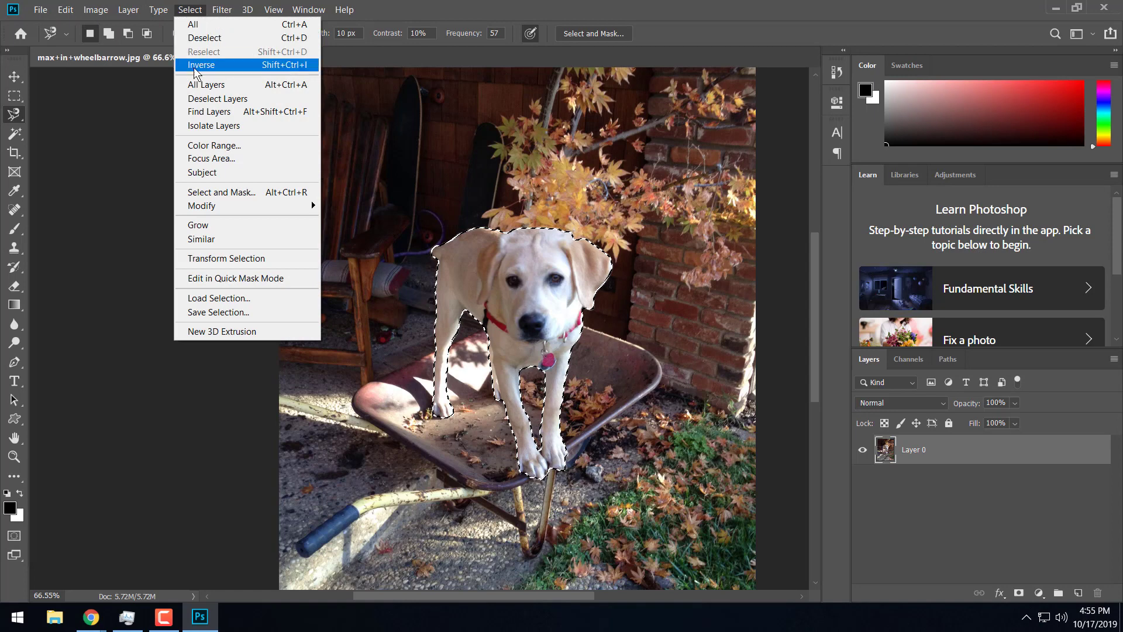
click(199, 65)
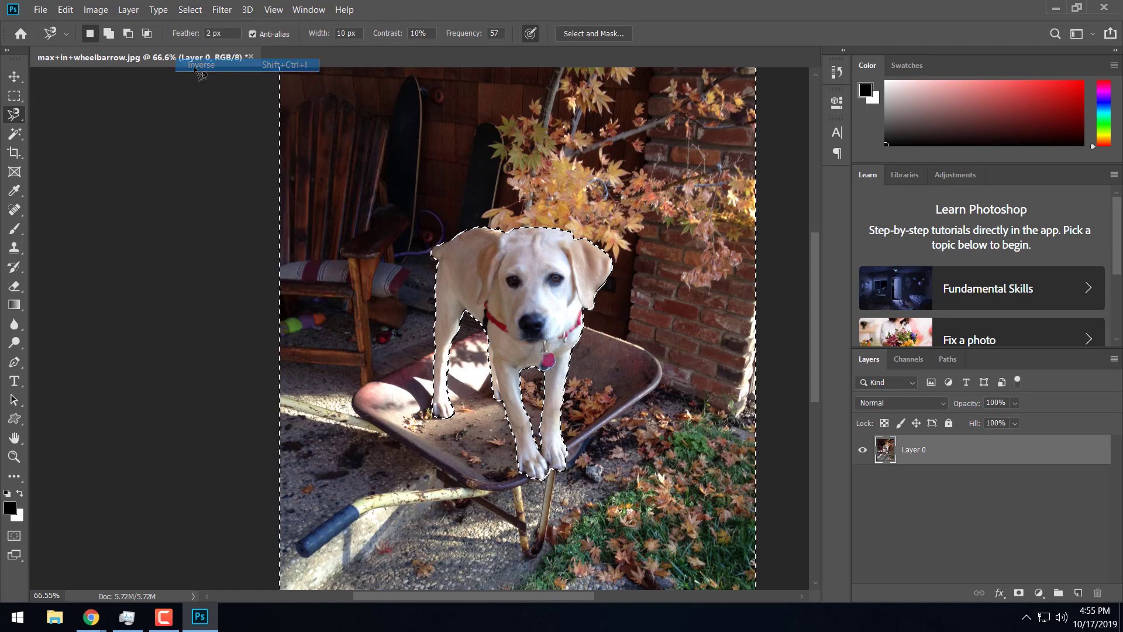
Step: Feather the background selection with a radius of 5 pixels
click(191, 9)
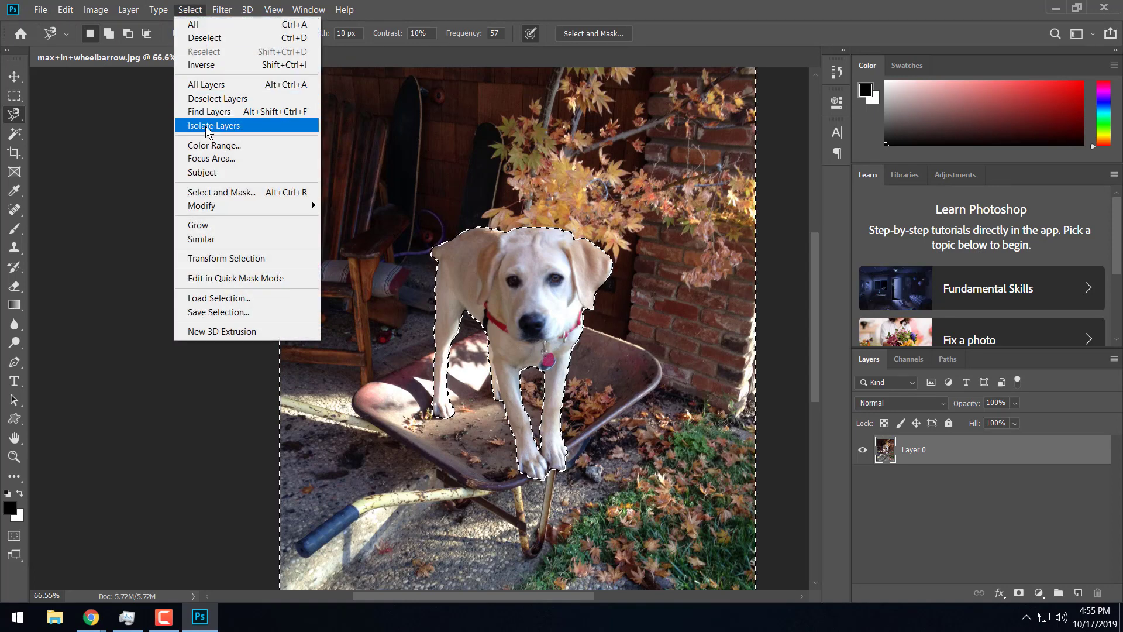
mouse_move(222, 208)
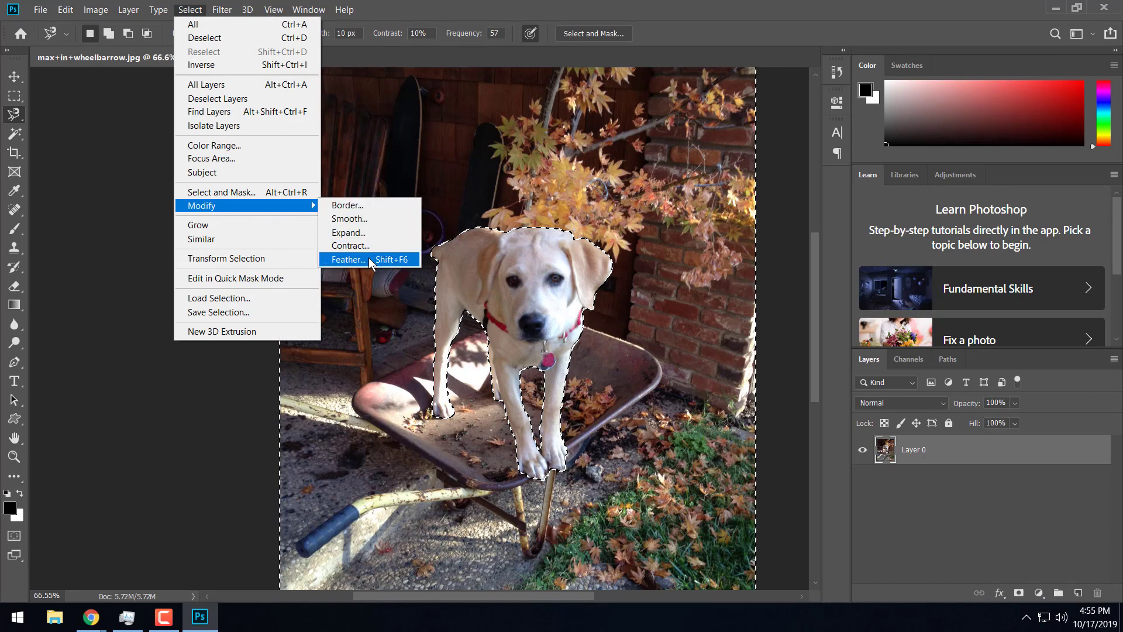
click(373, 259)
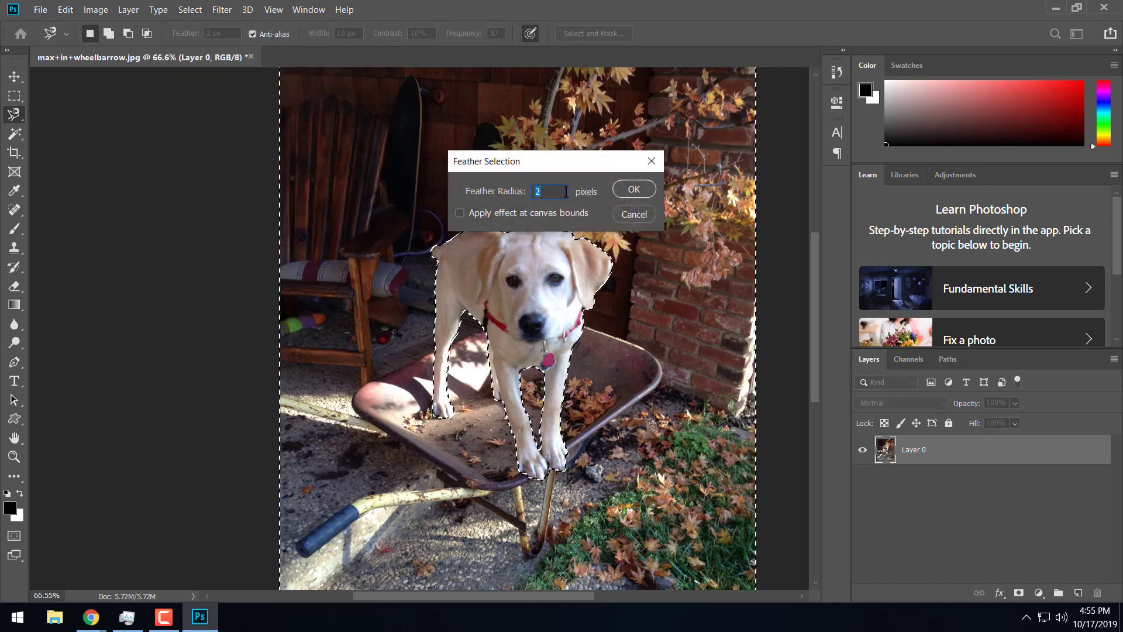
text(5)
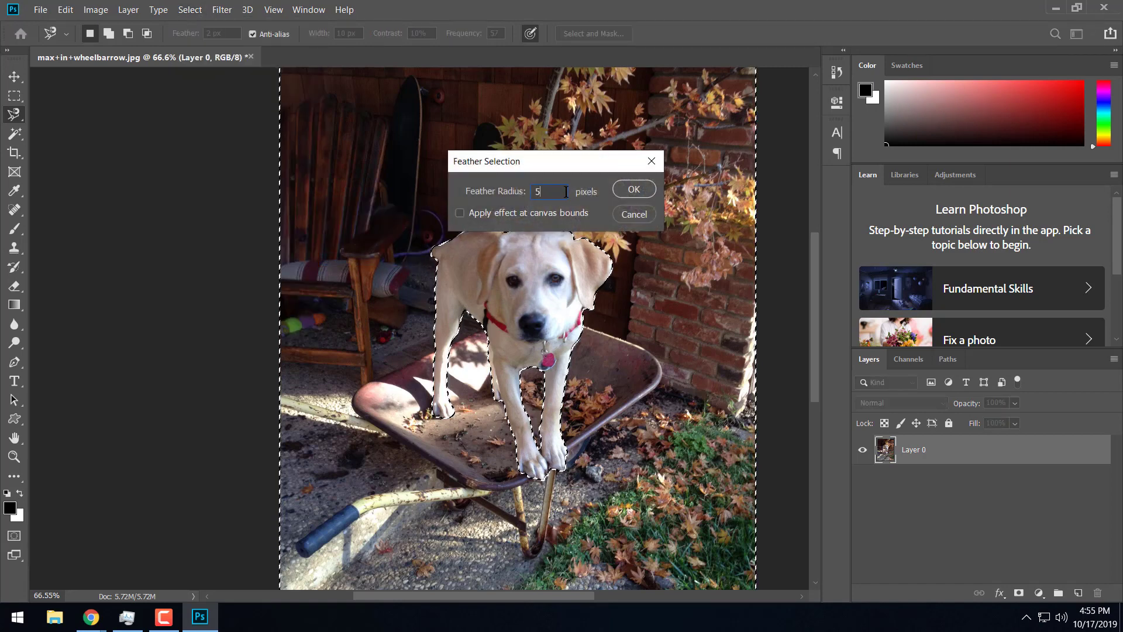
click(634, 189)
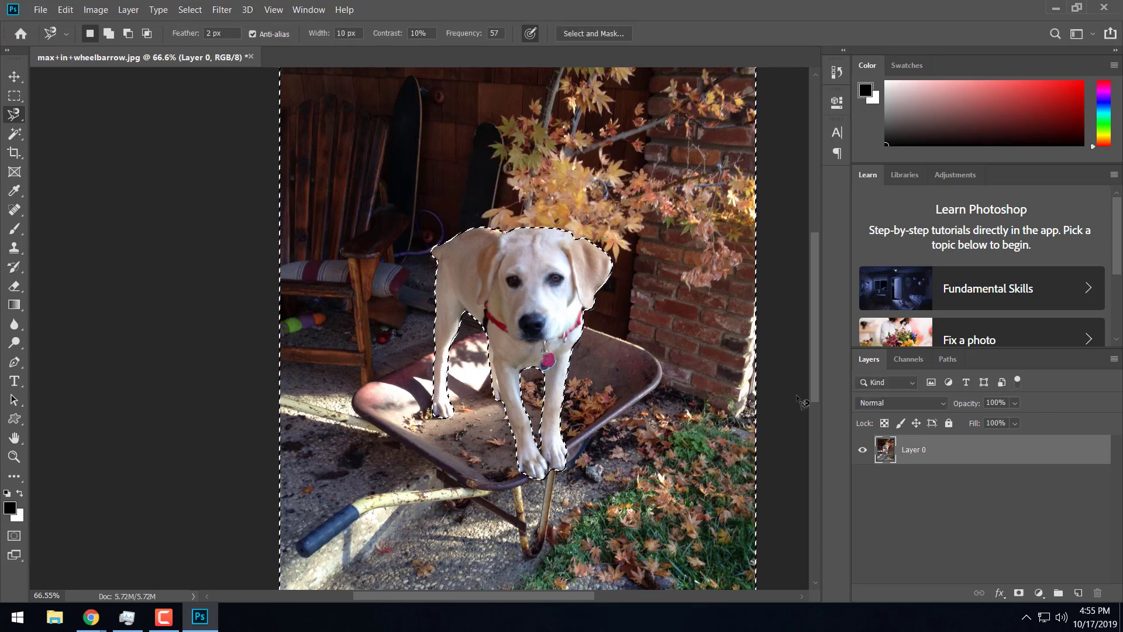
Step: Delete the selected background around the dog and deselect
key(Delete)
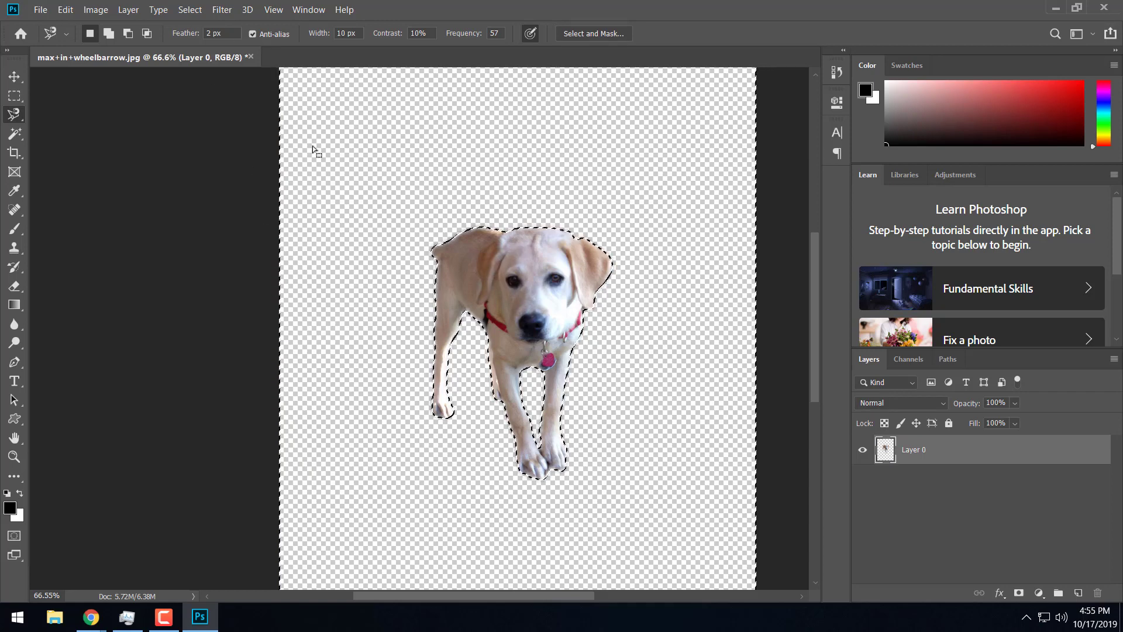
click(190, 10)
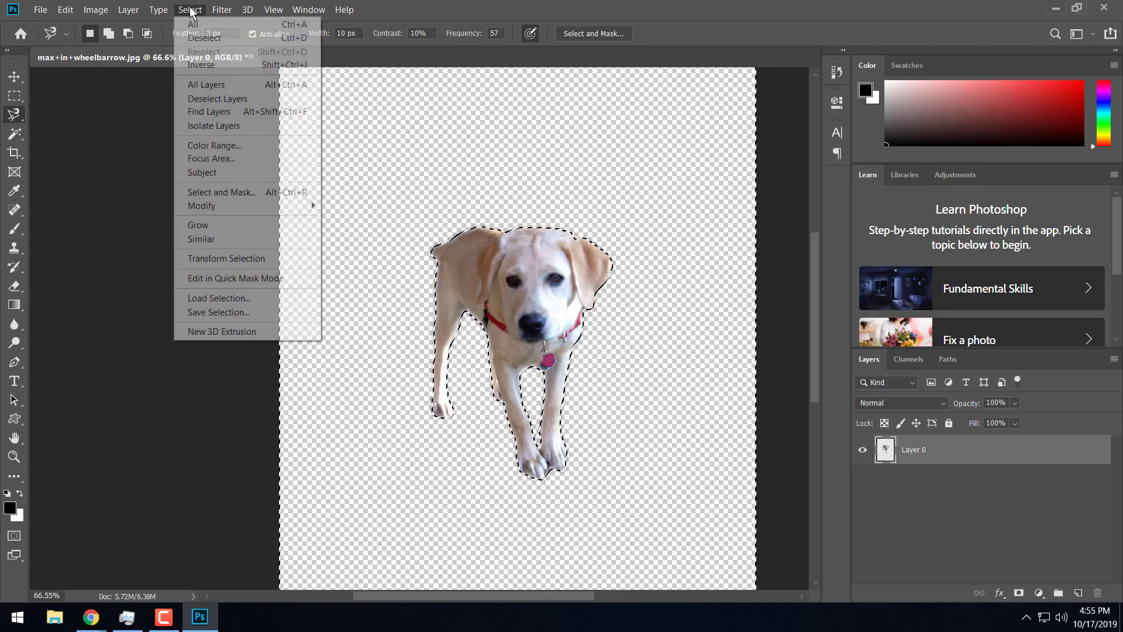
click(193, 39)
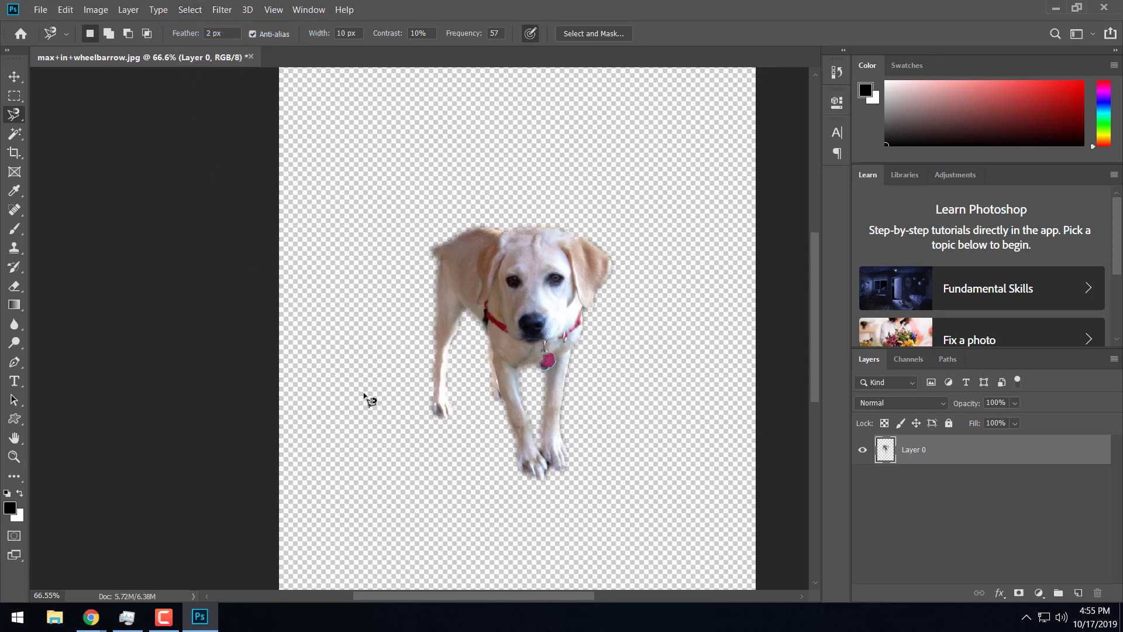
Step: Scale the cut-out dog down to about 89% and move it to the upper right part of the canvas
click(14, 76)
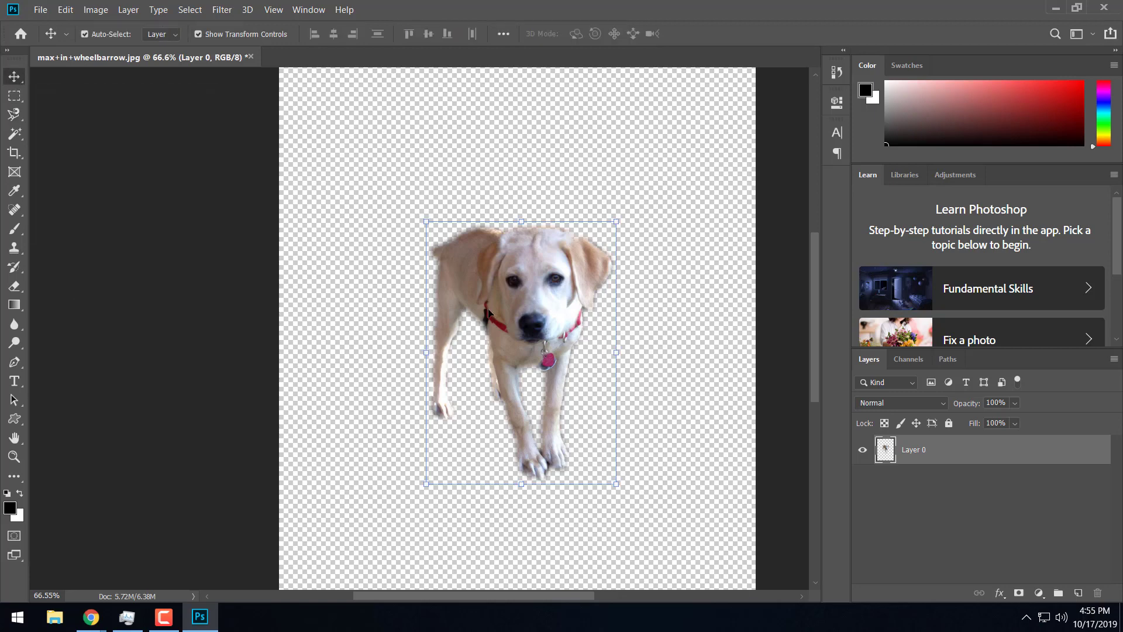
drag(433, 231, 452, 257)
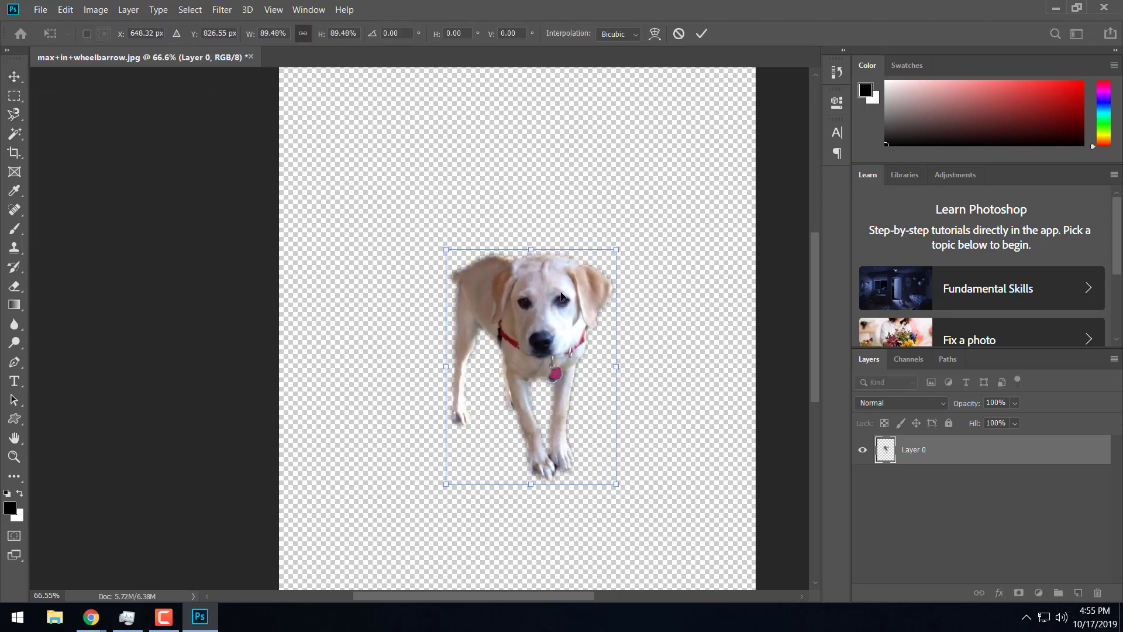
drag(545, 331, 645, 229)
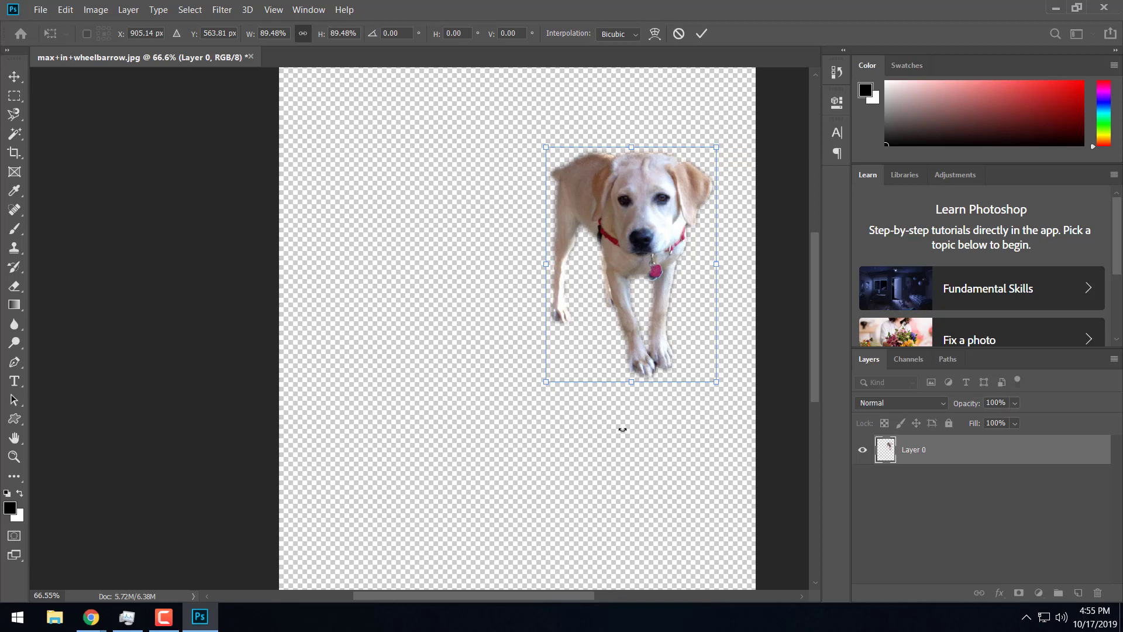
key(Return)
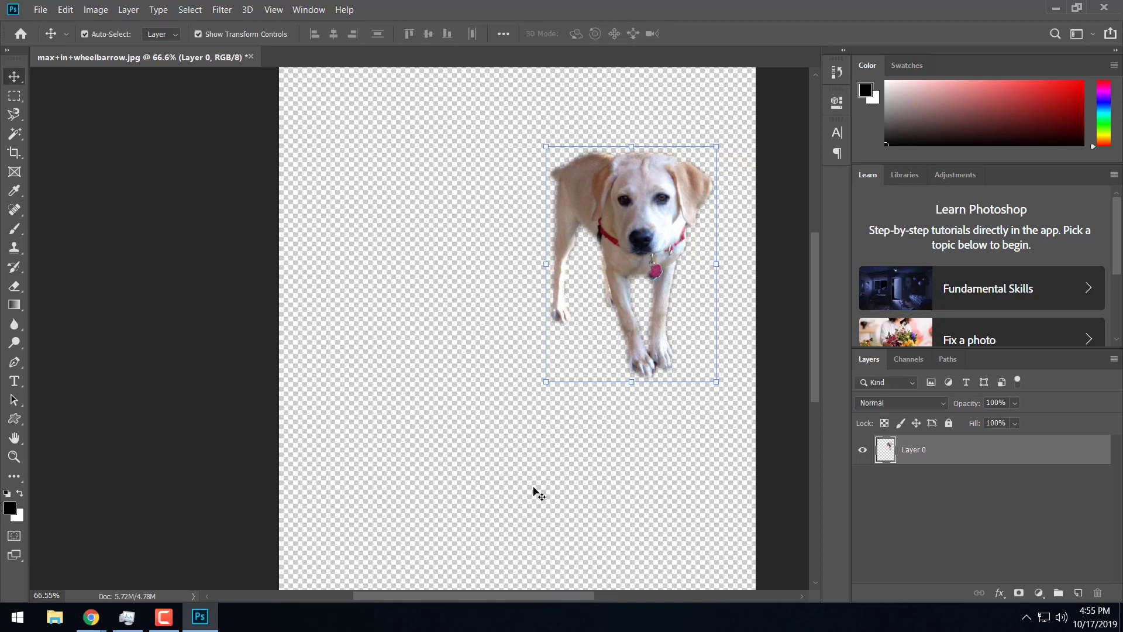
Step: Place the surf+big+wave picture from the Lasso 3 folder as an embedded image in the dog document
click(41, 10)
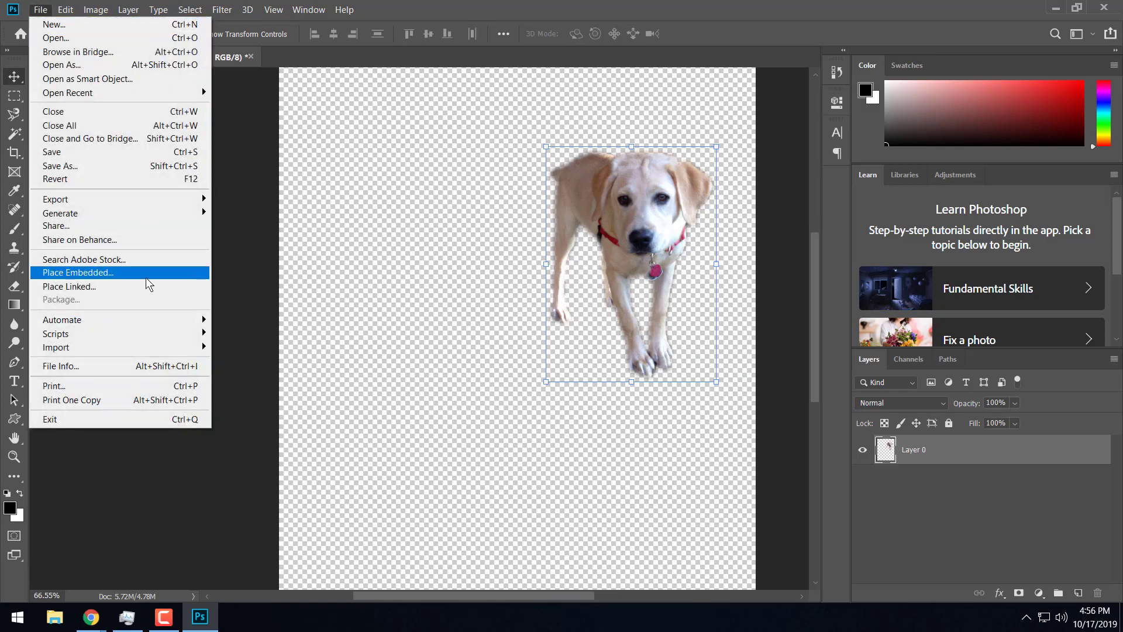
click(140, 278)
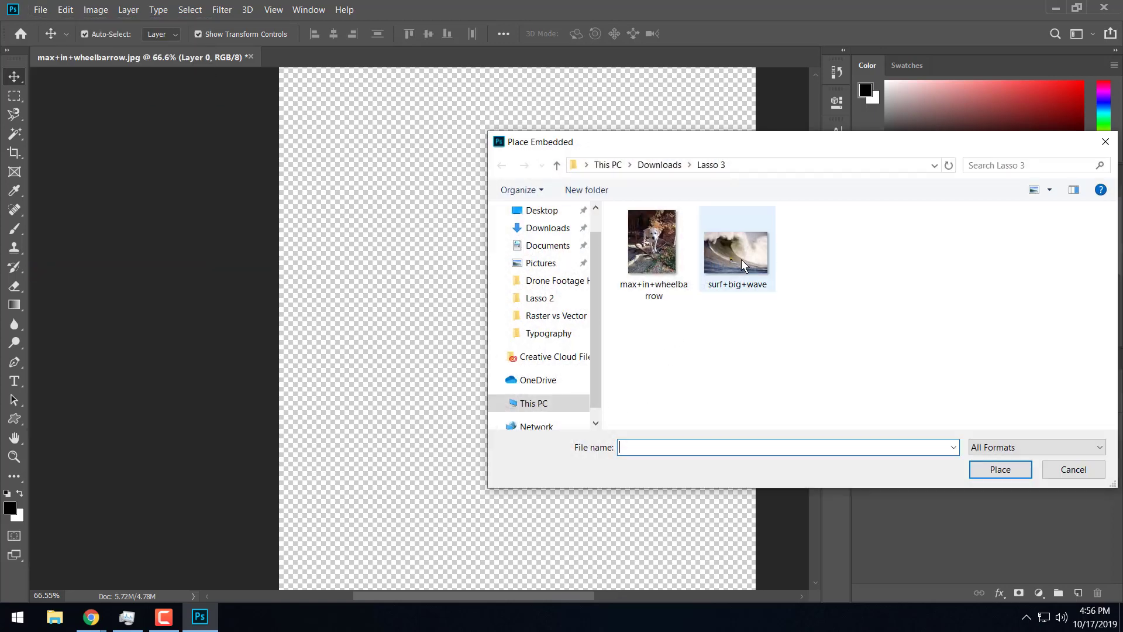
click(741, 260)
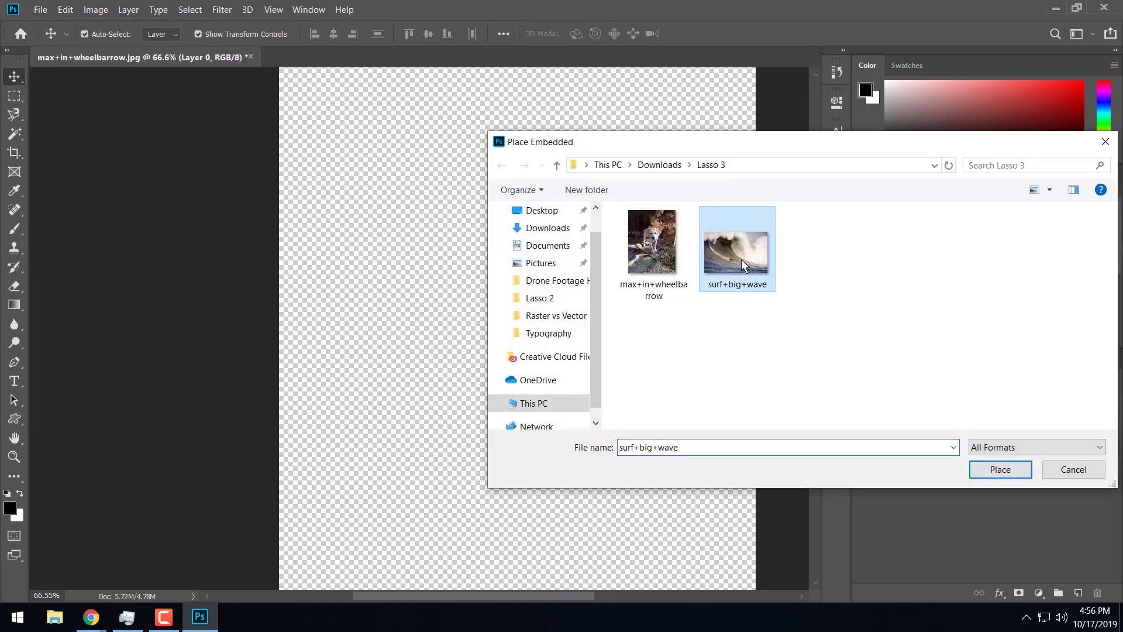
click(994, 469)
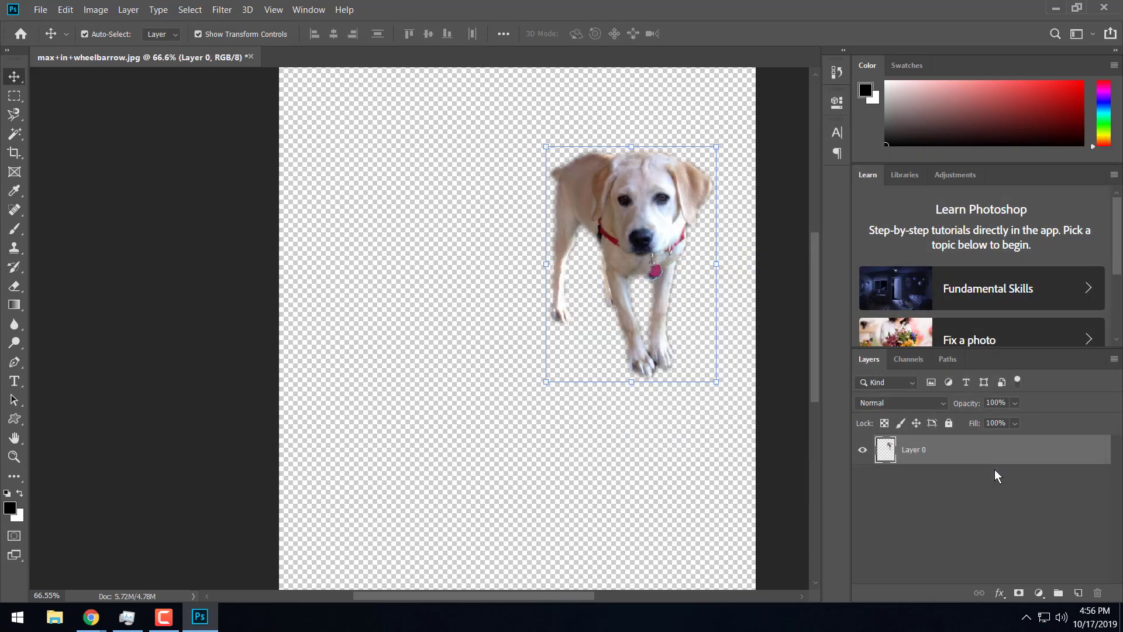
Step: Enlarge the wave picture to about 58% so it fills the canvas, and shift it left with the surfer left of centre
scroll(555, 436, down, 3)
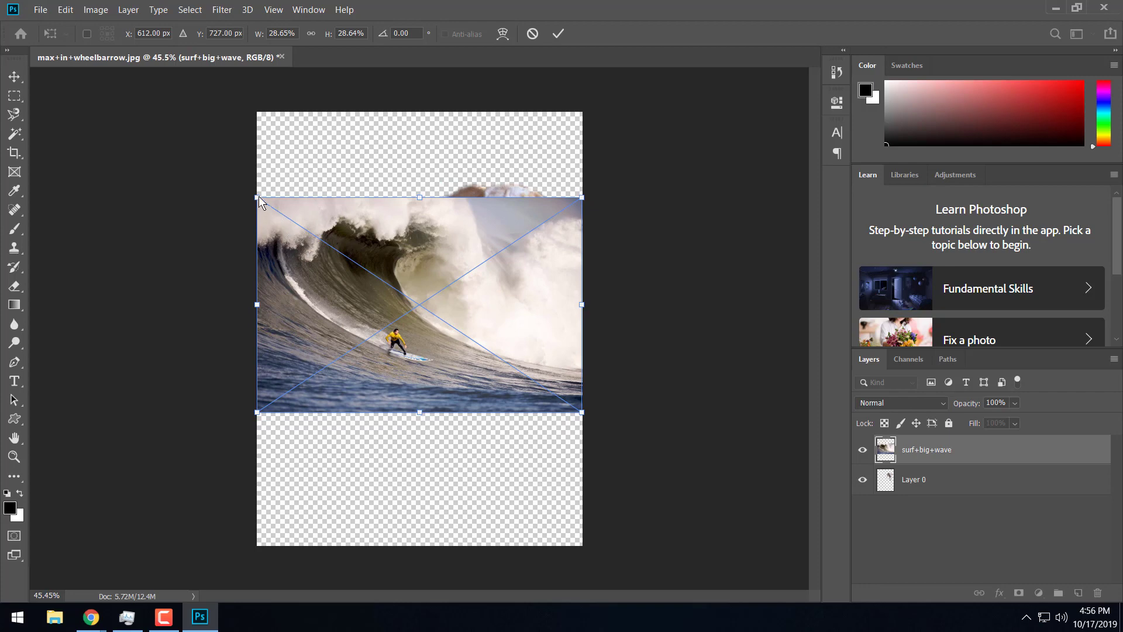
drag(258, 198, 119, 120)
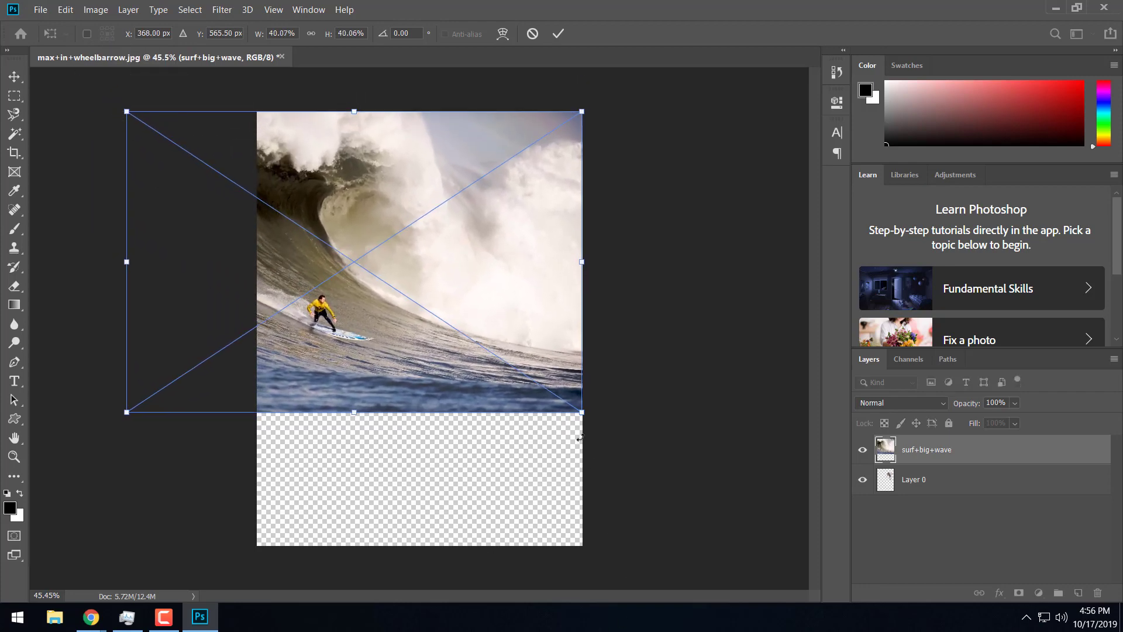
drag(582, 411, 734, 624)
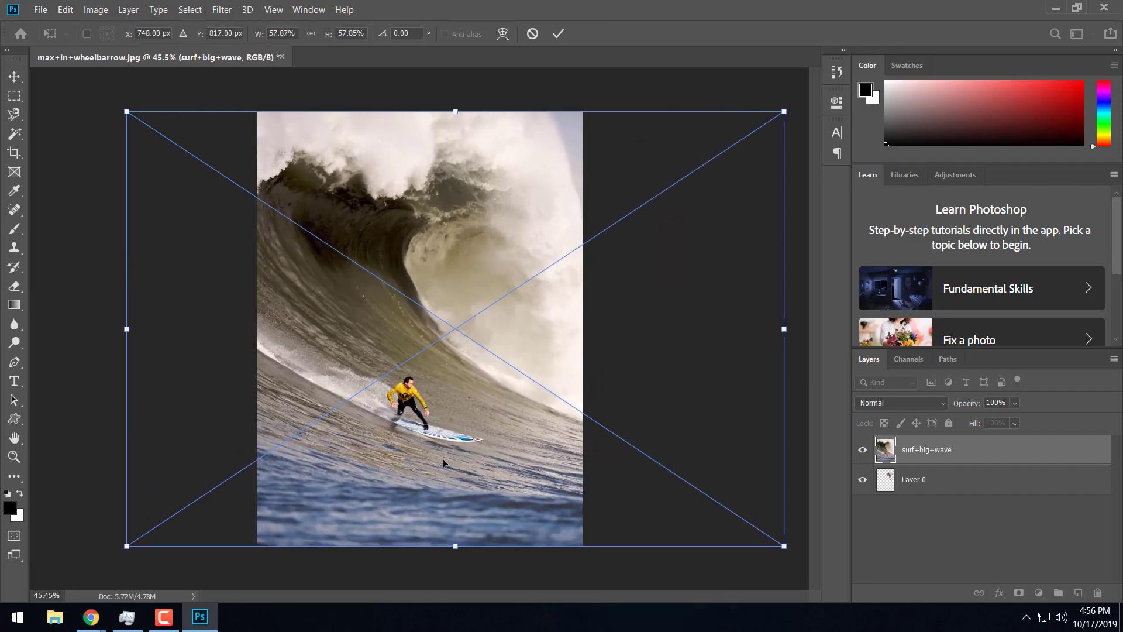
drag(442, 463, 391, 460)
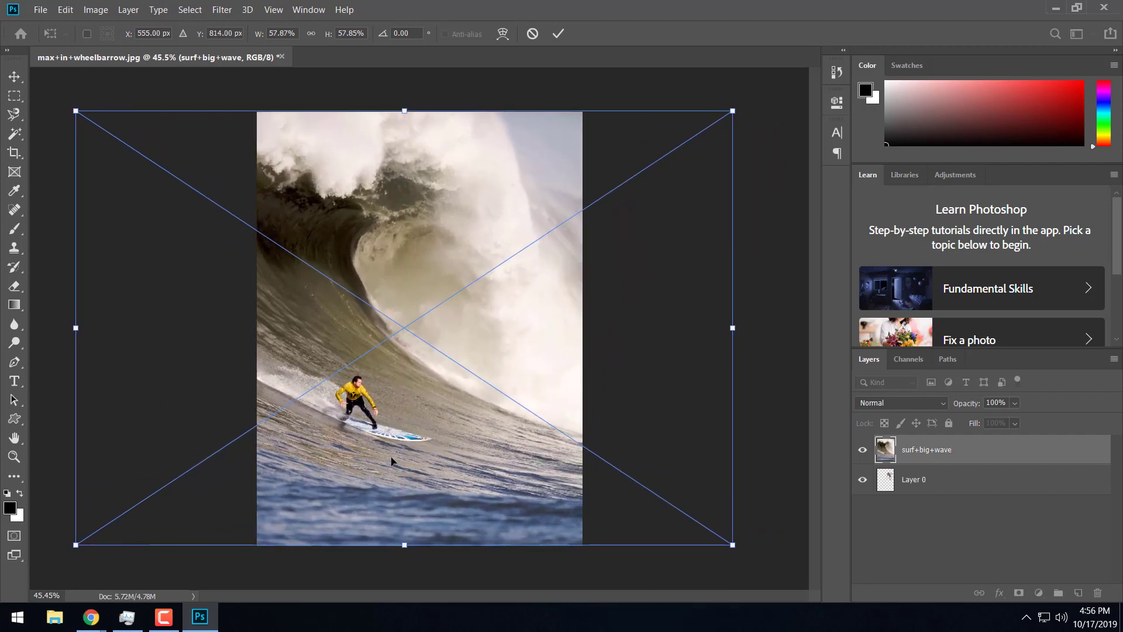
key(Return)
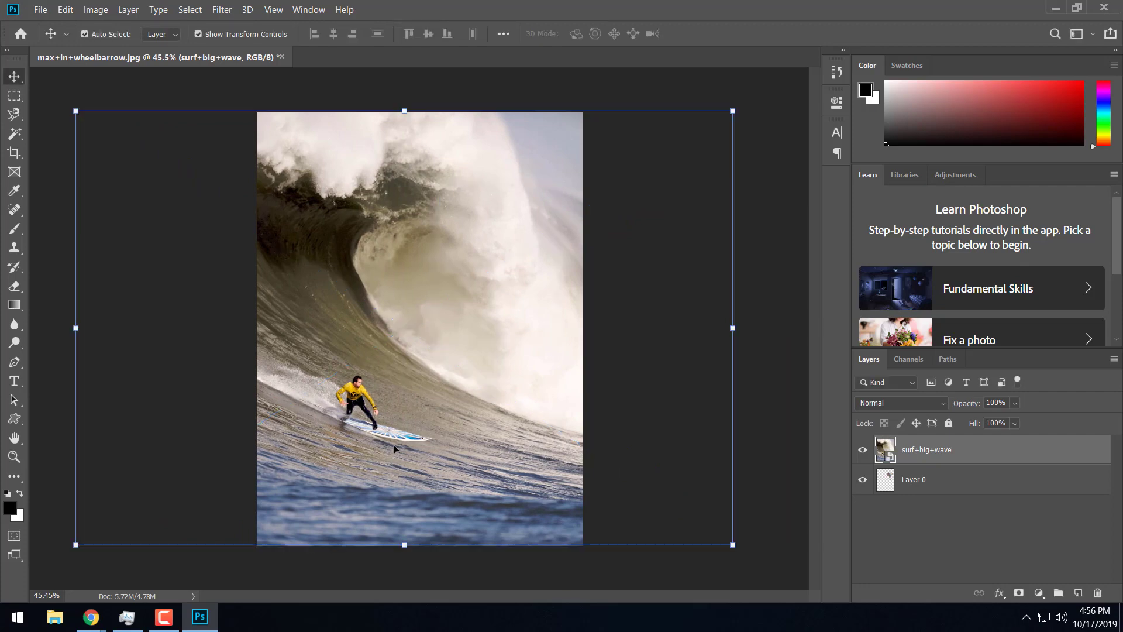
Step: Move the dog layer above the surf+big+wave layer and scale the dog down to about 49%
click(778, 448)
click(883, 482)
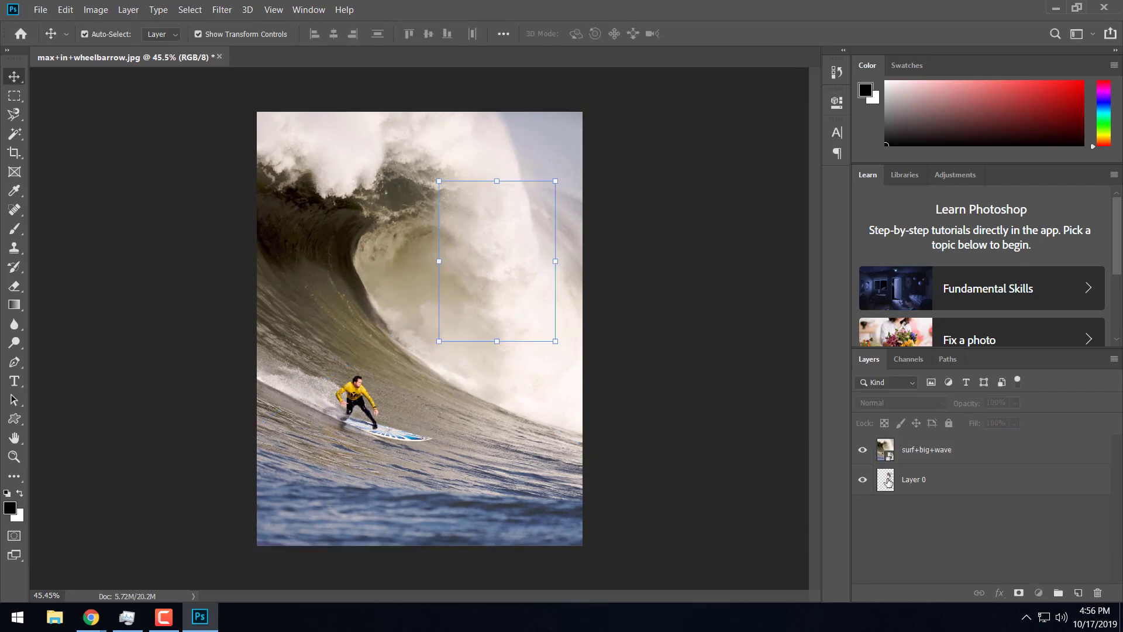
drag(888, 481, 886, 442)
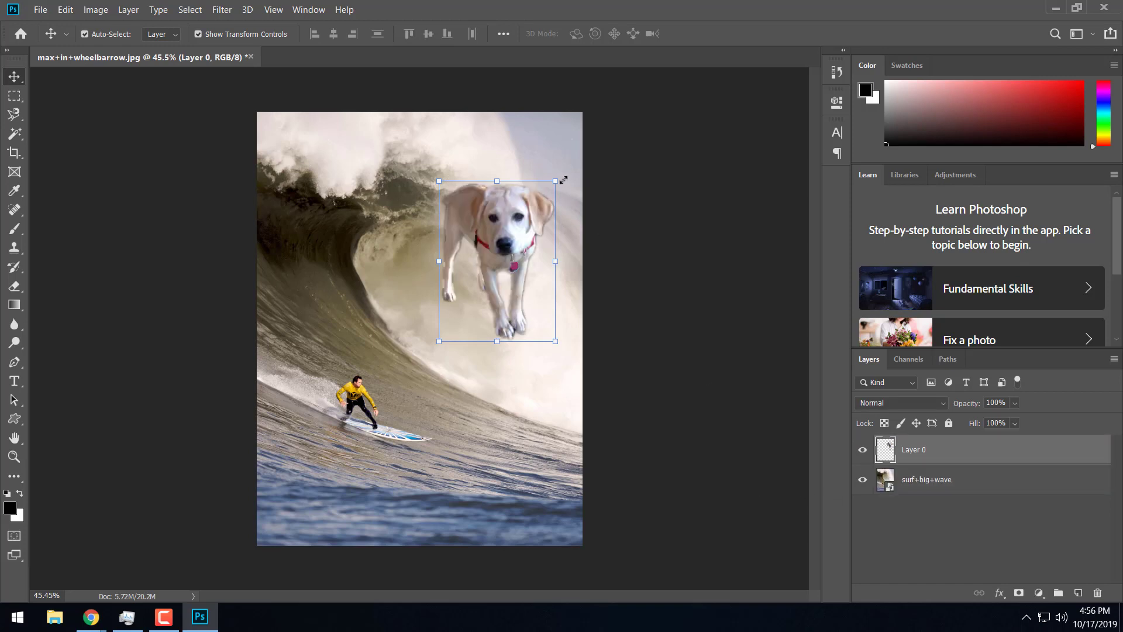
mouse_move(555, 183)
mouse_down()
mouse_move(495, 269)
mouse_move(386, 365)
mouse_move(370, 401)
mouse_move(555, 255)
mouse_move(366, 394)
mouse_move(500, 303)
mouse_move(605, 157)
mouse_move(570, 169)
mouse_move(578, 174)
mouse_up()
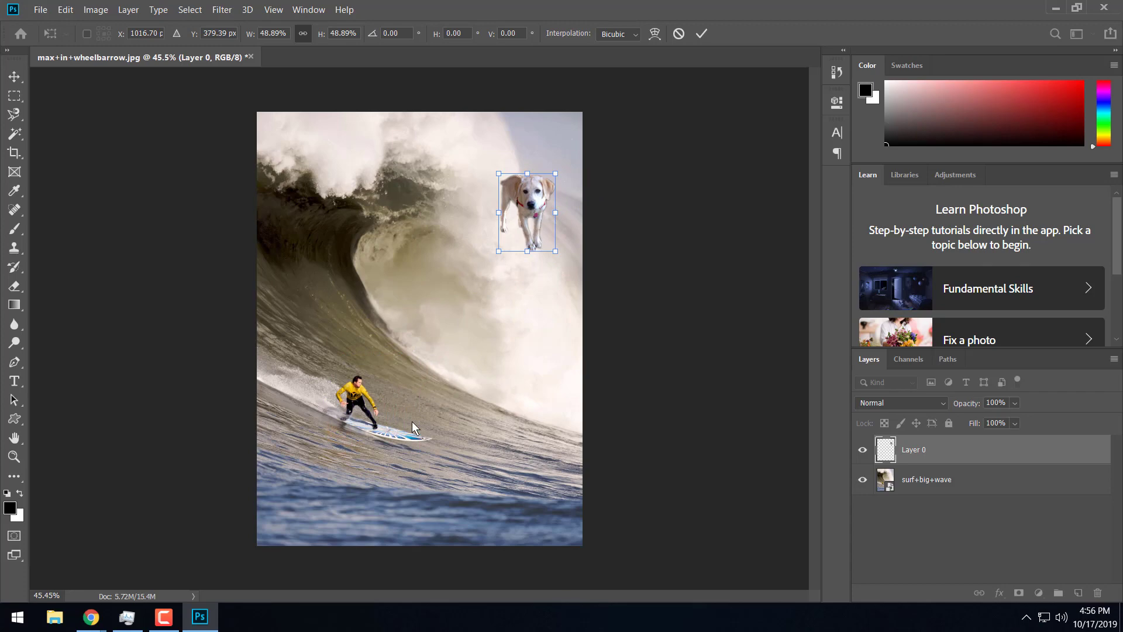
Step: Set up the Clone Stamp Tool with a soft 25 px brush for retouching around the surfer
scroll(345, 424, up, 3)
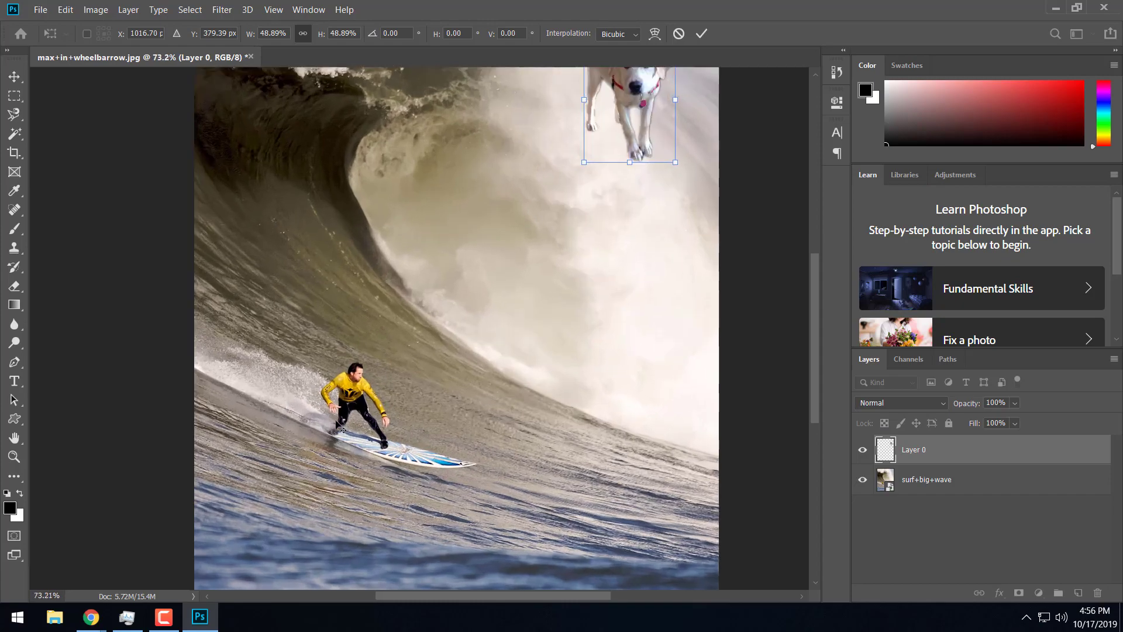
scroll(340, 425, up, 4)
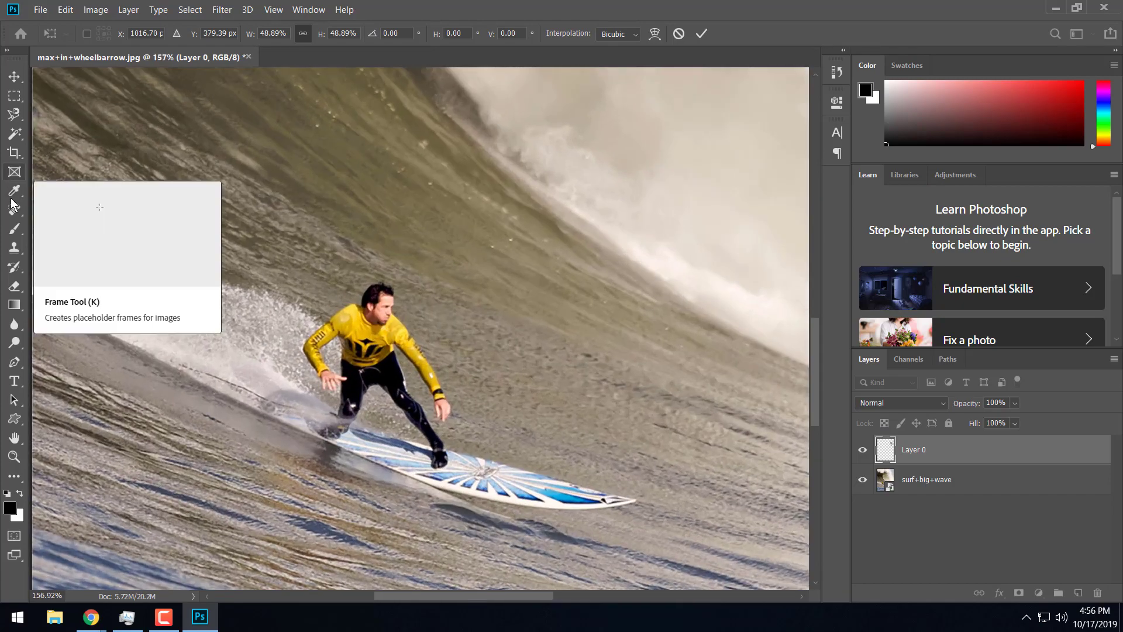
click(18, 255)
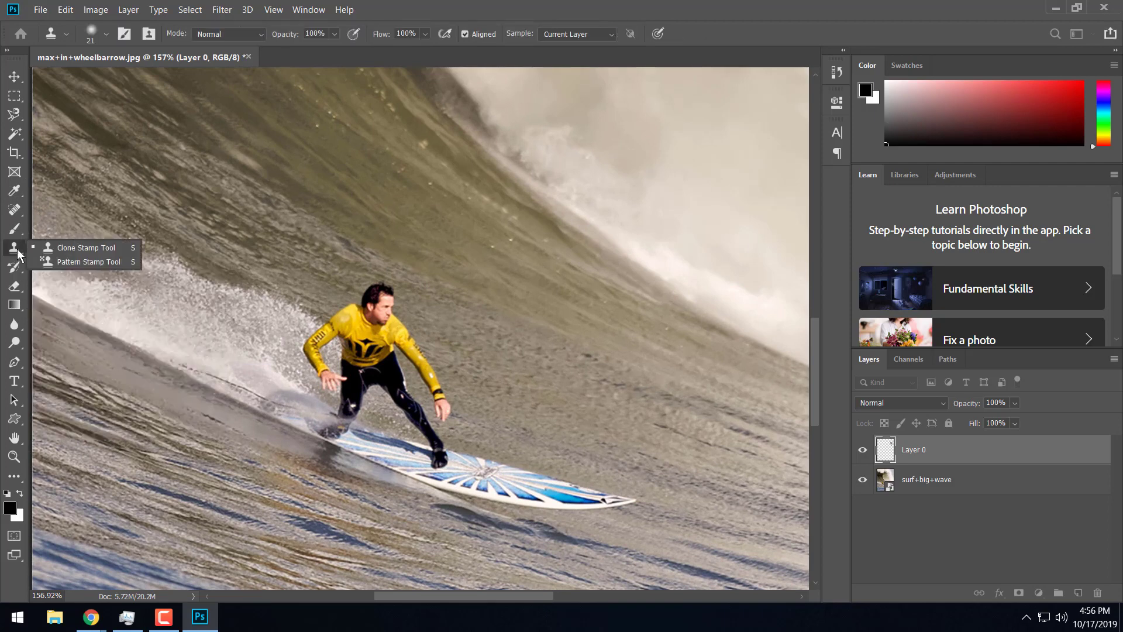
click(47, 248)
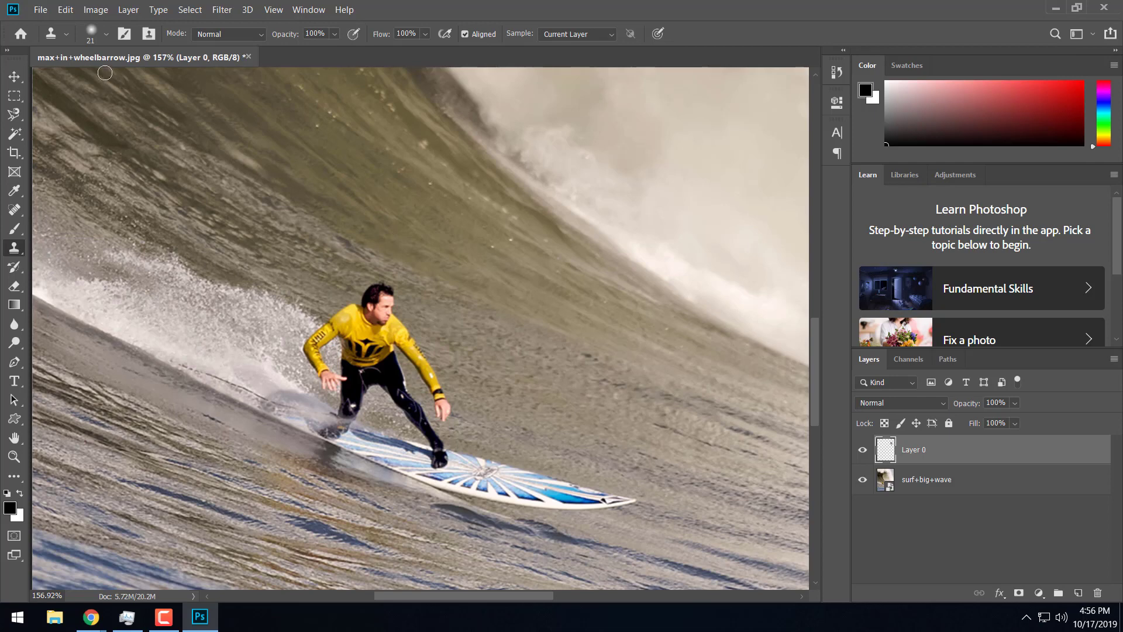
click(106, 34)
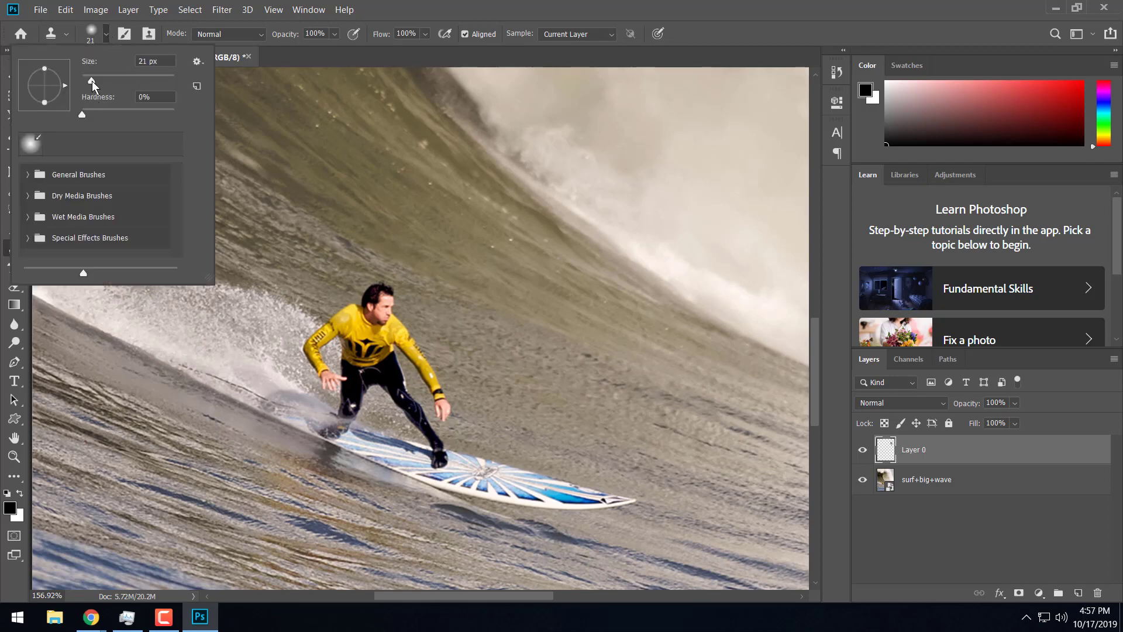
click(107, 36)
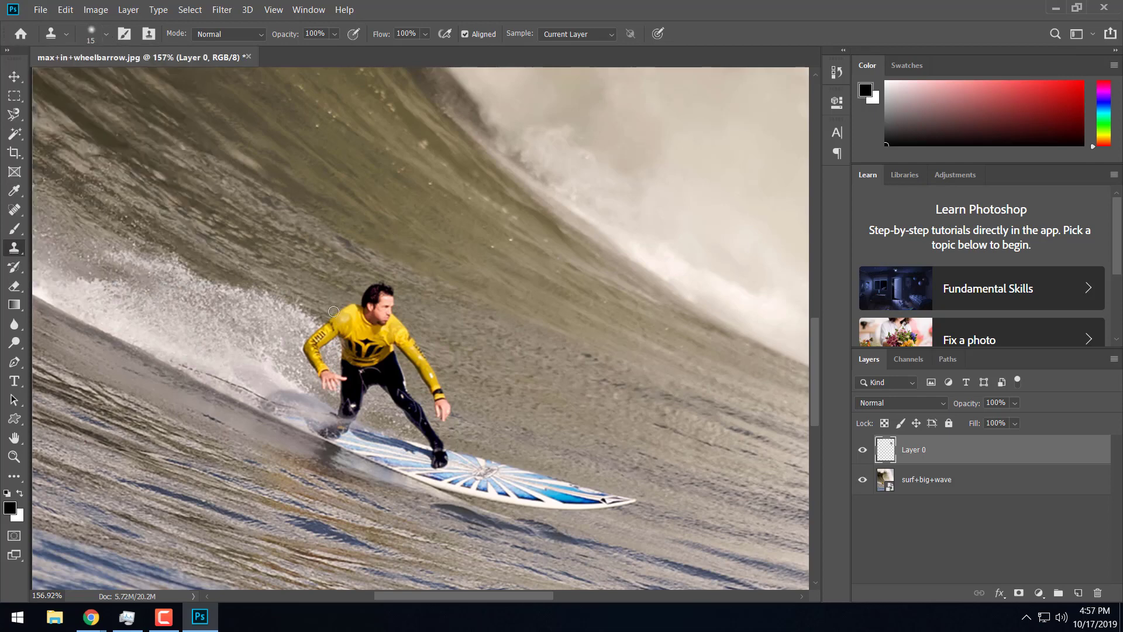
click(107, 34)
drag(91, 85, 93, 85)
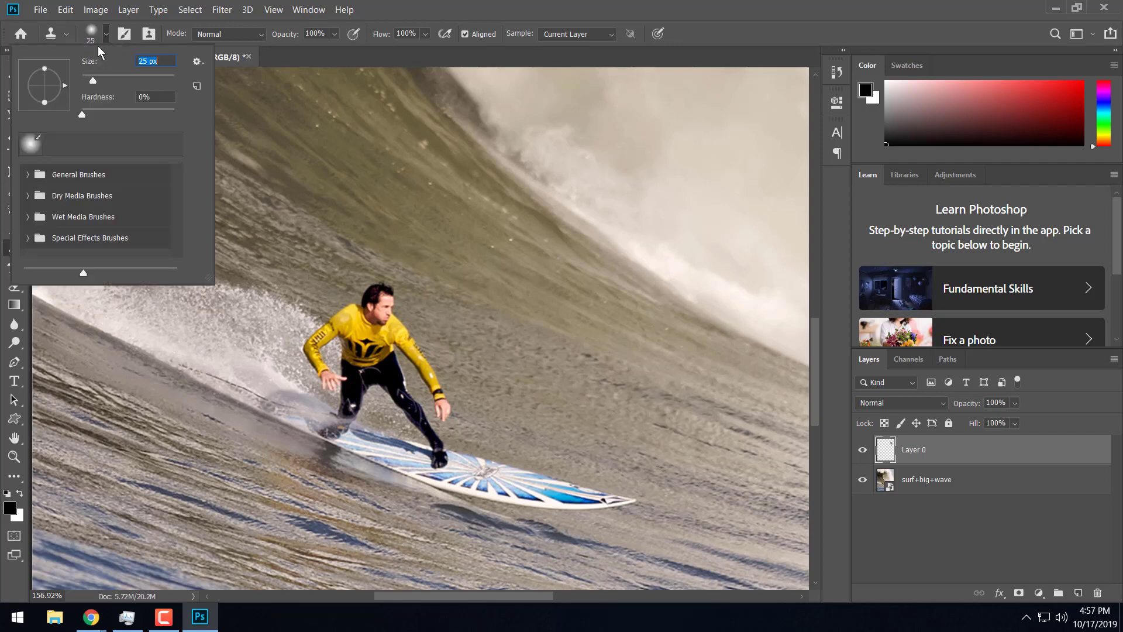
click(107, 36)
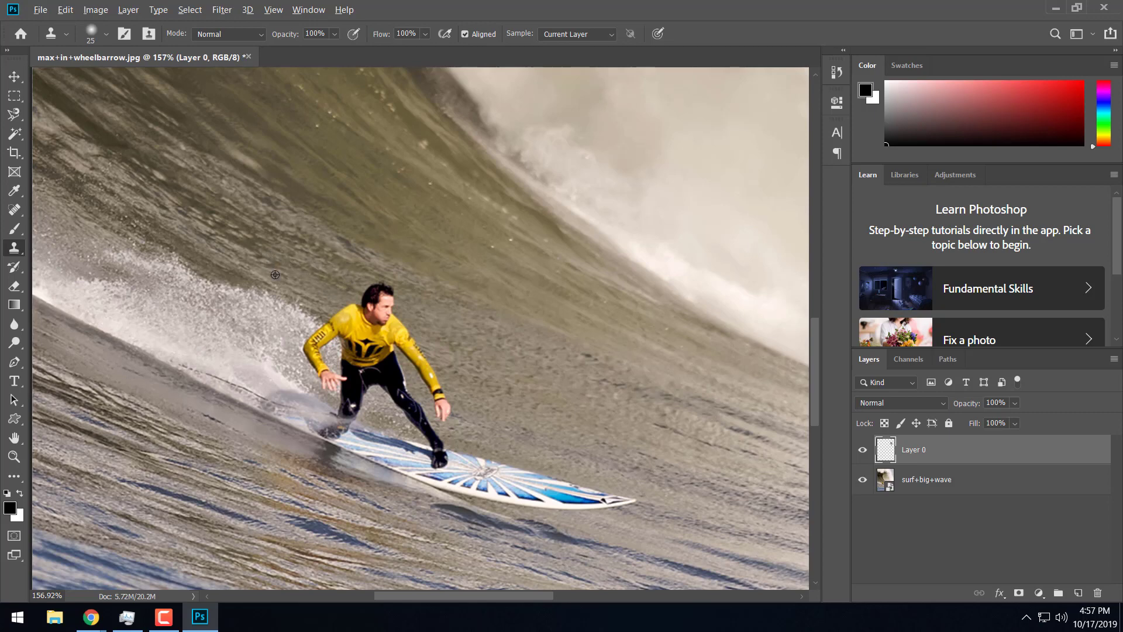
Step: Rename the dog's layer to Max
alt+click(291, 308)
double_click(917, 451)
text(Max)
Step: Rasterize the surf+big+wave smart object layer so that it can be retouched with the Clone Stamp
click(976, 483)
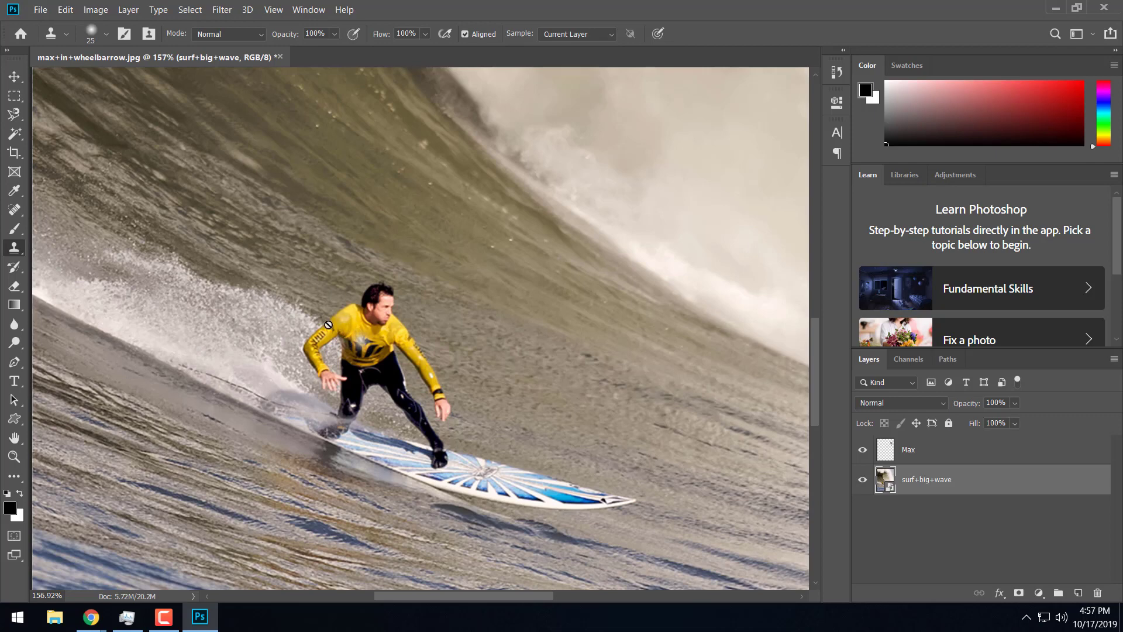
click(356, 329)
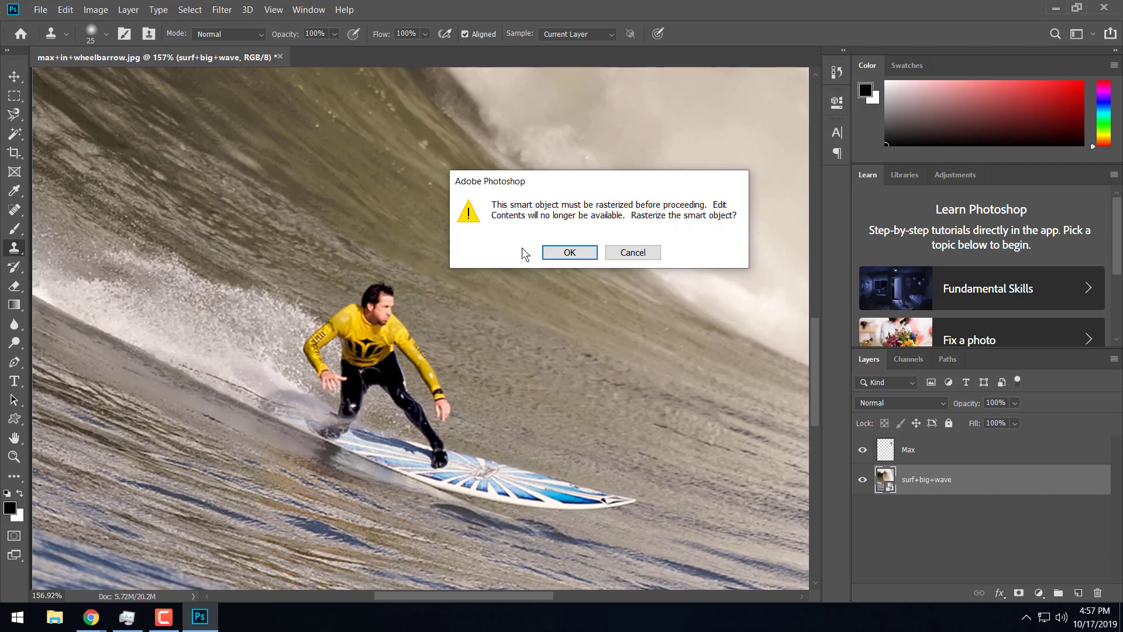
click(575, 253)
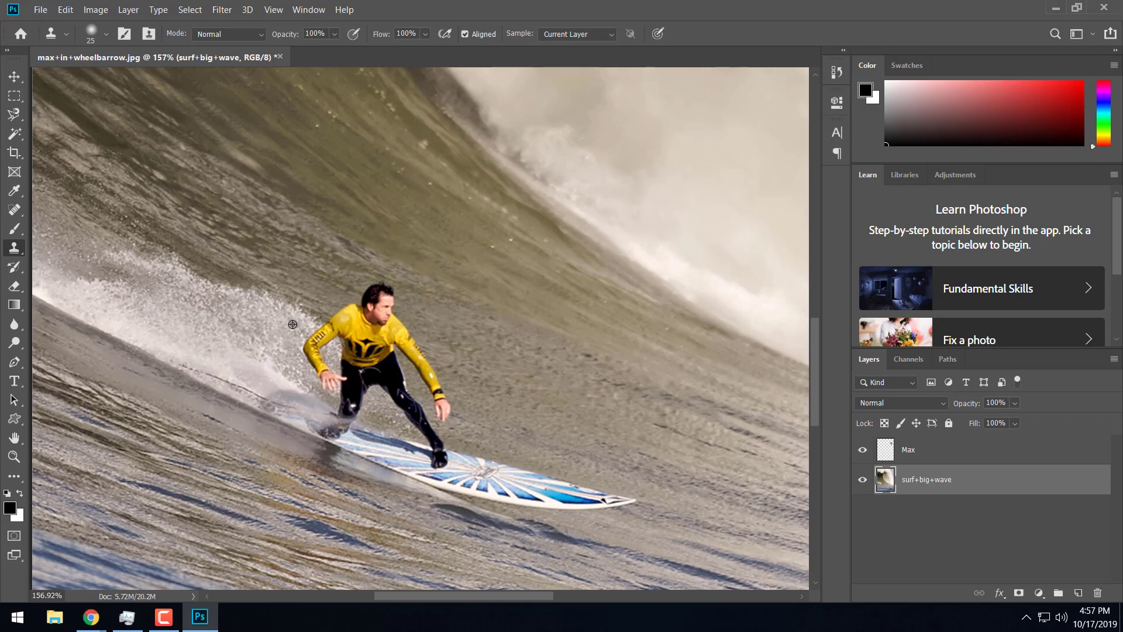
Step: Clone nearby spray and wave texture over the surfer's rear arm, head and upper torso
mouse_move(312, 342)
mouse_down()
mouse_move(317, 371)
mouse_move(338, 377)
mouse_move(329, 378)
mouse_up()
alt+click(270, 336)
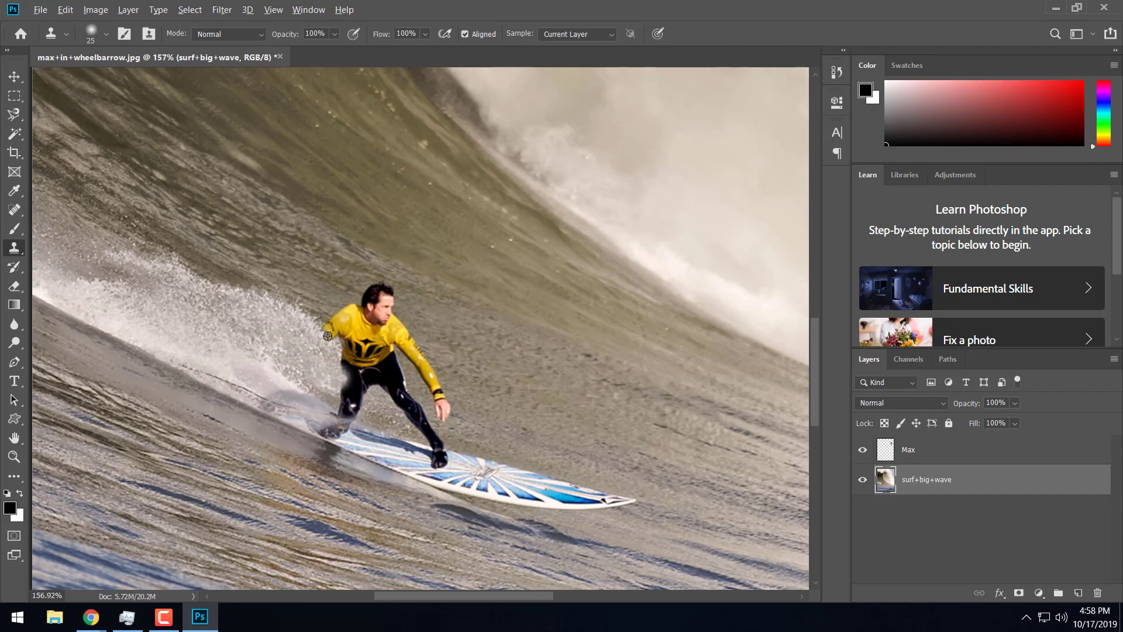
mouse_move(321, 326)
mouse_down()
mouse_move(317, 338)
mouse_move(332, 317)
mouse_move(359, 323)
mouse_move(350, 313)
mouse_move(374, 295)
mouse_move(392, 301)
mouse_move(382, 319)
mouse_move(397, 336)
mouse_move(365, 320)
mouse_move(355, 329)
mouse_move(412, 345)
mouse_up()
alt+click(308, 291)
alt+click(279, 265)
alt+click(248, 261)
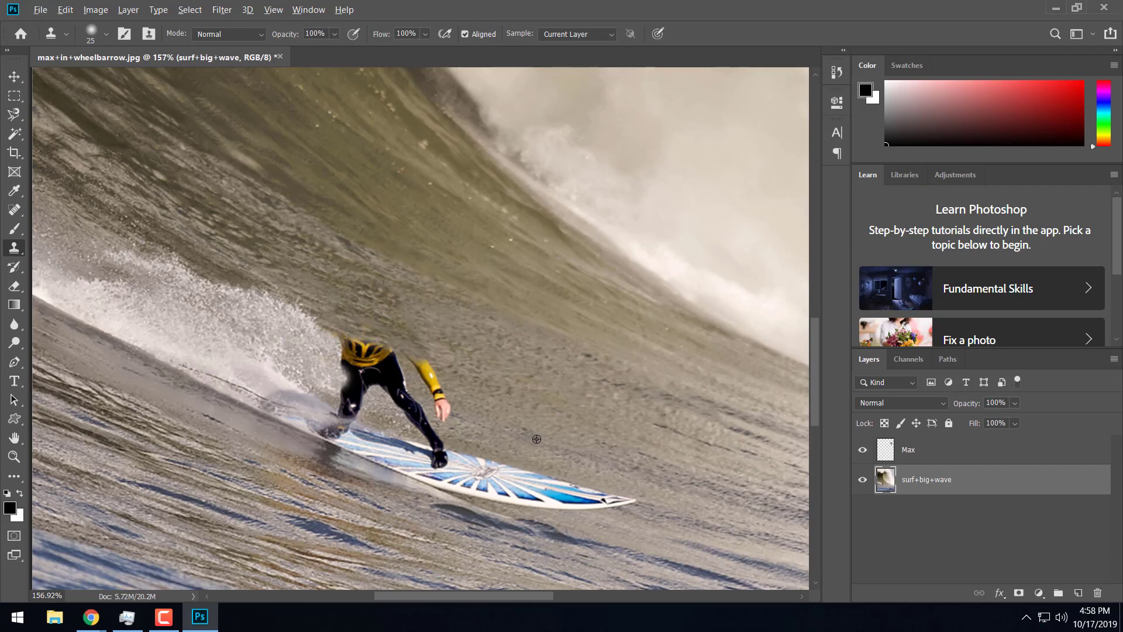
Step: Clone water and spray over the surfer's front arm, lower torso and legs, down to the feet
mouse_move(480, 420)
mouse_down()
mouse_move(437, 399)
mouse_move(447, 397)
mouse_move(417, 357)
mouse_move(445, 420)
mouse_move(423, 407)
mouse_move(440, 429)
mouse_move(413, 418)
mouse_move(392, 371)
mouse_move(383, 381)
mouse_move(401, 390)
mouse_move(393, 368)
mouse_move(407, 363)
mouse_move(342, 337)
mouse_move(408, 372)
mouse_move(360, 358)
mouse_move(412, 398)
mouse_move(392, 407)
mouse_move(412, 405)
mouse_move(440, 438)
mouse_up()
alt+click(509, 423)
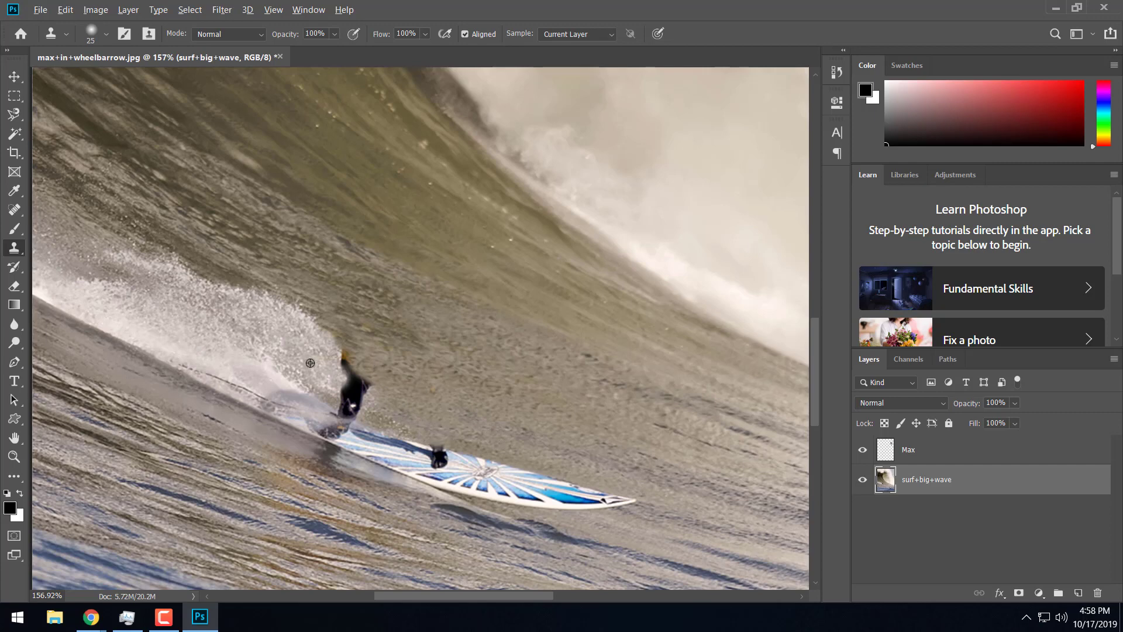
mouse_move(342, 382)
mouse_down()
mouse_move(354, 398)
mouse_move(336, 358)
mouse_move(366, 388)
mouse_move(348, 404)
mouse_up()
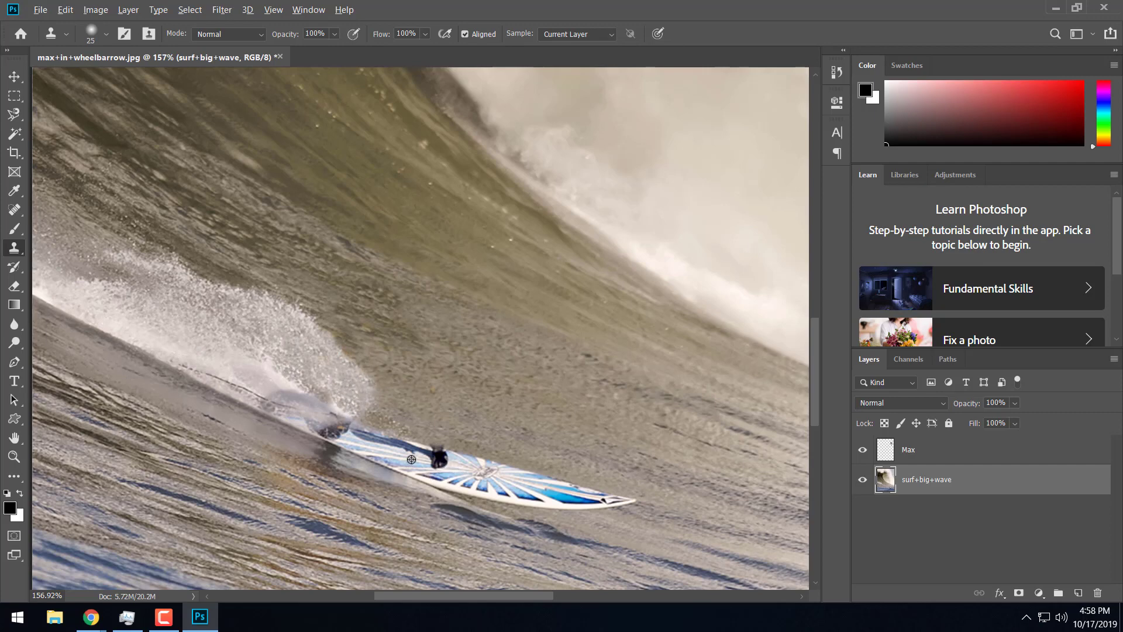
Step: Clone board pattern over the surfer's front foot and spray over the rear foot, leaving an empty surfboard
alt+click(464, 467)
mouse_move(452, 466)
mouse_down()
mouse_move(428, 460)
mouse_move(474, 475)
mouse_move(411, 454)
mouse_move(449, 463)
mouse_up()
alt+click(468, 463)
alt+click(376, 452)
alt+click(259, 375)
mouse_move(285, 403)
mouse_down()
mouse_move(302, 410)
mouse_move(293, 395)
mouse_move(323, 429)
mouse_move(343, 425)
mouse_move(322, 428)
mouse_up()
alt+click(229, 363)
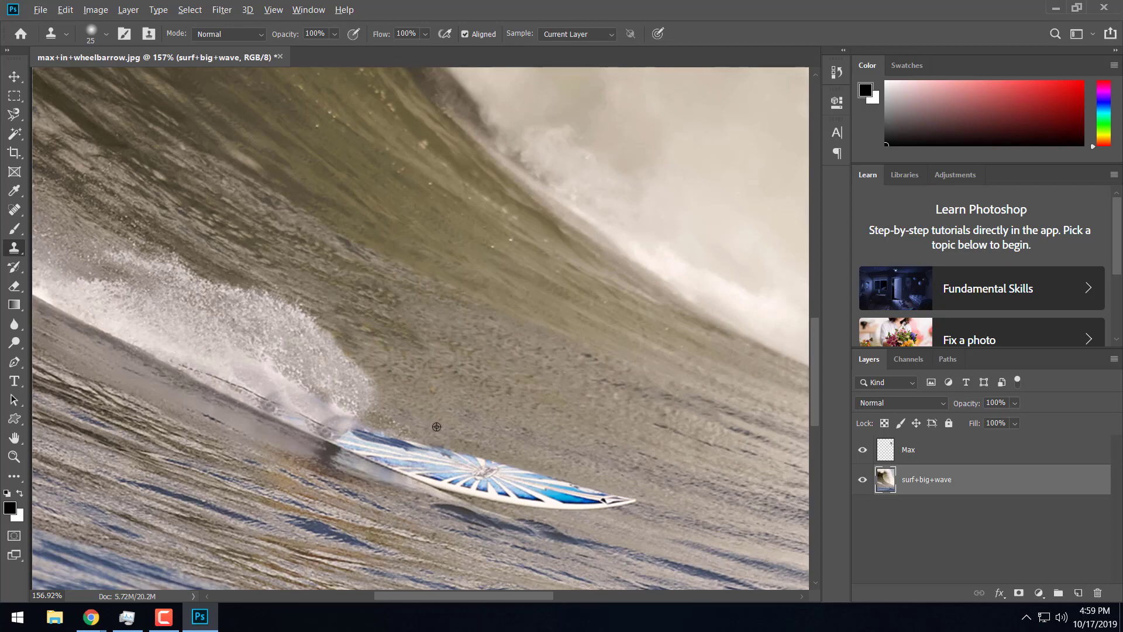
Step: Move the Max dog layer onto the surfboard and rotate it about -3° to match the board's tilt
scroll(439, 427, down, 5)
scroll(456, 433, down, 3)
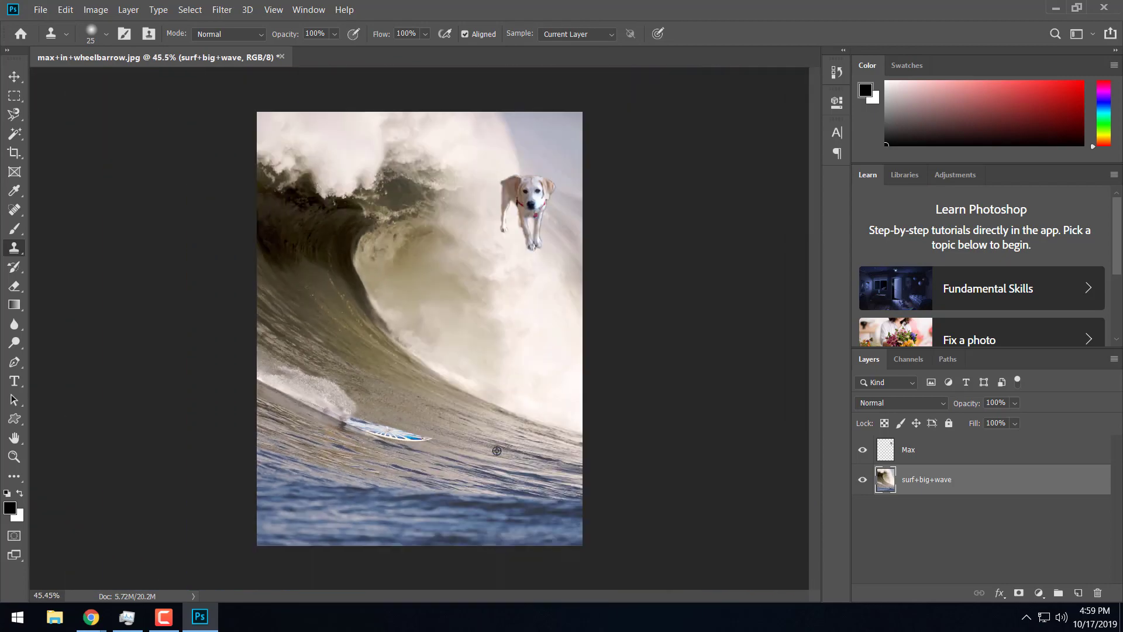
scroll(497, 450, up, 1)
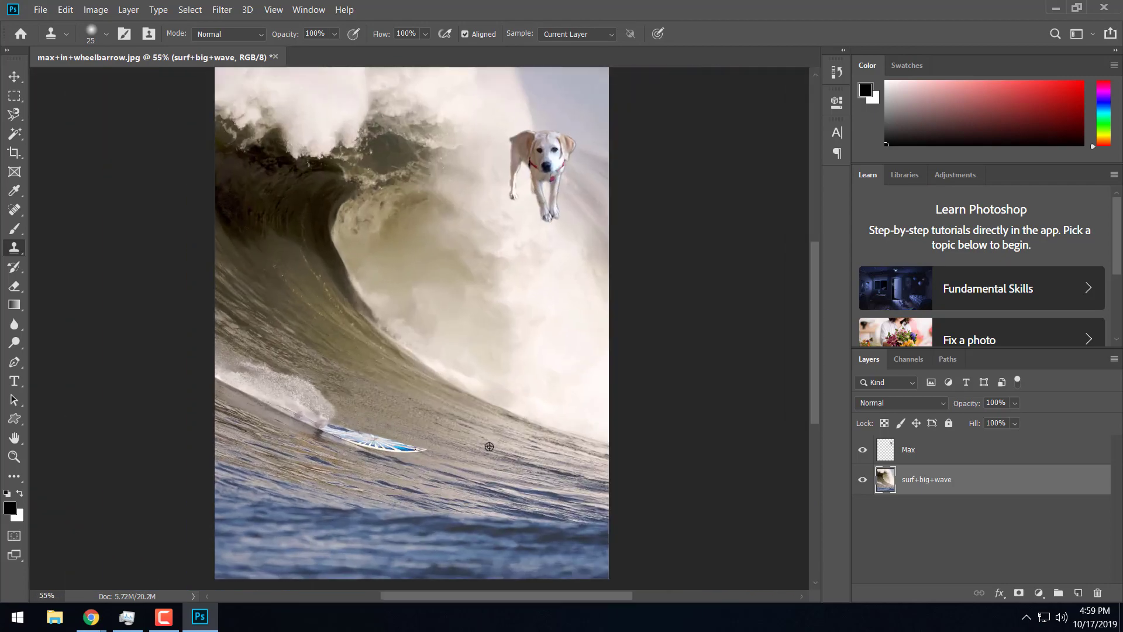
click(14, 77)
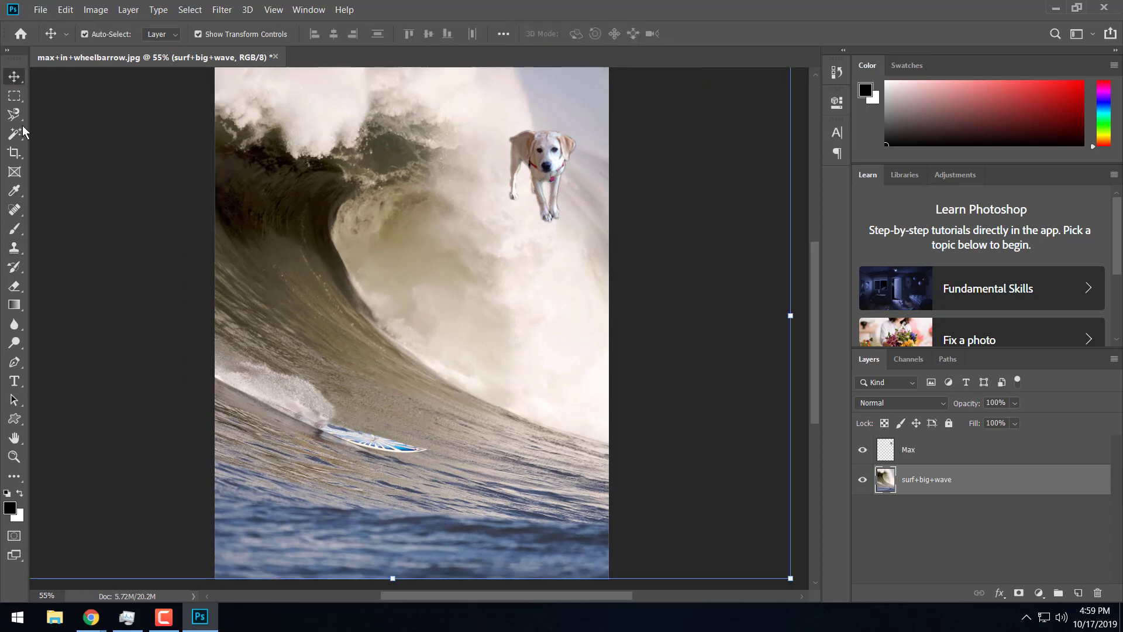
click(925, 455)
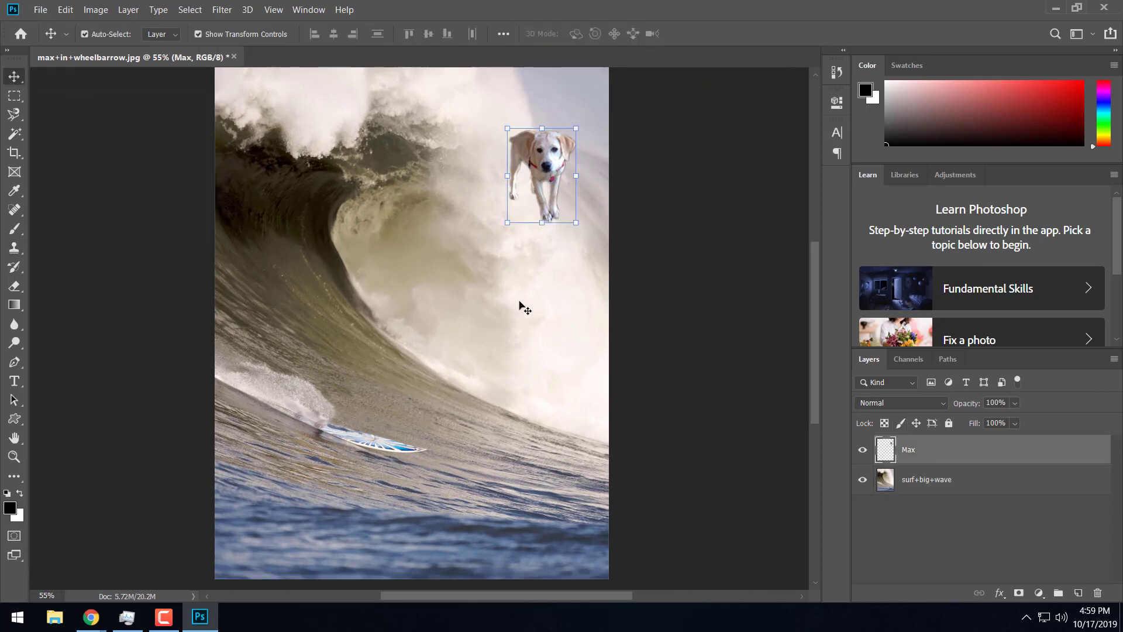
drag(556, 166, 375, 391)
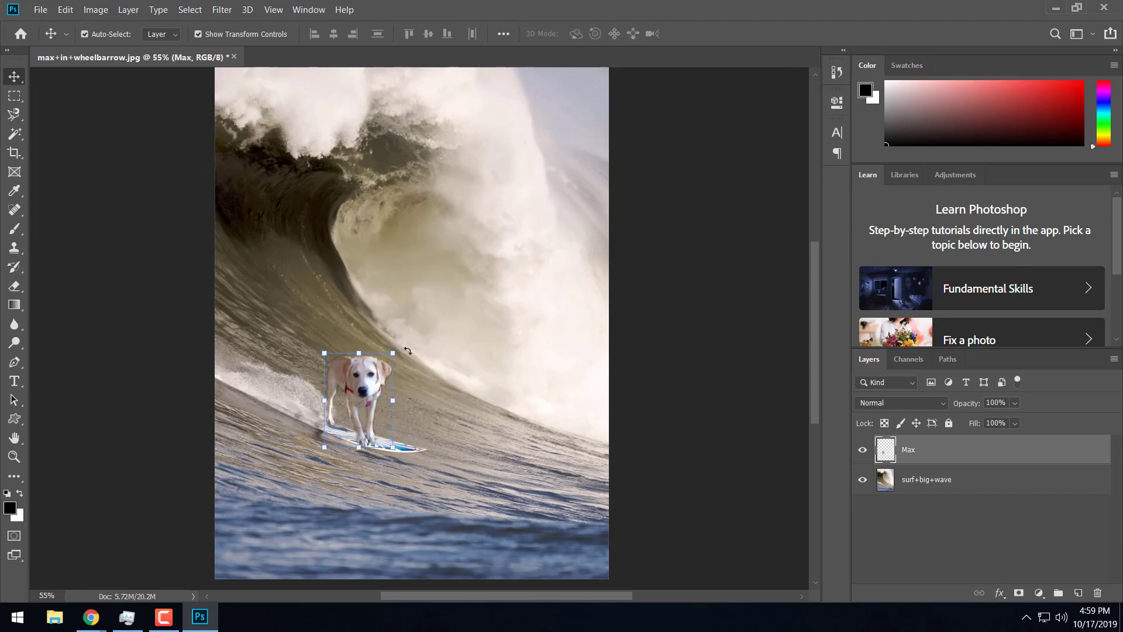
drag(403, 346, 396, 344)
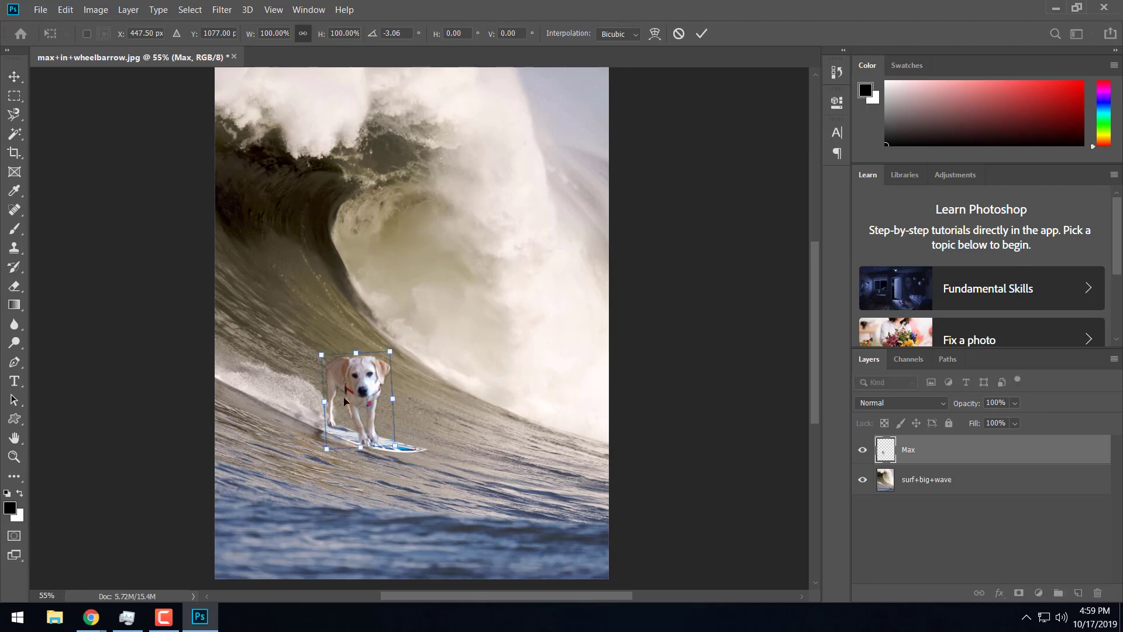
key(Return)
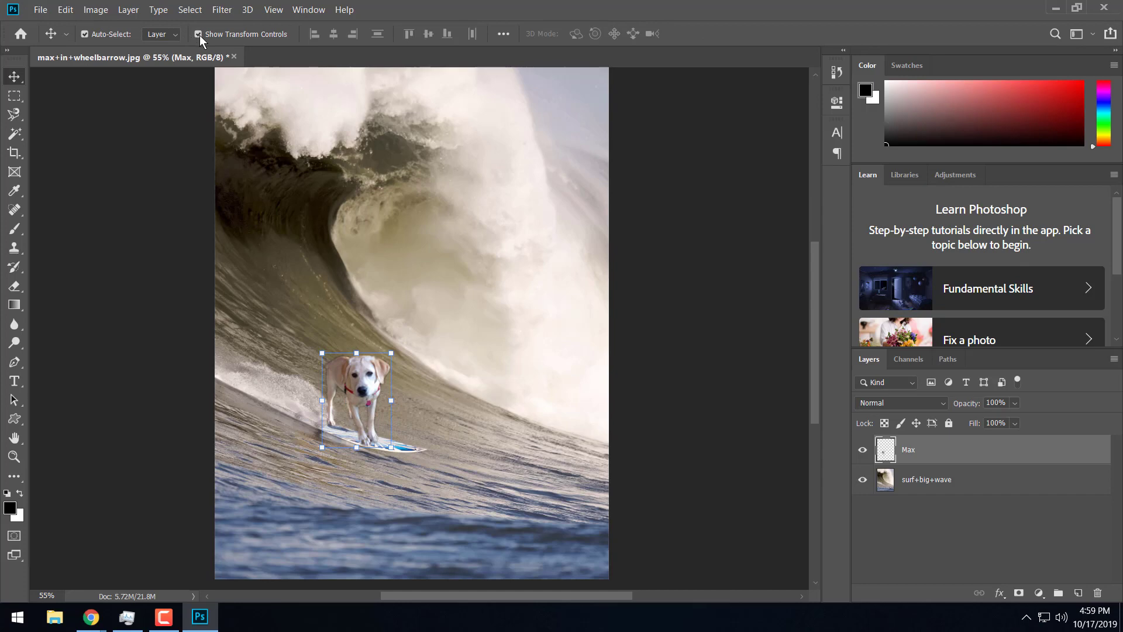
Step: Turn off the Move tool's Show Transform Controls option and turn it back on
key(ctrl)
key(ctrl)
key(ctrl)
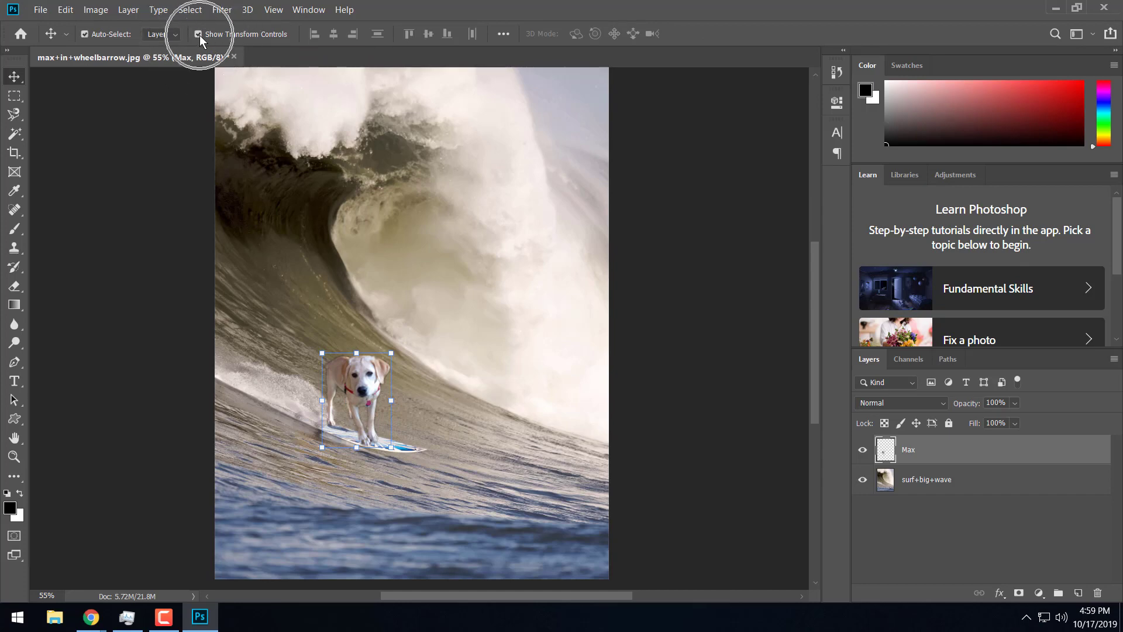
key(ctrl)
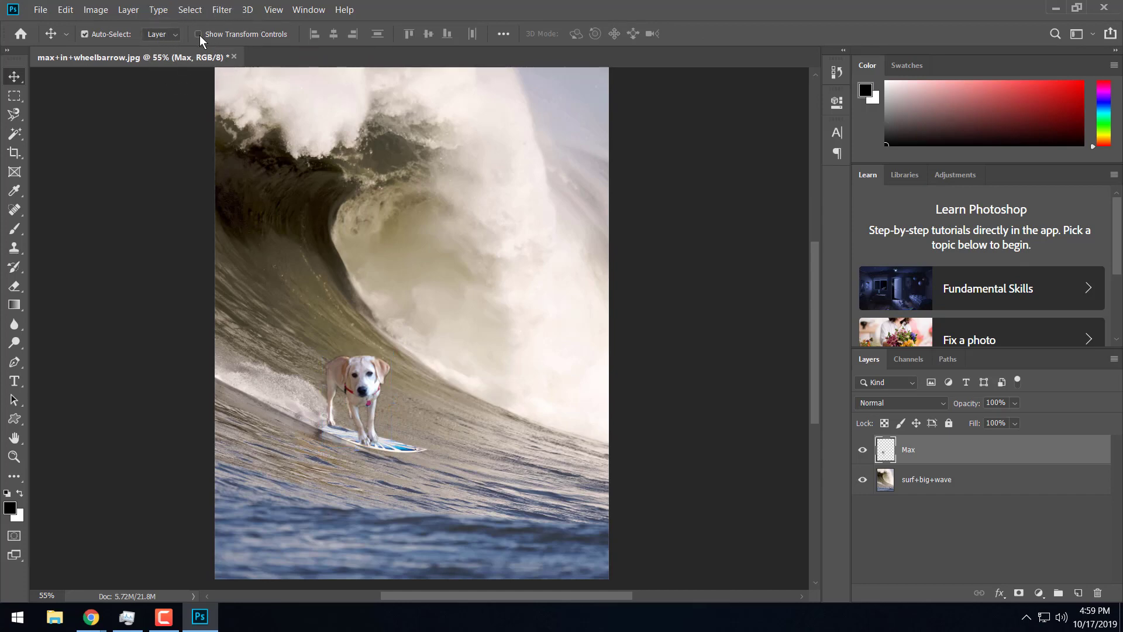
click(200, 35)
click(199, 35)
Step: Scale the dog down slightly and reposition it so its paws rest on the surfboard
drag(369, 397, 376, 399)
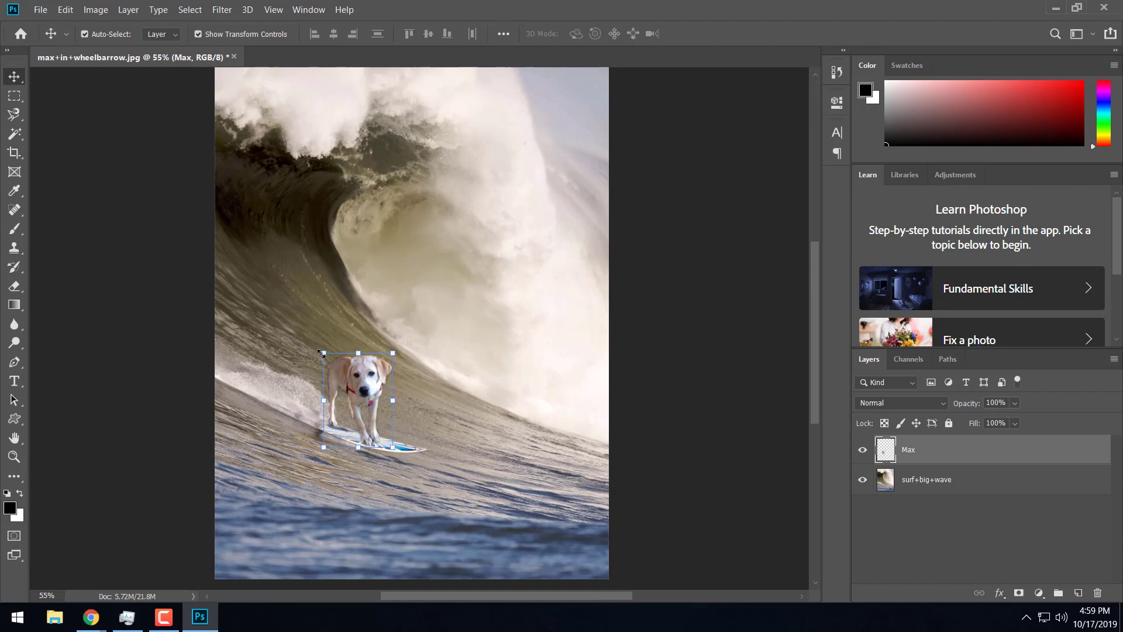
drag(321, 353, 329, 367)
drag(375, 408, 379, 411)
key(Return)
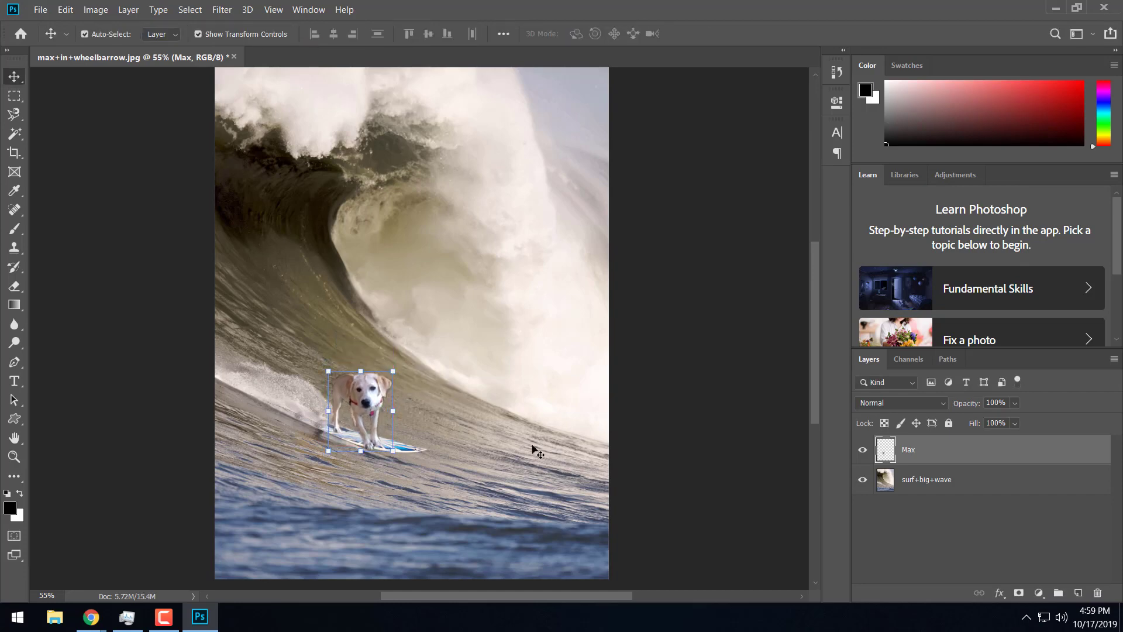
click(532, 447)
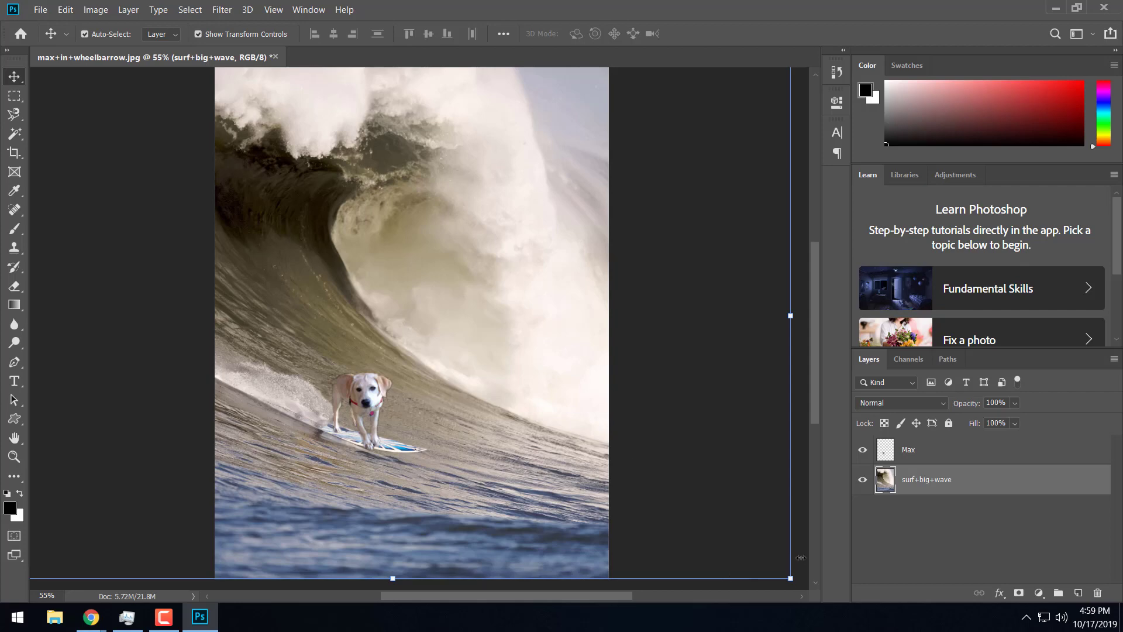
key(ctrl+t)
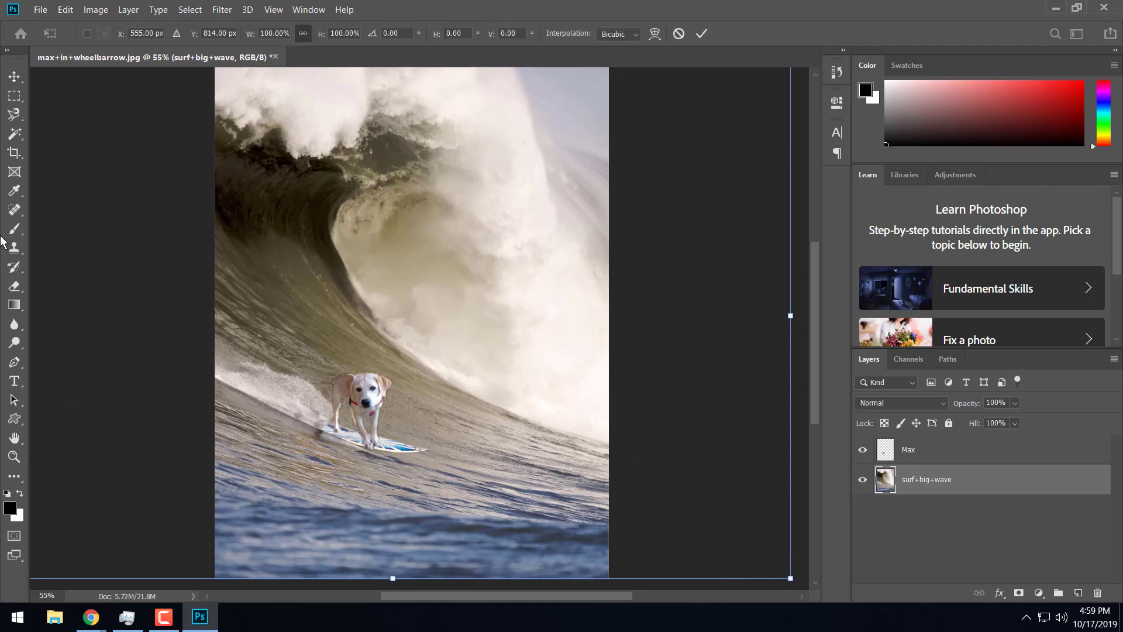
Step: Add the text "Surfs Up" over the dark curl of the wave
click(10, 383)
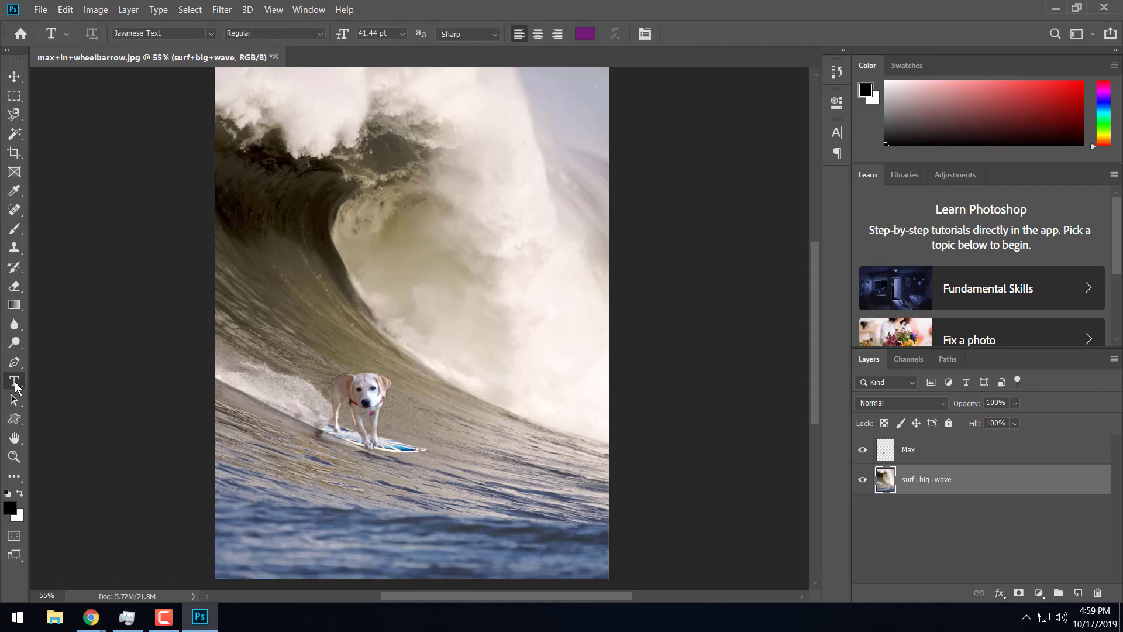
click(273, 216)
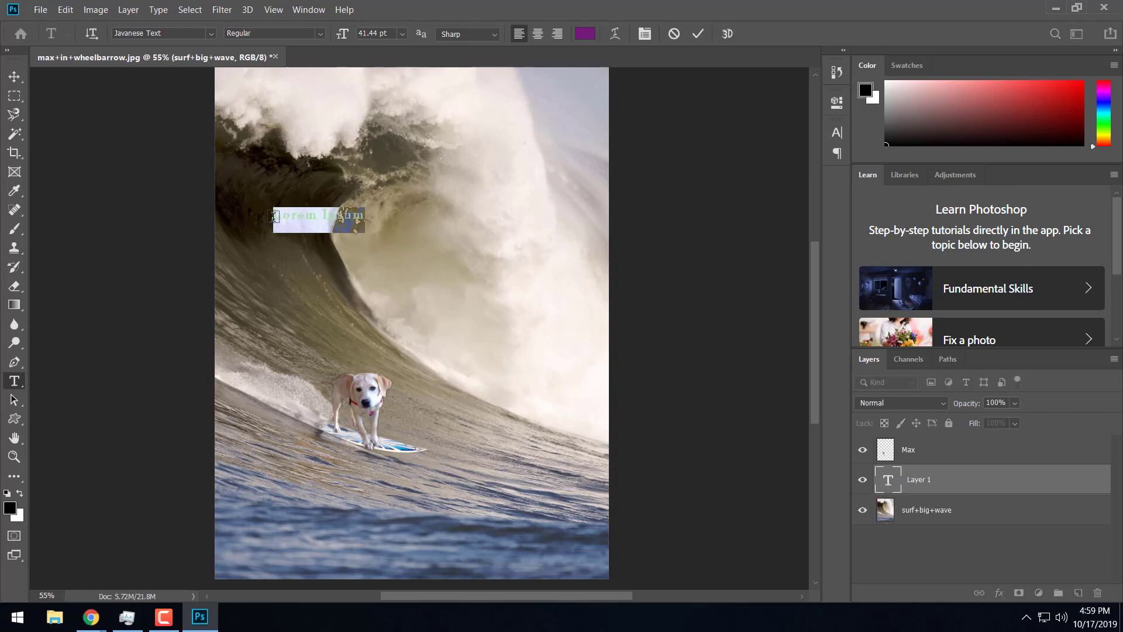
key(BackSpace)
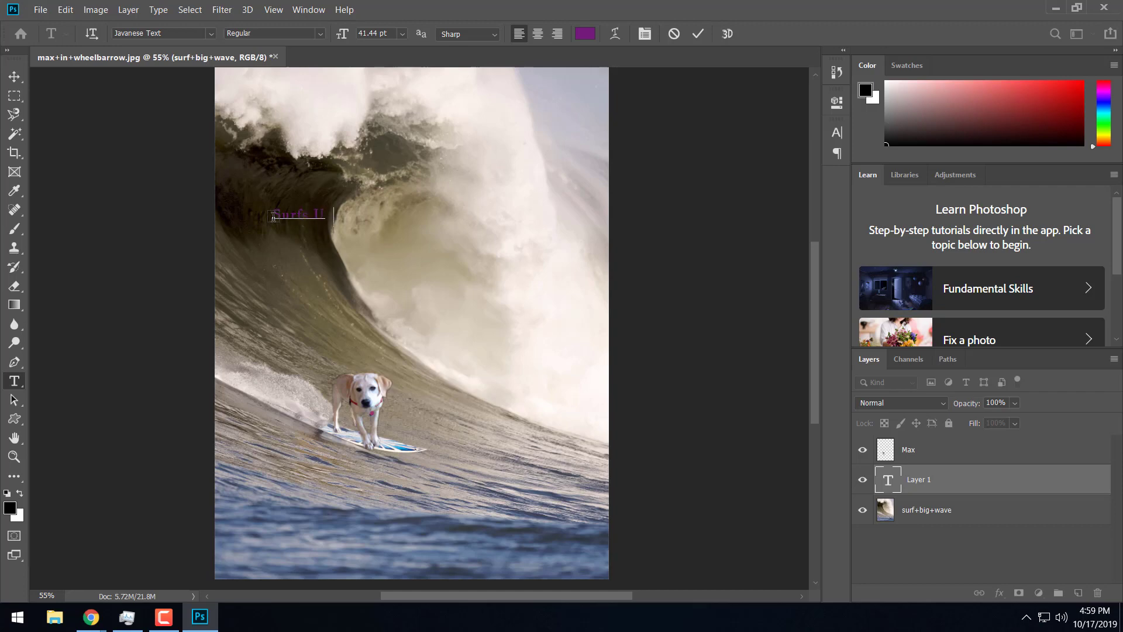
Step: Enlarge the Surfs Up text to 185.44 pt and color it blue (#0a4f91), sampled from the surfboard
drag(336, 217, 271, 218)
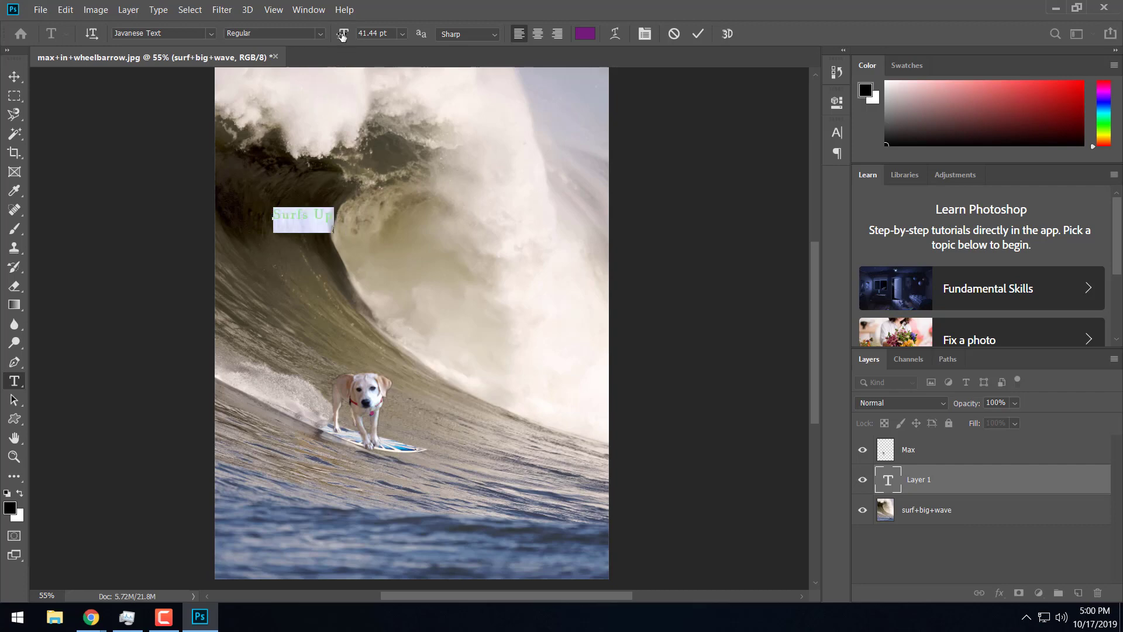
drag(343, 36, 450, 35)
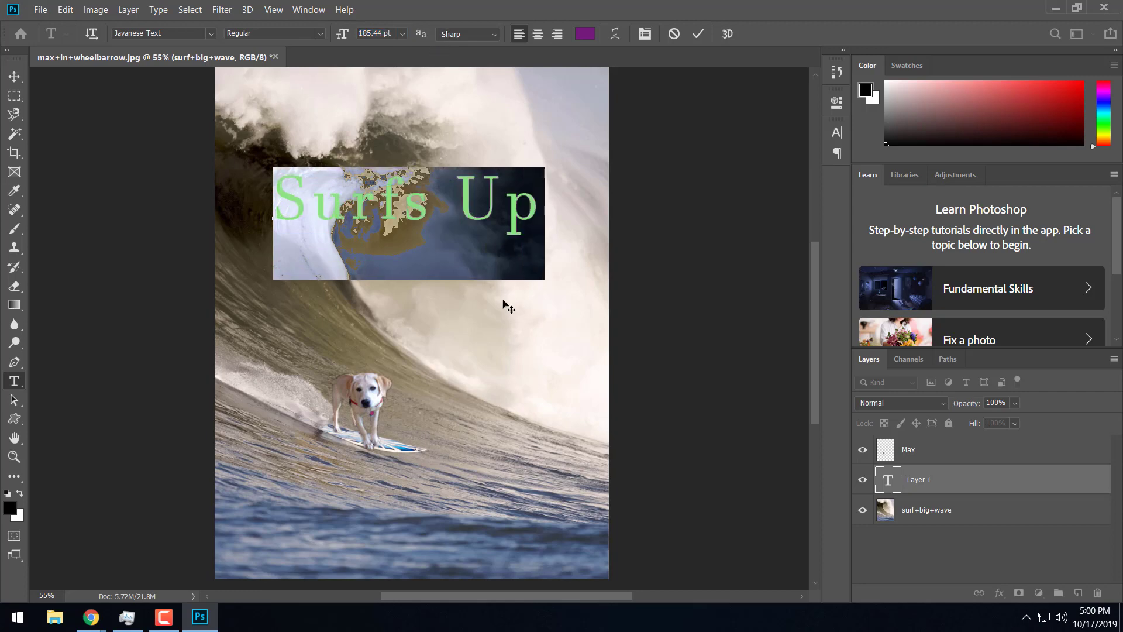
click(586, 34)
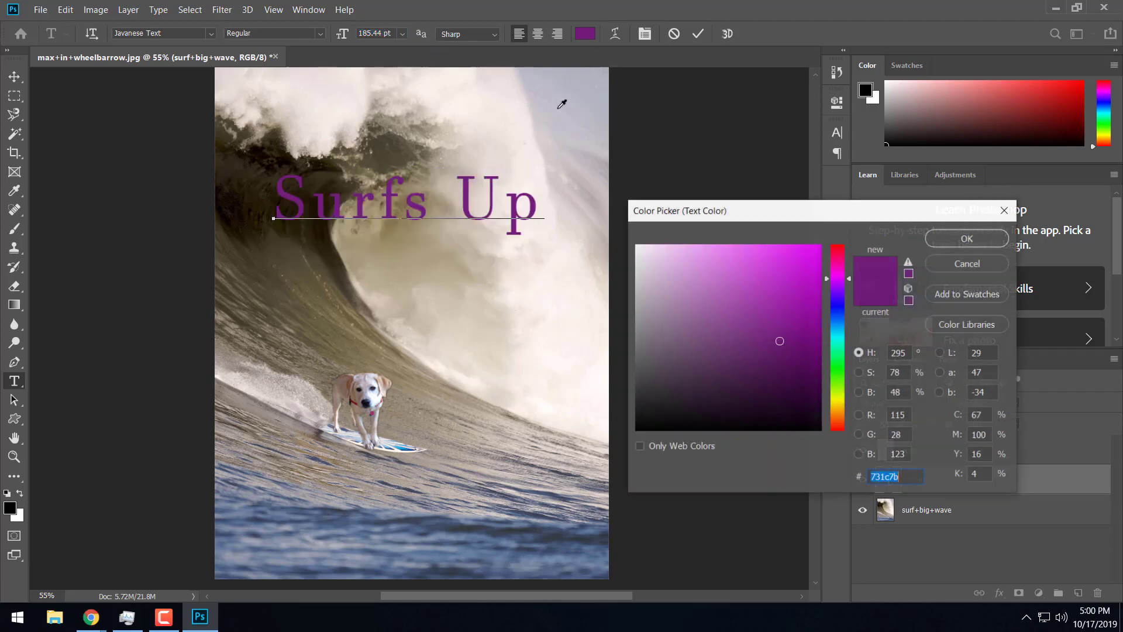
click(407, 445)
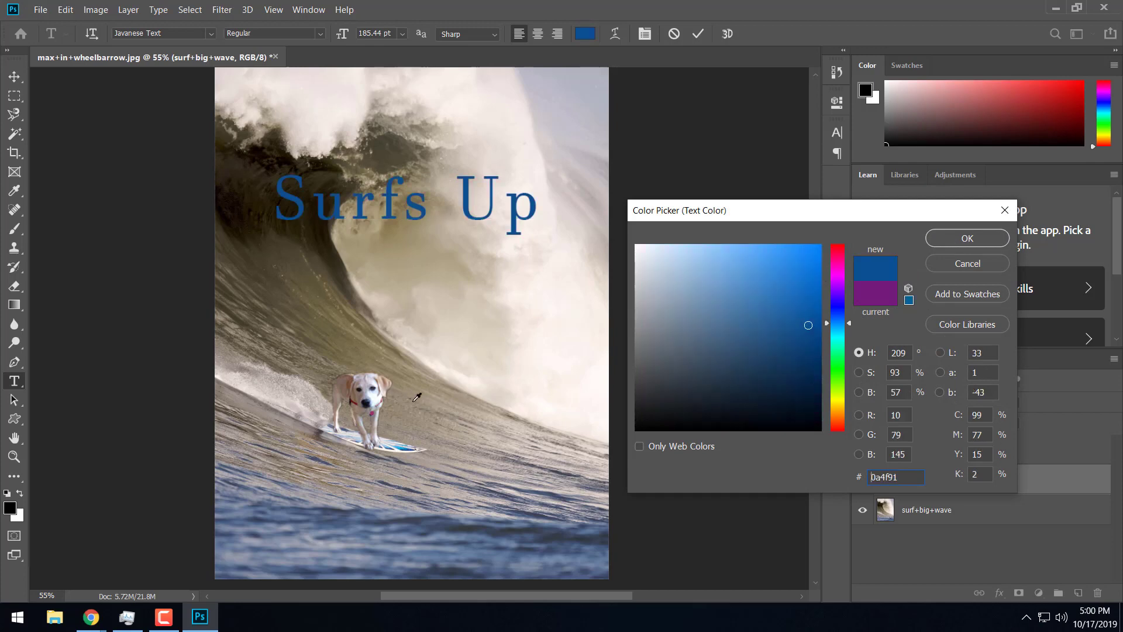
click(959, 238)
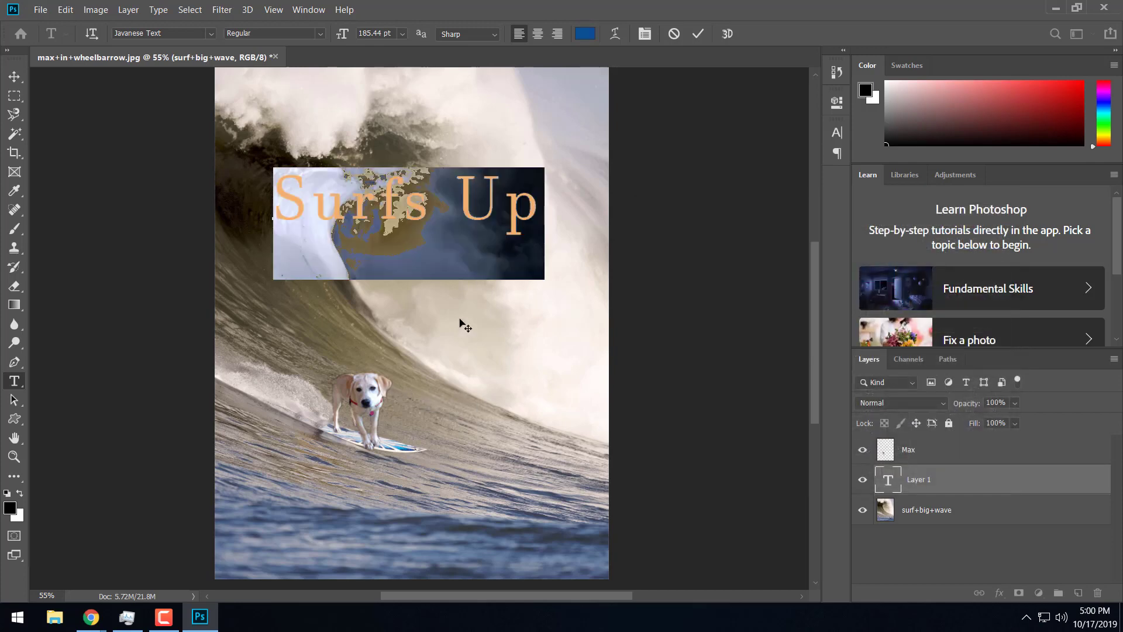
click(973, 484)
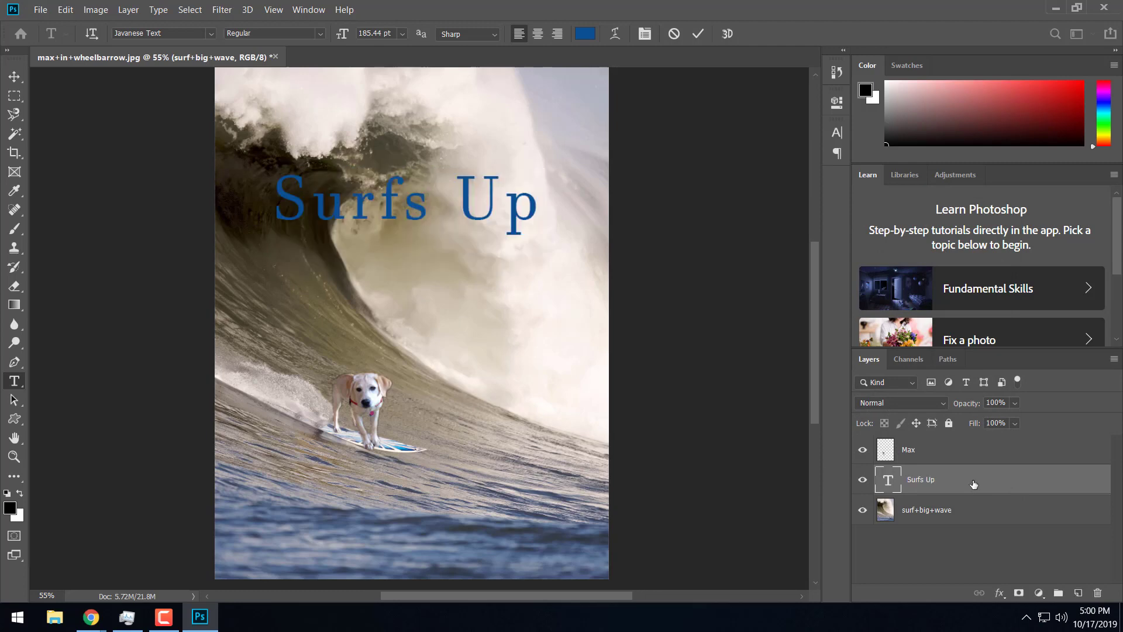
Step: Enable the Bevel & Emboss and Drop Shadow effects on the Surfs Up text layer, without Contour
double_click(973, 484)
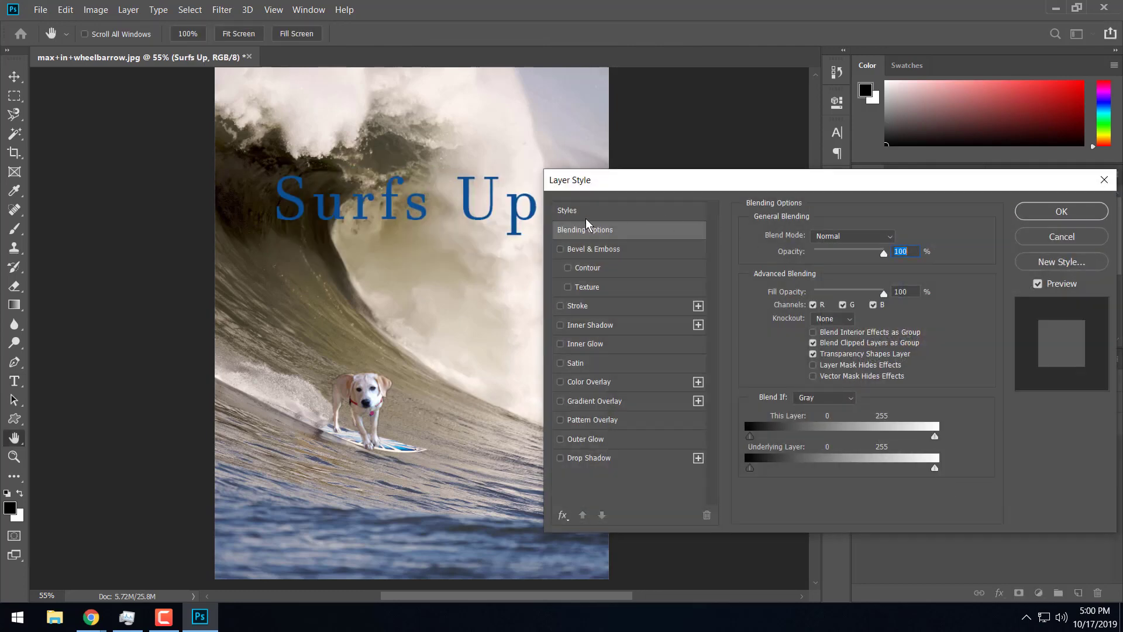
click(560, 250)
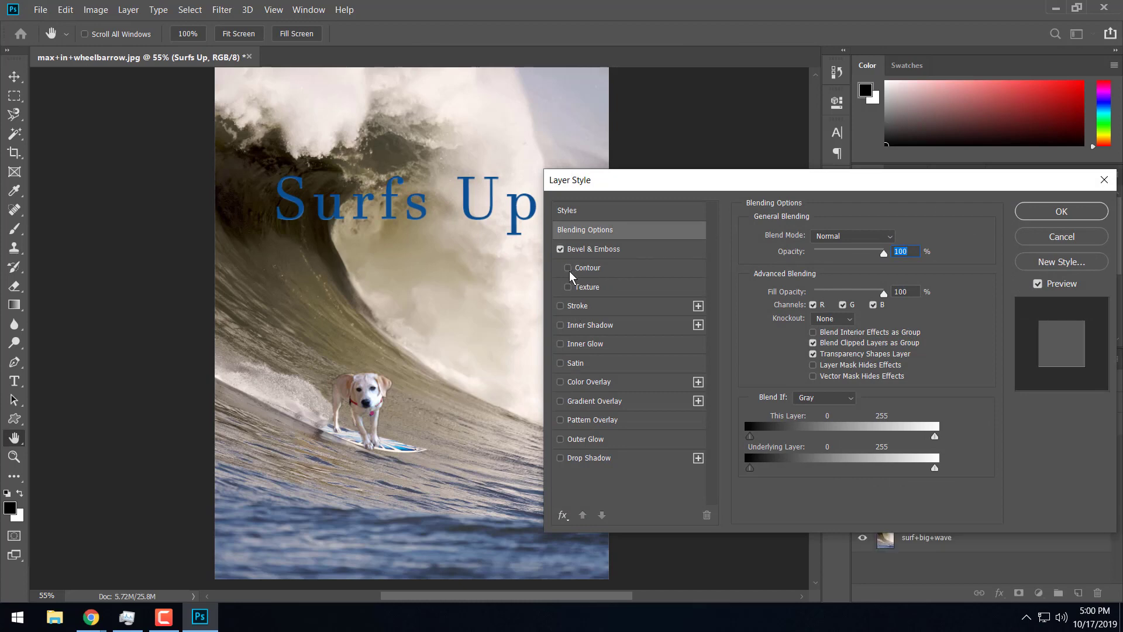
click(567, 268)
click(593, 459)
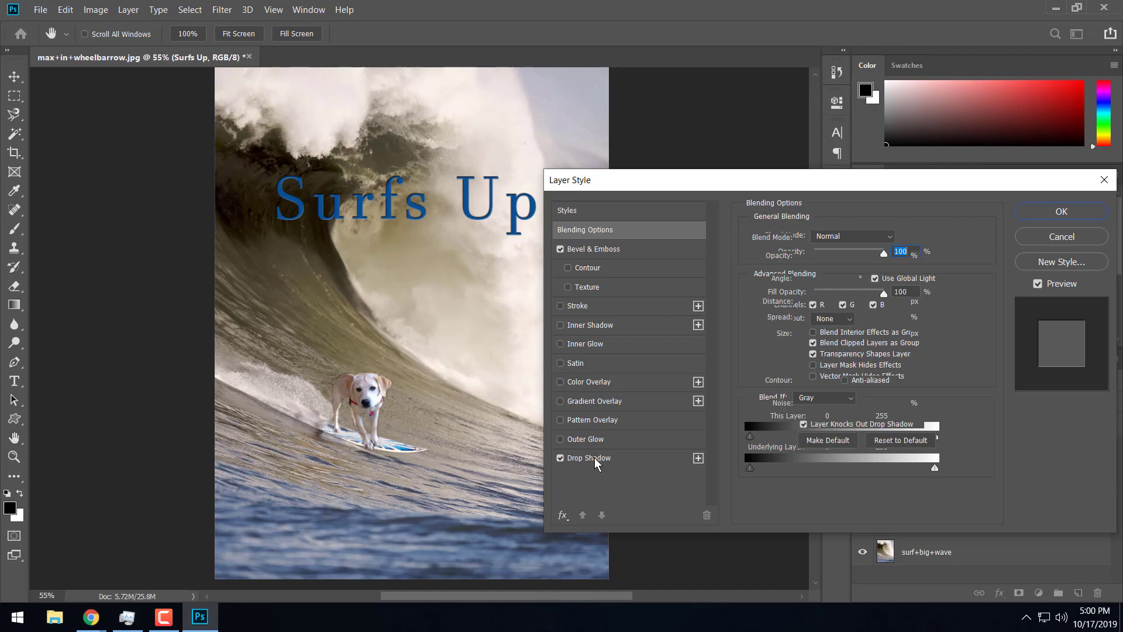
Step: Set the text's drop shadow to a 127° angle, 8 px distance, 7% spread and 13 px size
drag(806, 321, 804, 275)
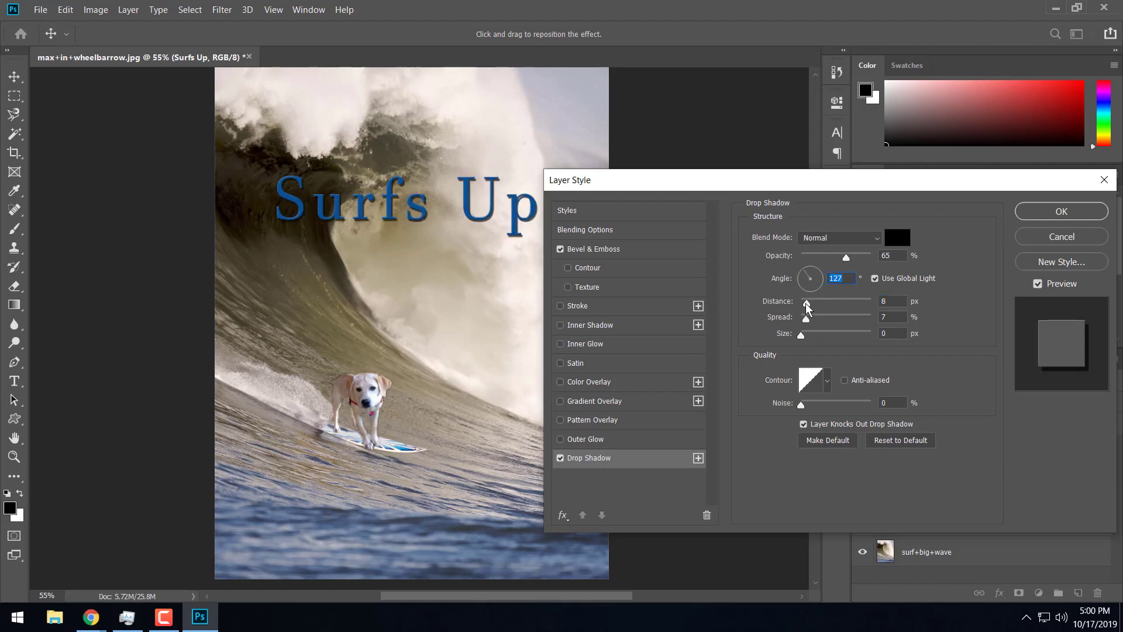
drag(806, 303, 805, 305)
click(809, 335)
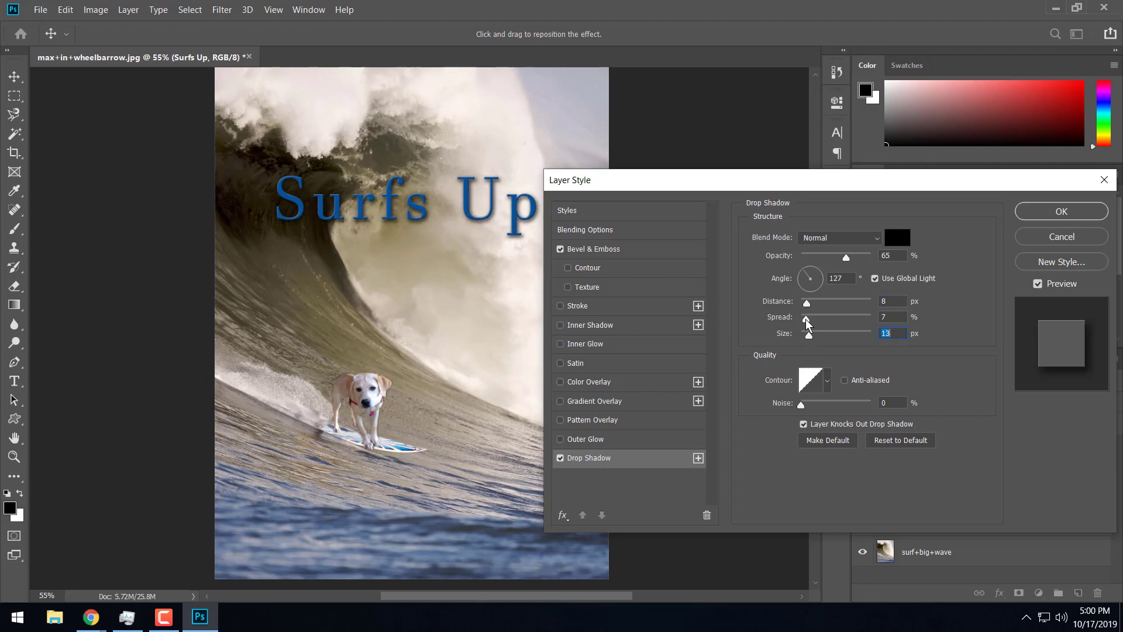
click(806, 319)
click(1059, 221)
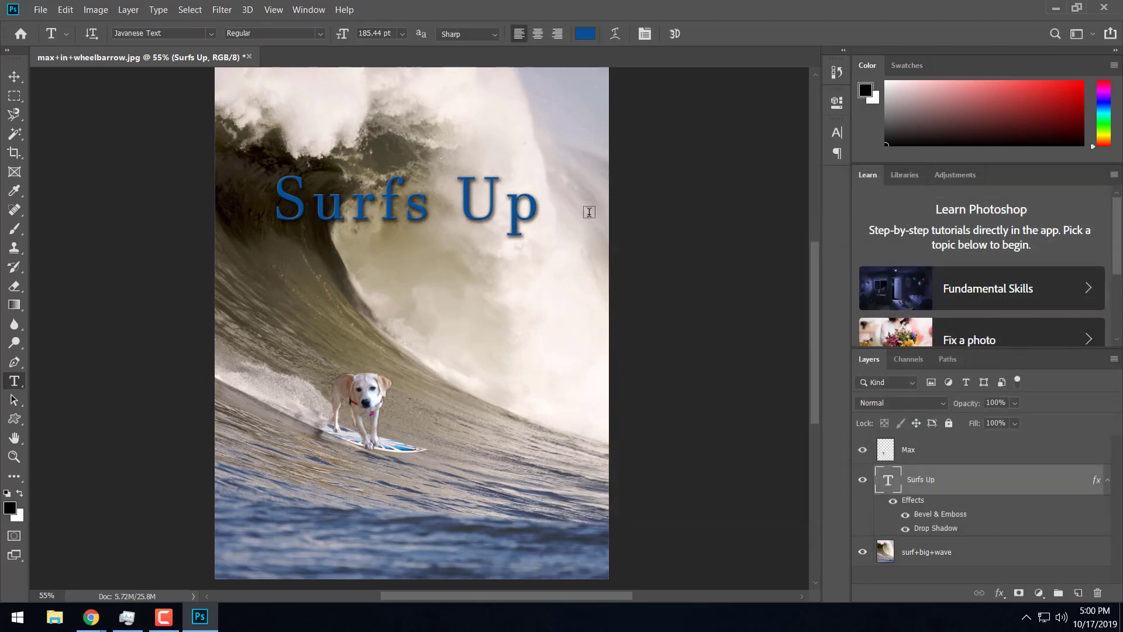
Step: Add an exclamation mark to make the title "Surfs Up!" and change its font to Bauhaus 93
click(542, 214)
text(!)
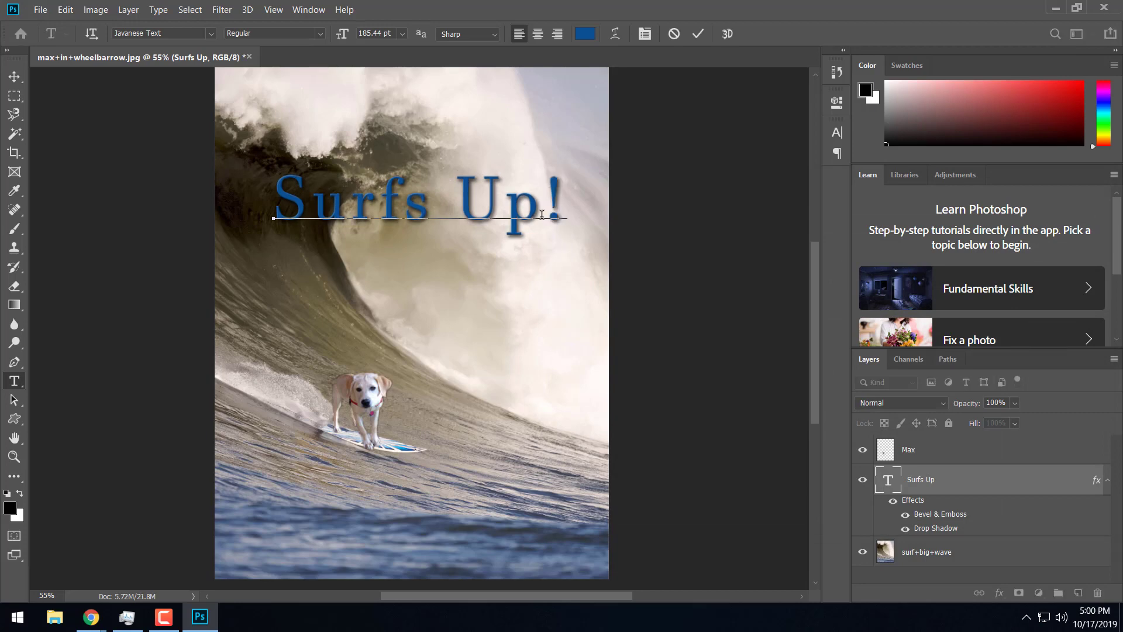
drag(558, 208, 268, 205)
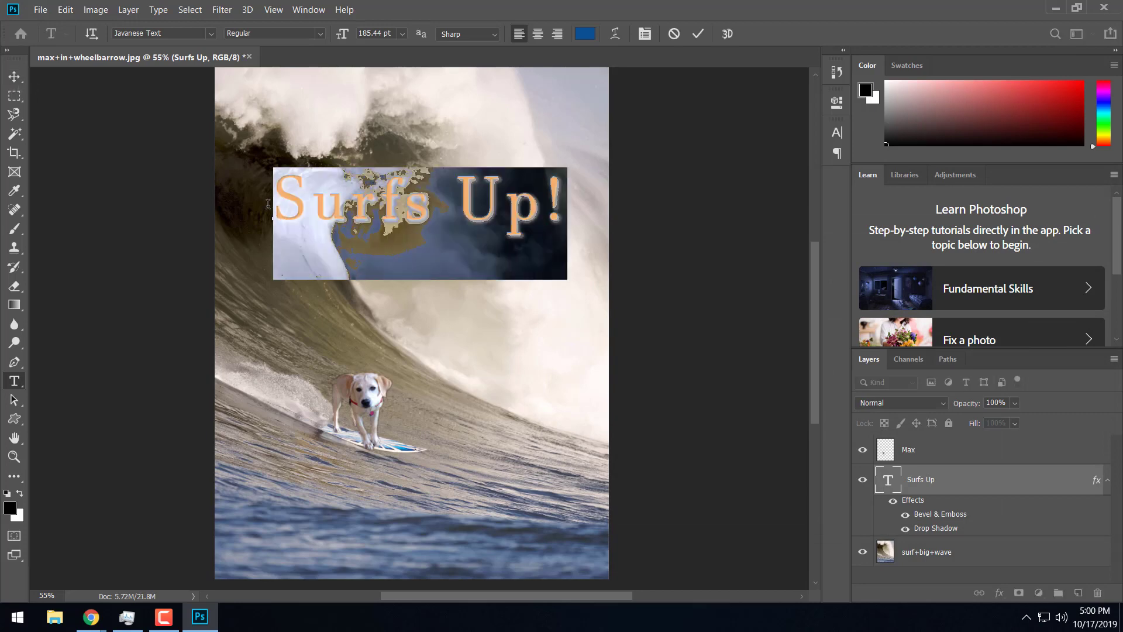
click(210, 34)
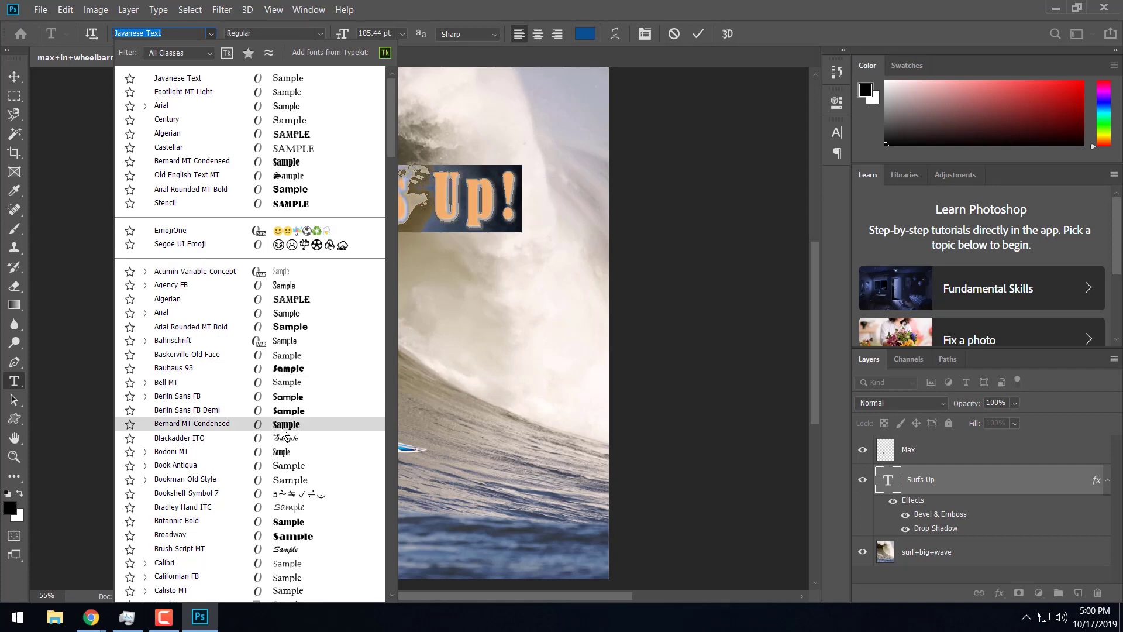
click(283, 368)
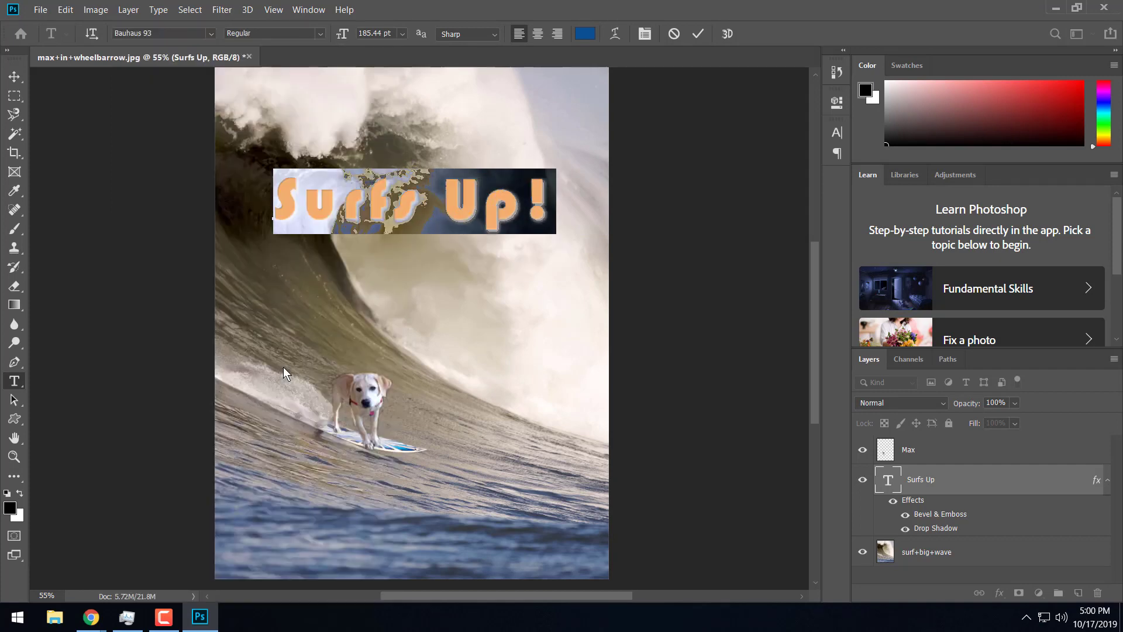
click(671, 367)
Step: Move the Surfs Up! title down and to the right, above the dog, and deselect the layer
click(14, 77)
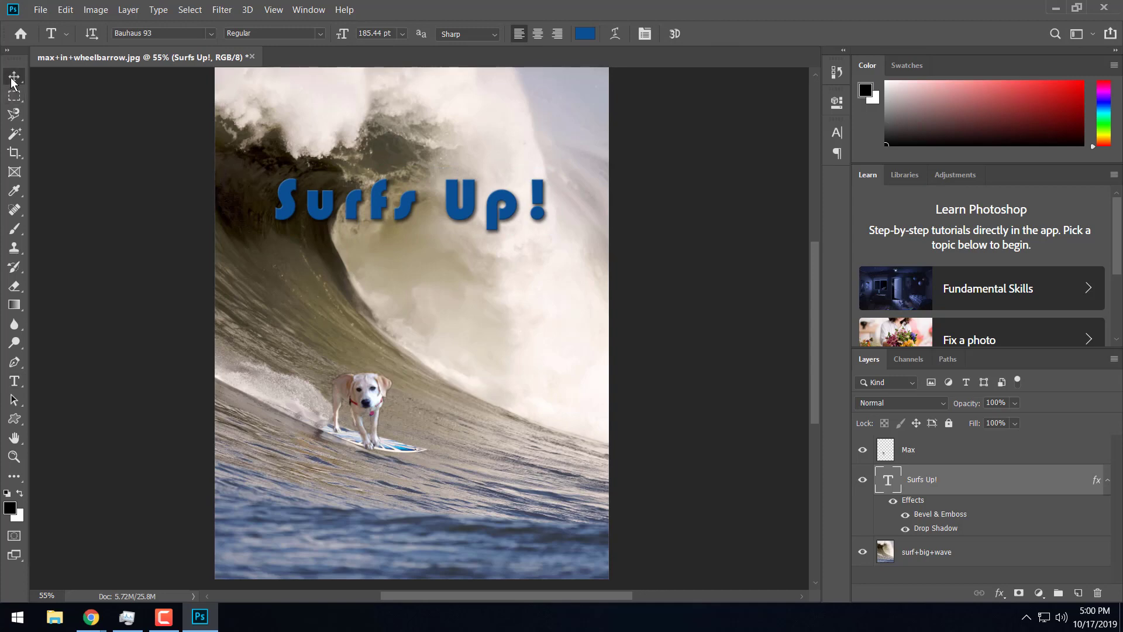
drag(410, 211, 450, 282)
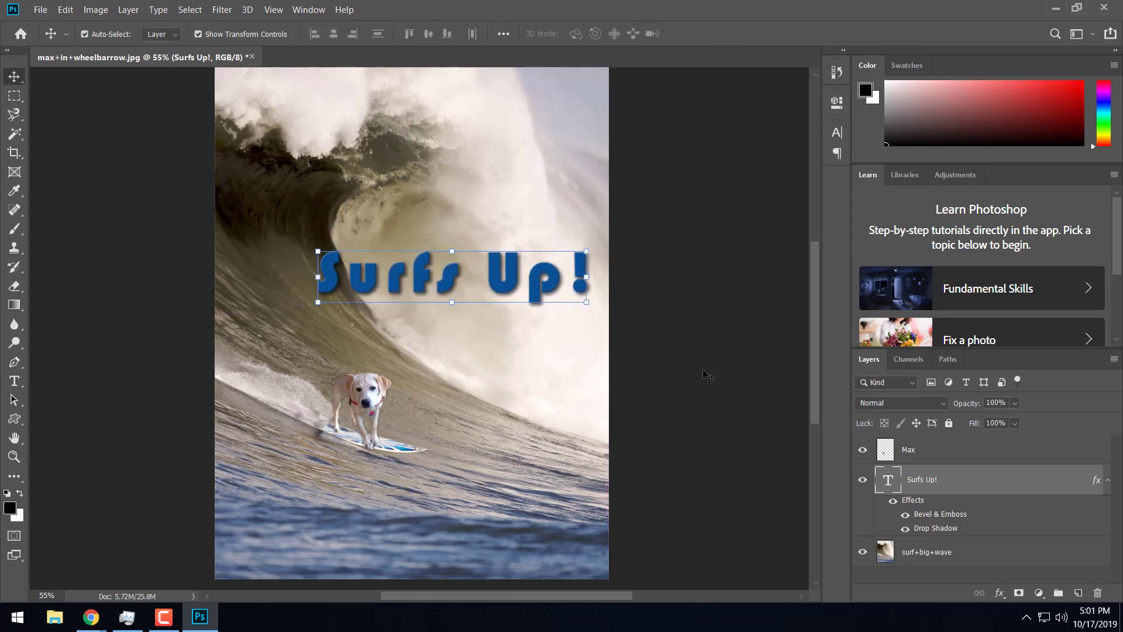
click(709, 376)
key(ctrl+minus)
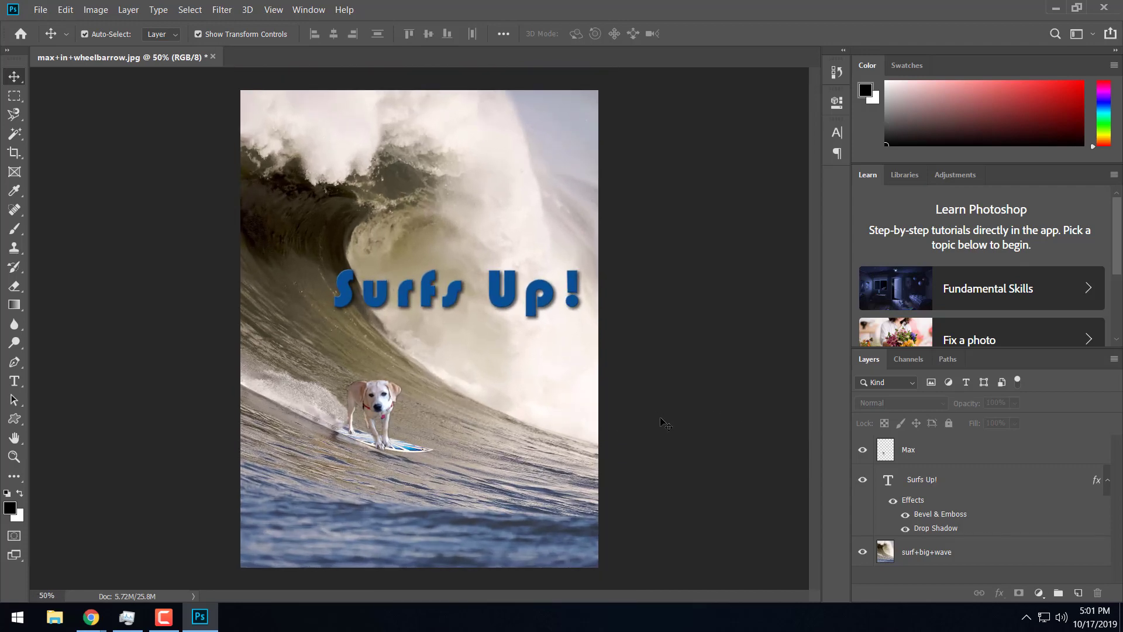
Step: Set up saving max+in+wheelbarrow as a JPEG in the Lasso 3 folder, and cancel the save
click(38, 11)
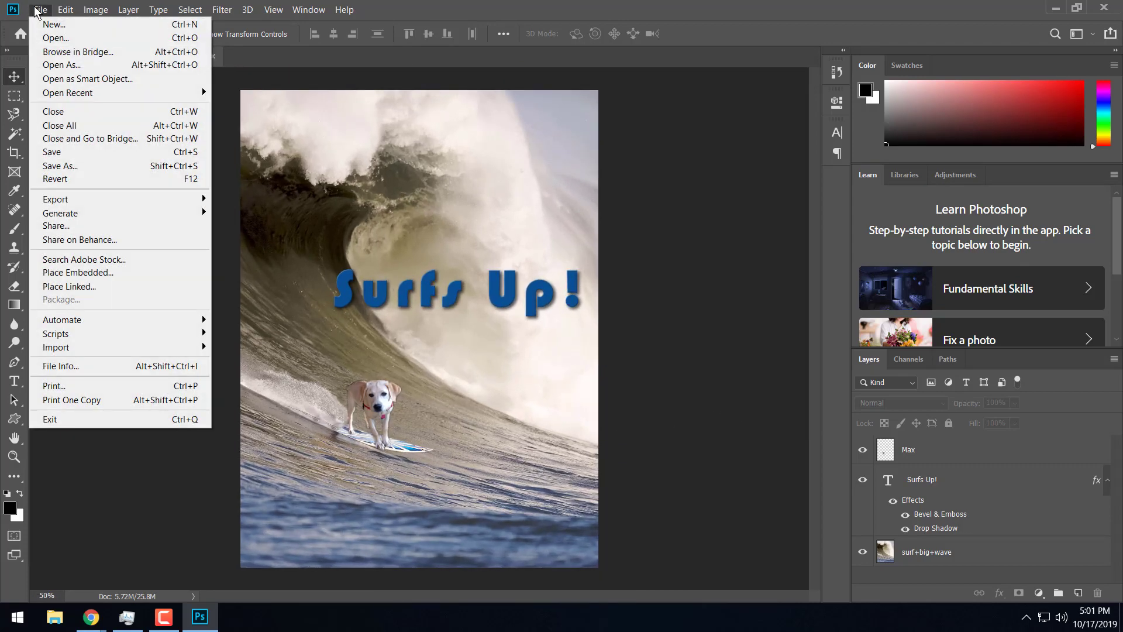
click(60, 166)
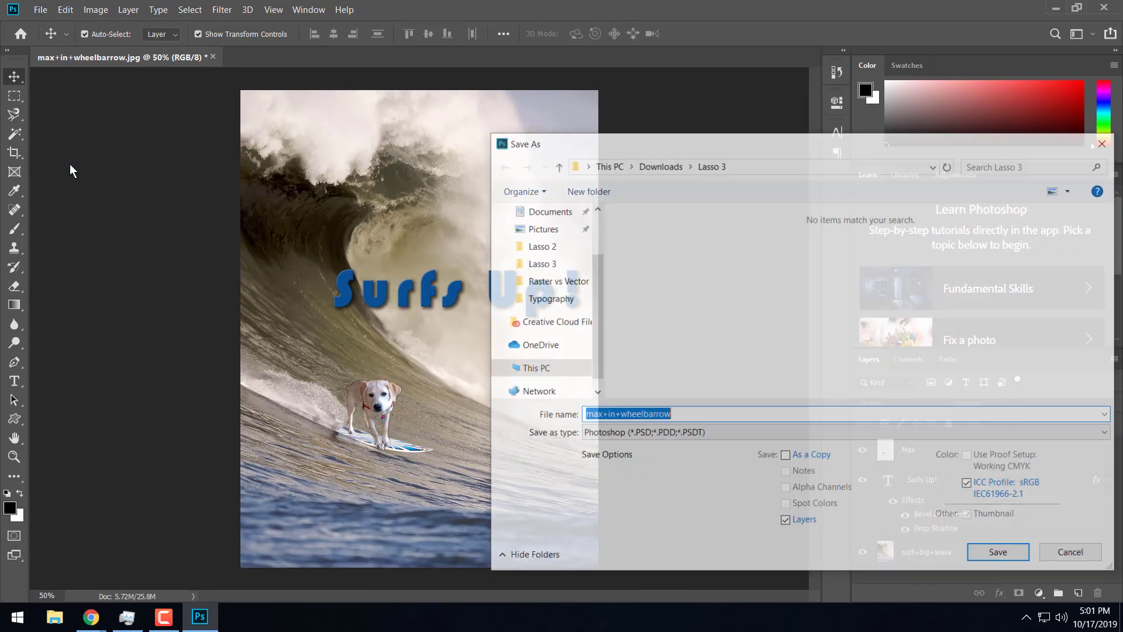
click(686, 434)
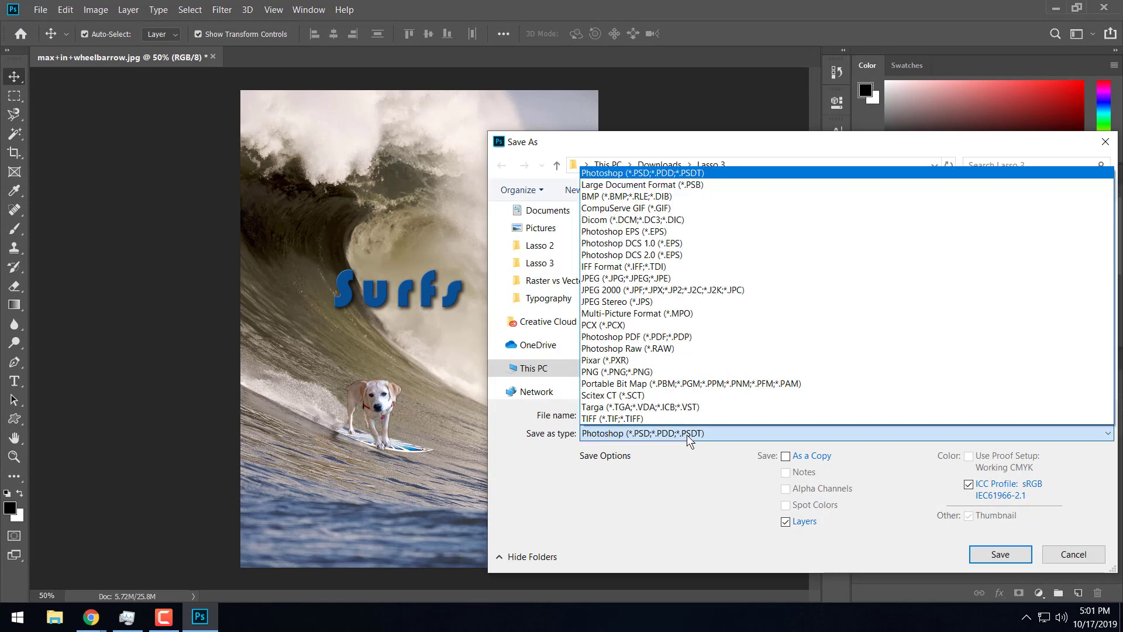
click(626, 279)
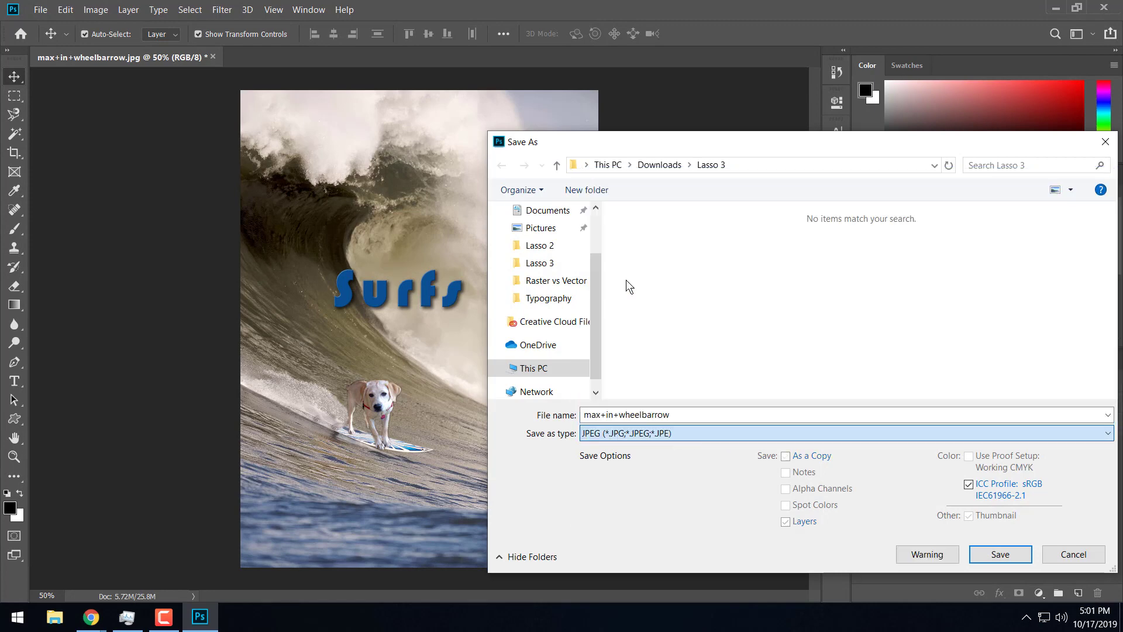
drag(765, 141, 463, 101)
click(770, 517)
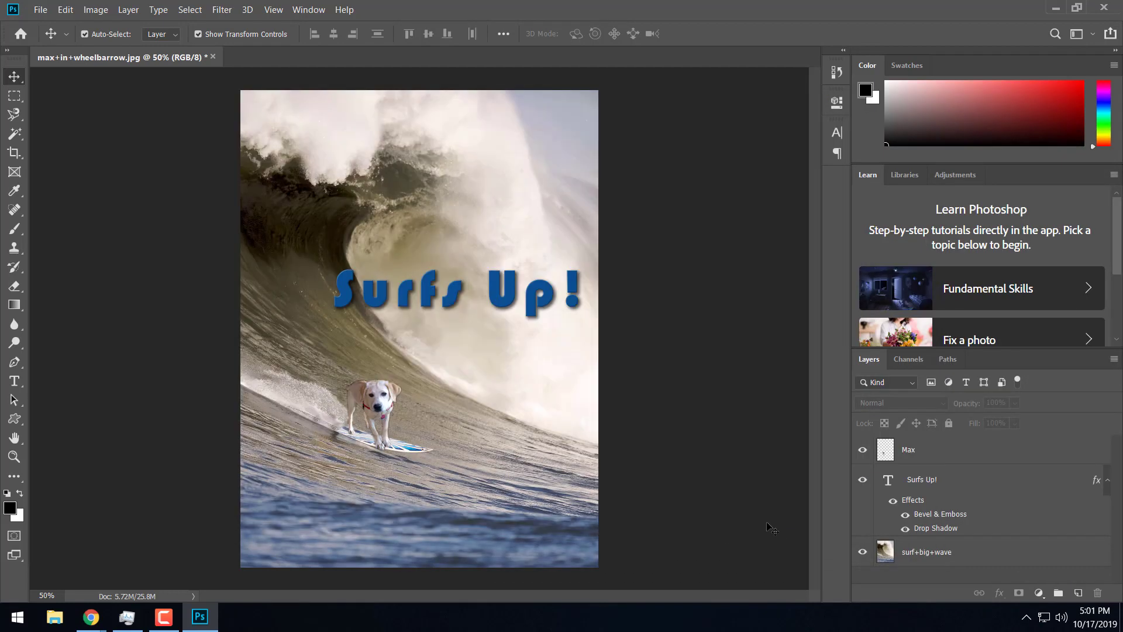